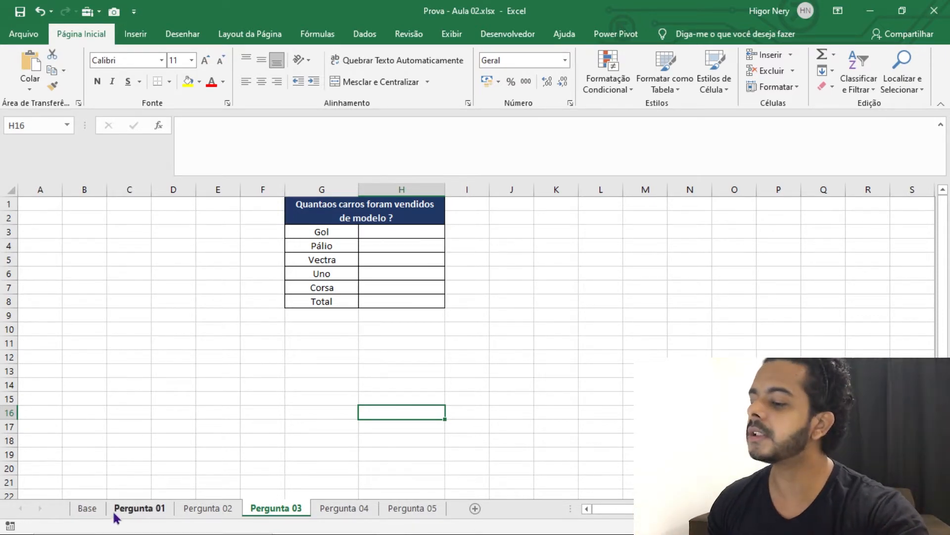
- Examine the sales data on the Base sheet column by column, from ID Produto and Descrição through to Custo
{"action": "left_click", "coordinate": [94, 509]}
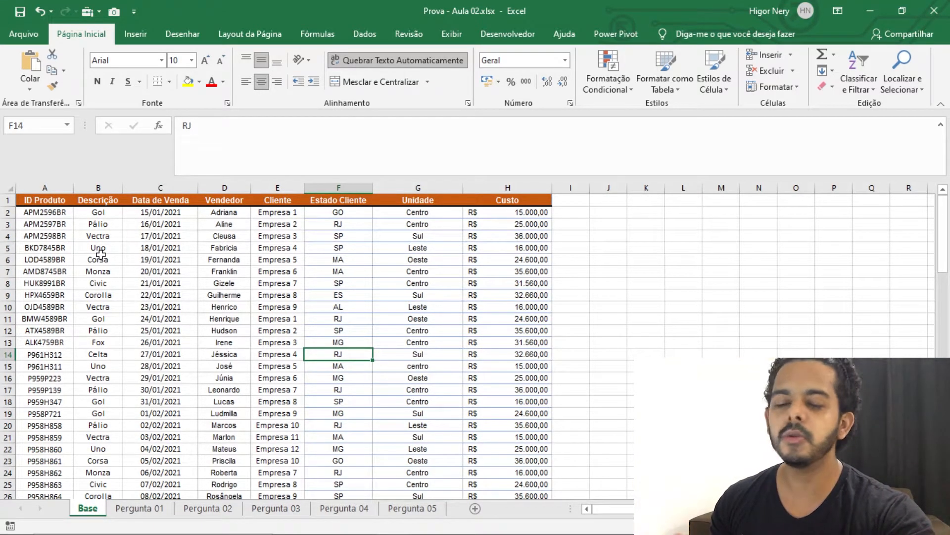
{"action": "left_click_drag", "start_coordinate": [98, 237], "coordinate": [96, 318]}
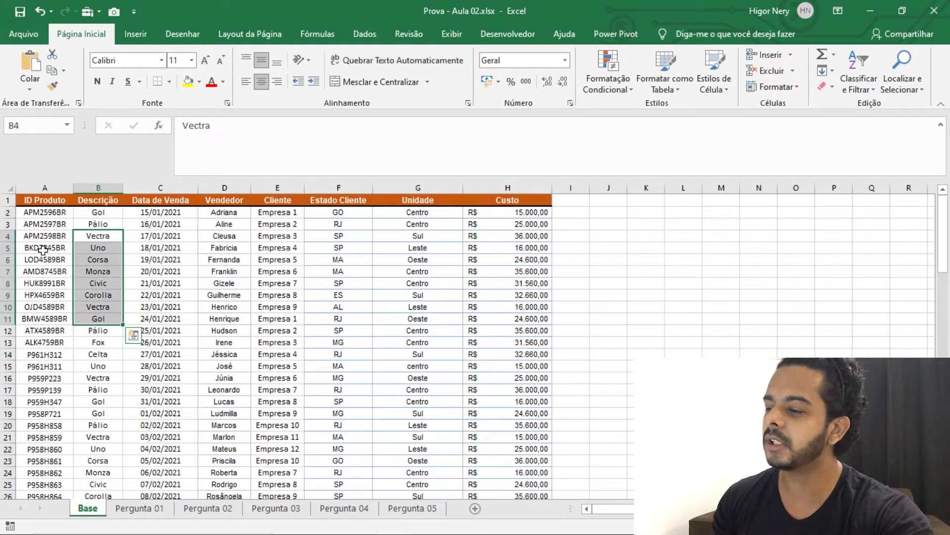
{"action": "left_click_drag", "start_coordinate": [45, 248], "coordinate": [38, 309]}
{"action": "left_click_drag", "start_coordinate": [159, 248], "coordinate": [162, 299]}
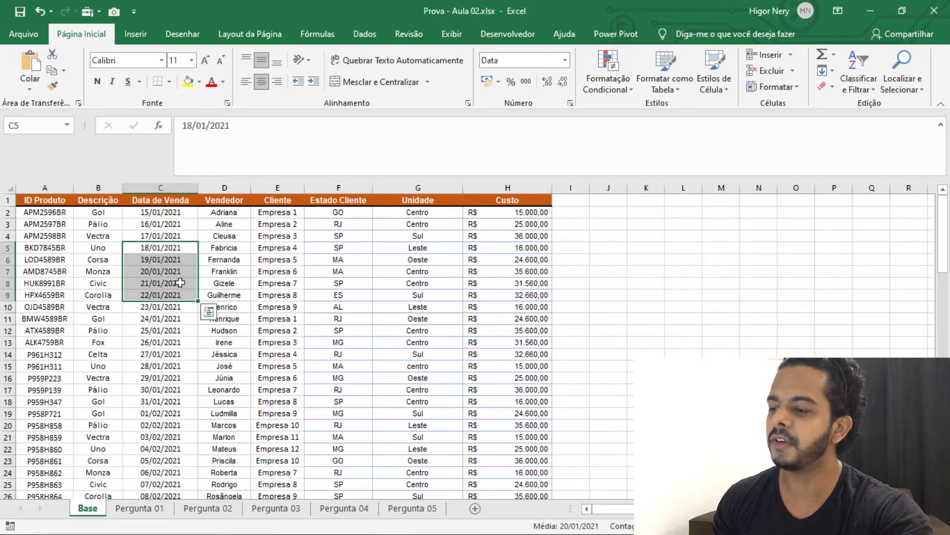
{"action": "left_click_drag", "start_coordinate": [223, 247], "coordinate": [224, 308]}
{"action": "left_click_drag", "start_coordinate": [273, 248], "coordinate": [277, 289]}
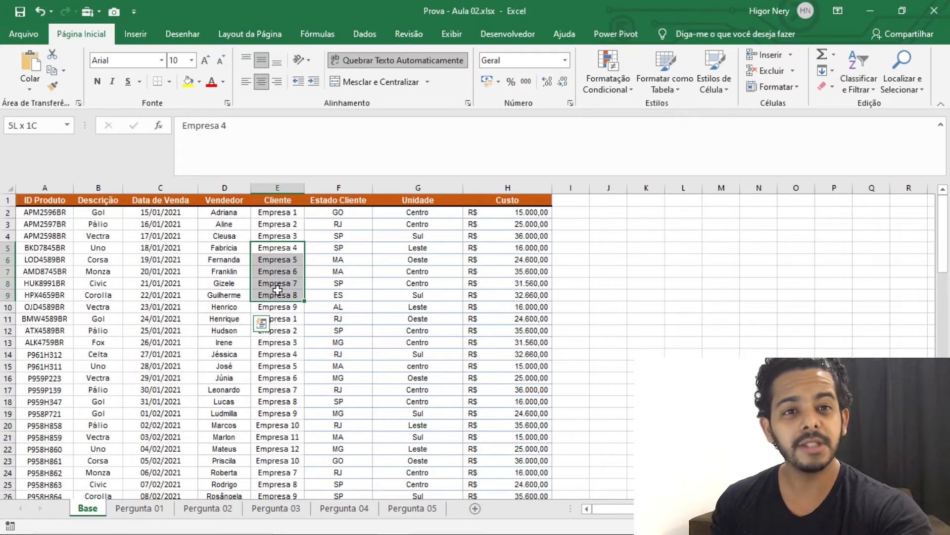
{"action": "left_click_drag", "start_coordinate": [338, 249], "coordinate": [339, 300]}
{"action": "left_click_drag", "start_coordinate": [396, 258], "coordinate": [408, 300]}
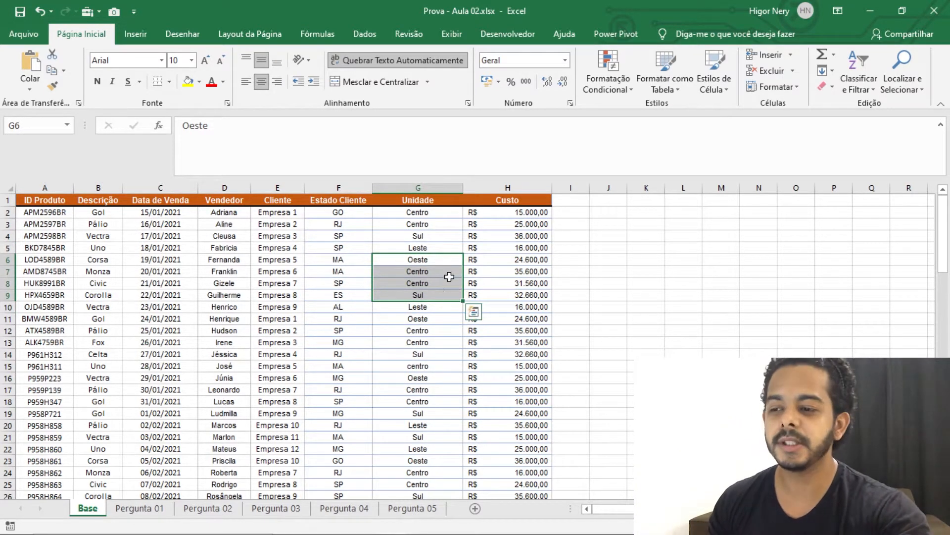
{"action": "left_click_drag", "start_coordinate": [505, 236], "coordinate": [495, 342]}
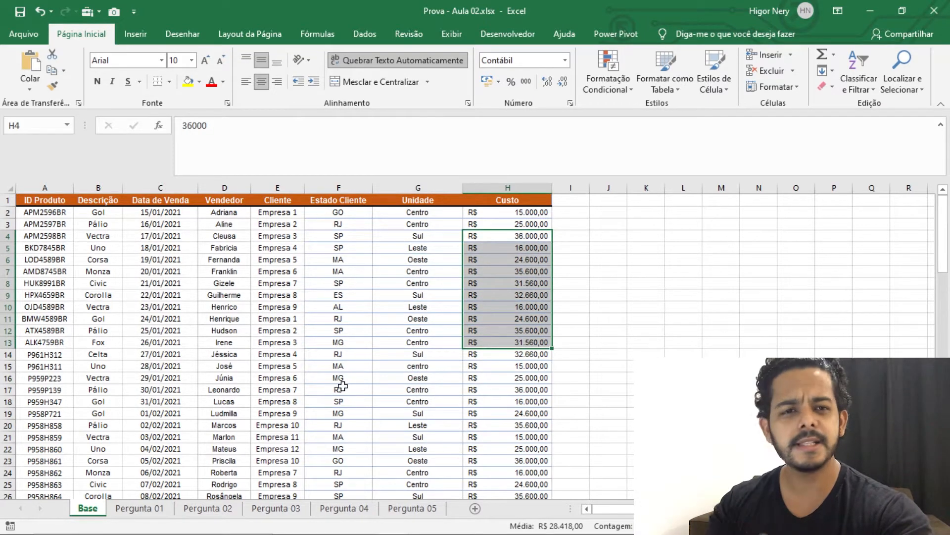
- Look through the Pergunta 01, Pergunta 02 and Pergunta 03 sheets and check the car models asked about in Pergunta 03
{"action": "left_click", "coordinate": [296, 513]}
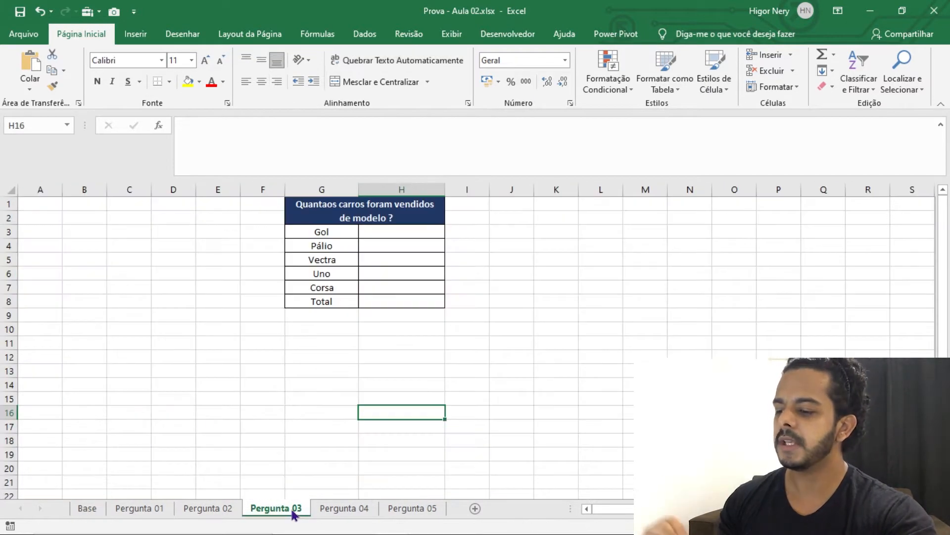
{"action": "left_click", "coordinate": [151, 513]}
{"action": "left_click", "coordinate": [204, 512]}
{"action": "left_click", "coordinate": [277, 511]}
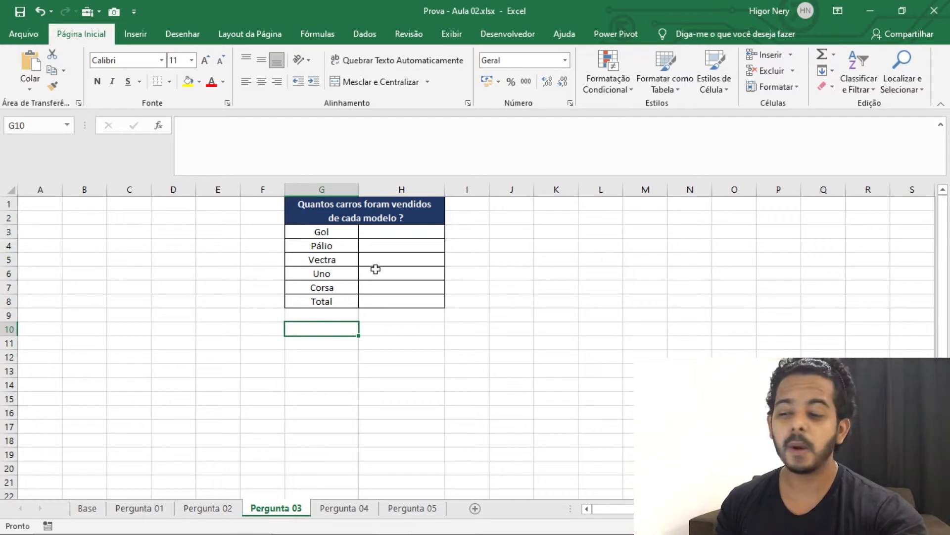
{"action": "left_click", "coordinate": [326, 232]}
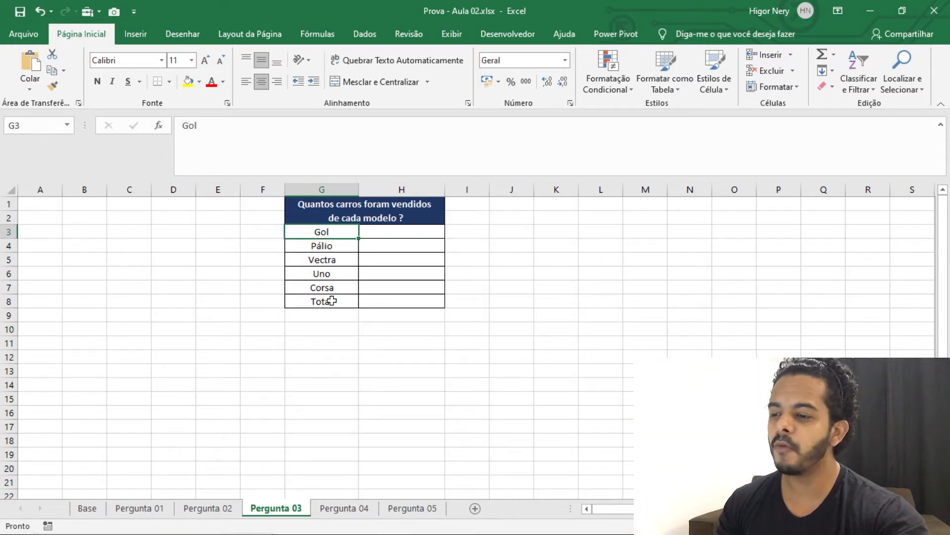
{"action": "left_click", "coordinate": [335, 247]}
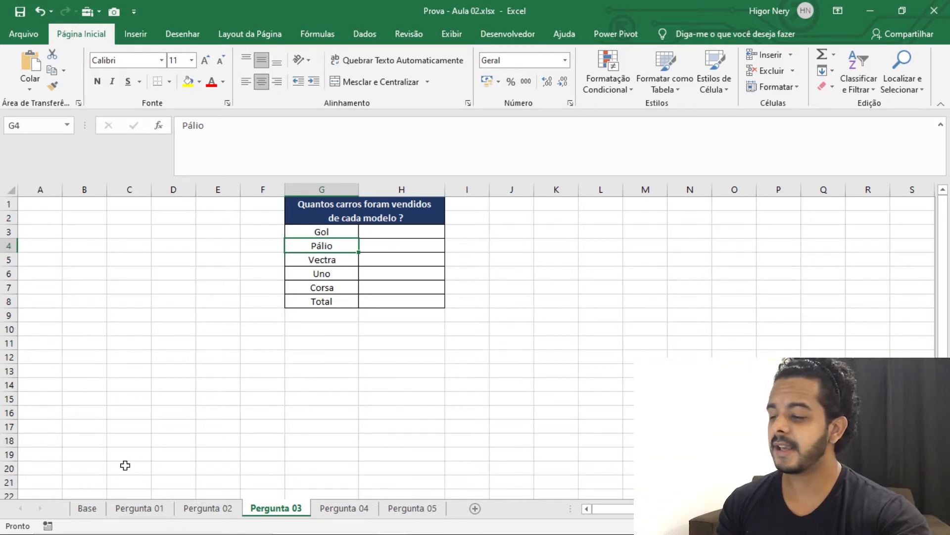
- Turn on filtering for the header row of the sales table on the Base sheet
{"action": "left_click", "coordinate": [98, 513]}
{"action": "left_click", "coordinate": [171, 257]}
{"action": "left_click", "coordinate": [99, 205]}
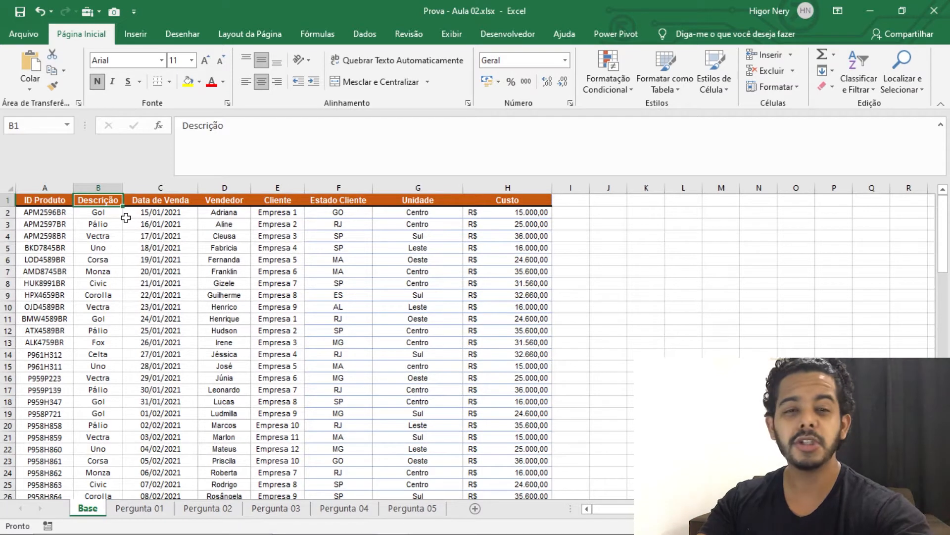
{"action": "key", "text": "ctrl+shift+l"}
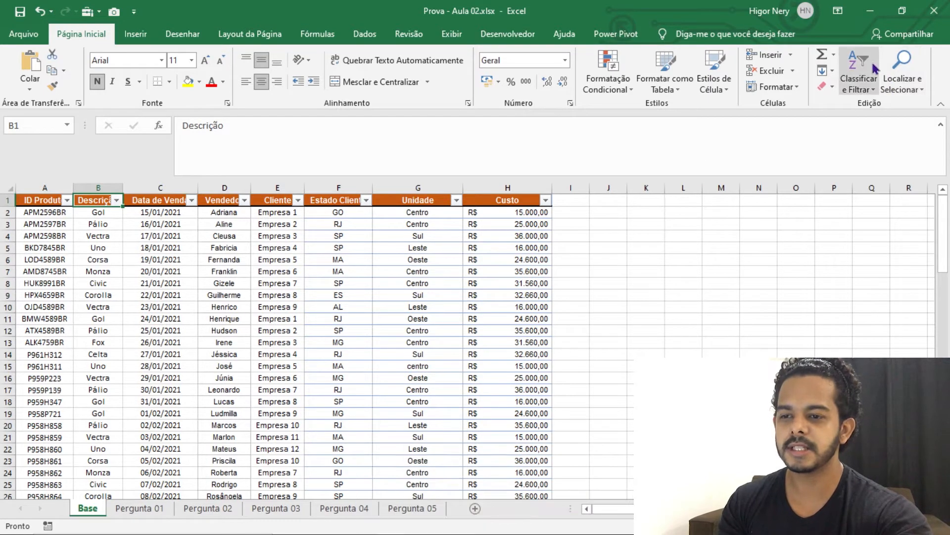
{"action": "left_click", "coordinate": [860, 79]}
{"action": "left_click", "coordinate": [307, 295]}
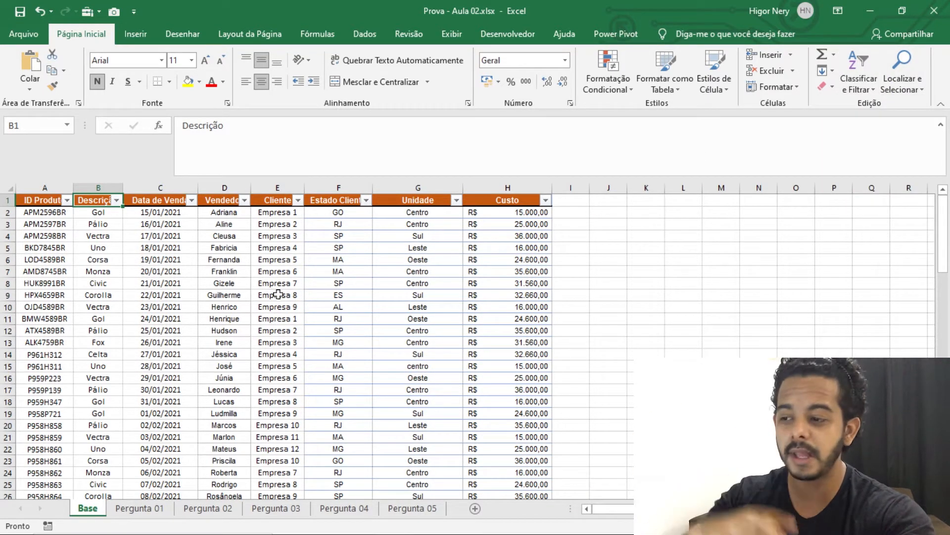
- Filter the Descrição column to show only Gol and select the filtered Gol cells
{"action": "left_click", "coordinate": [115, 201]}
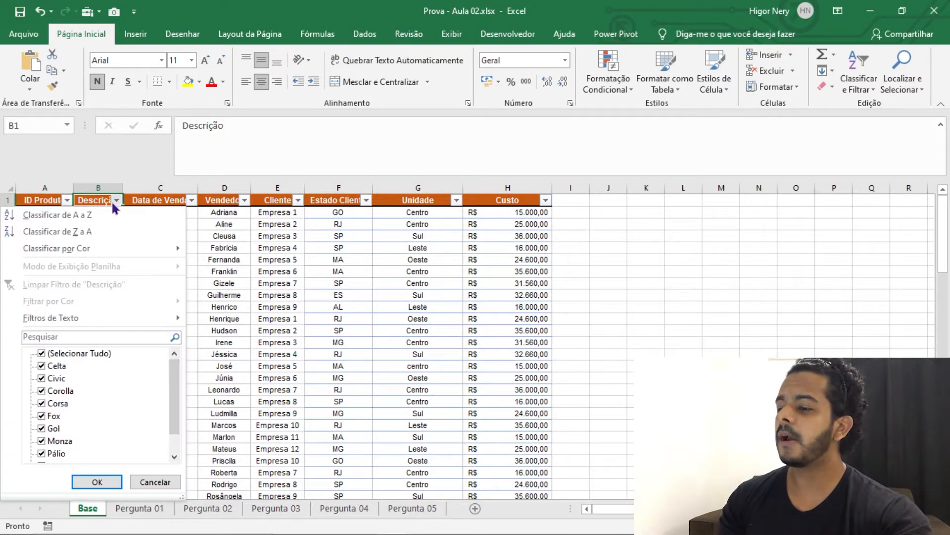
{"action": "left_click", "coordinate": [77, 353]}
{"action": "scroll", "coordinate": [171, 385], "scroll_direction": "down", "scroll_amount": 1}
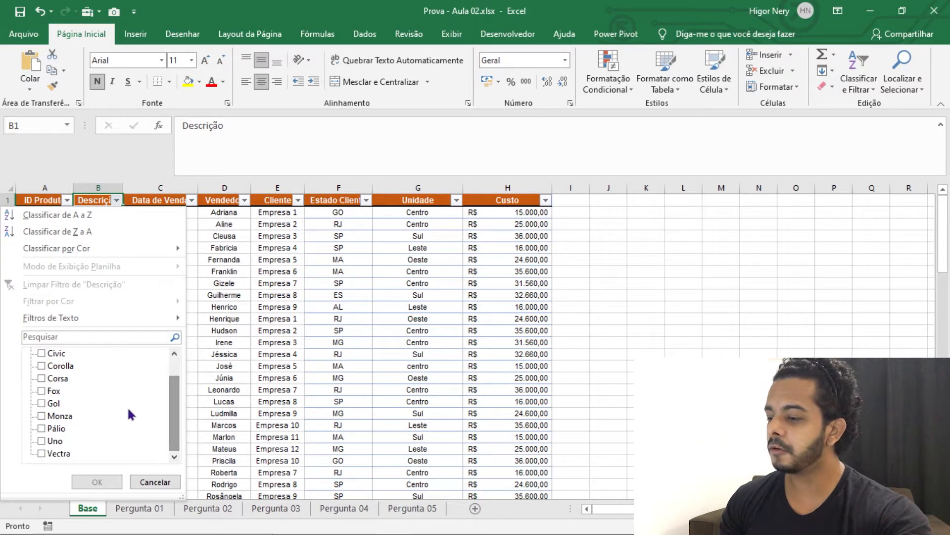
{"action": "left_click", "coordinate": [52, 404]}
{"action": "left_click", "coordinate": [97, 482]}
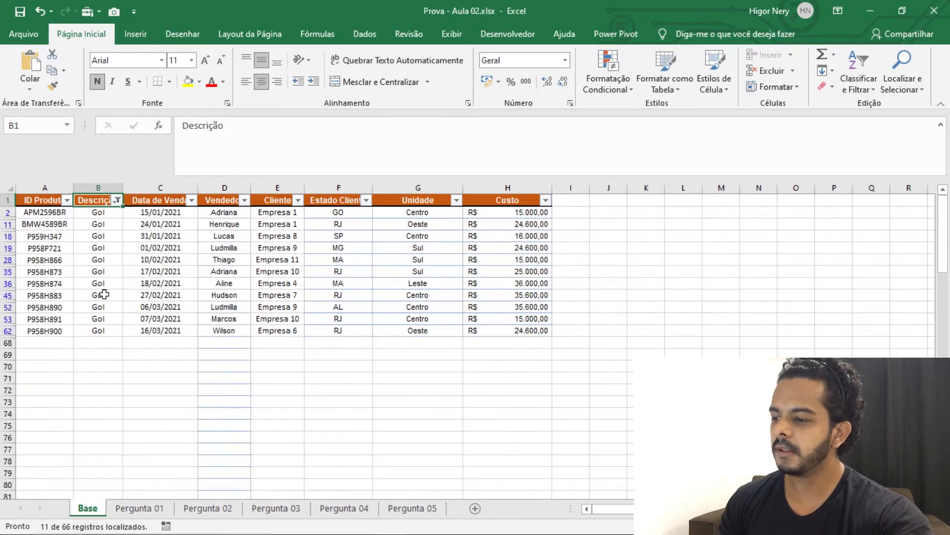
{"action": "left_click", "coordinate": [104, 294]}
{"action": "left_click_drag", "start_coordinate": [99, 218], "coordinate": [100, 330]}
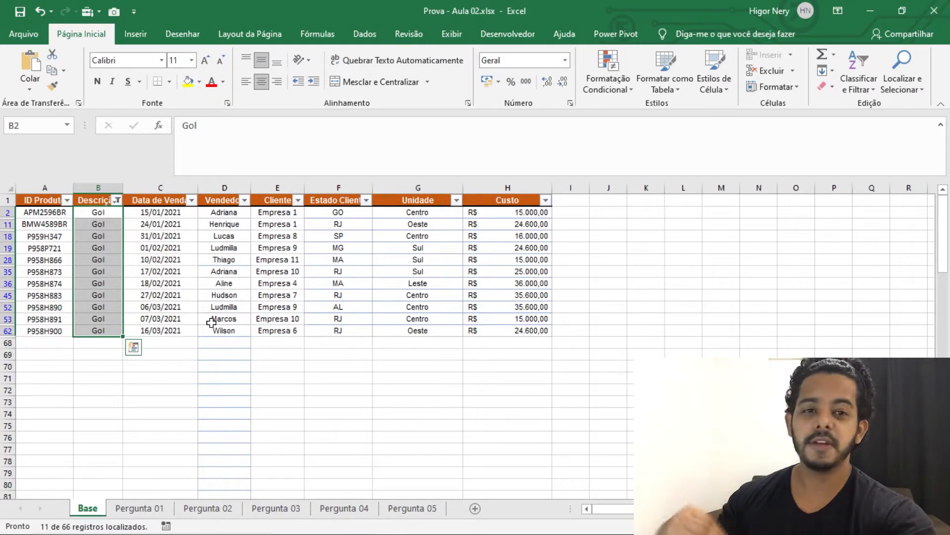
- Remove the filters from the sales table on the Base sheet
{"action": "key", "text": "ctrl+shift+l"}
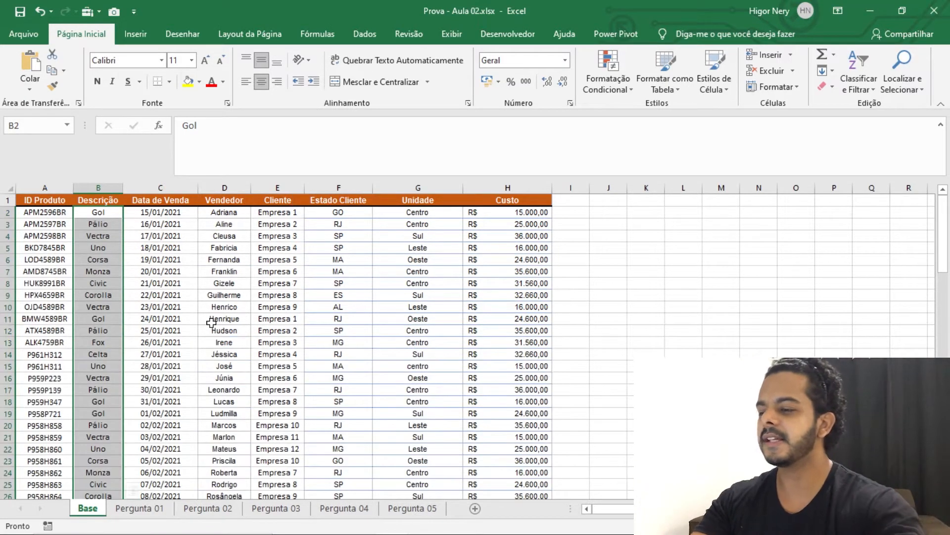
{"action": "left_click", "coordinate": [212, 327]}
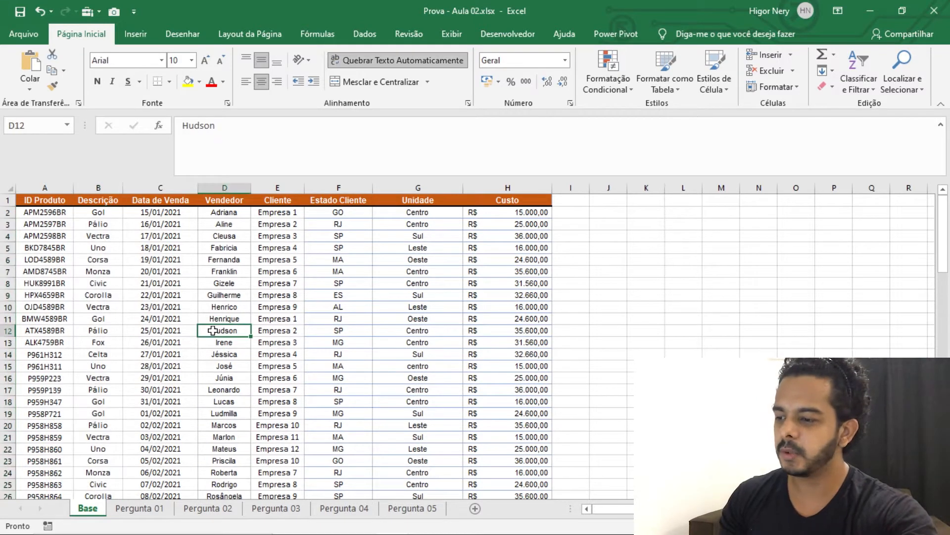
- Open the Insert Function dialog for cell H3, beside Gol, on the Pergunta 03 sheet
{"action": "left_click", "coordinate": [296, 509]}
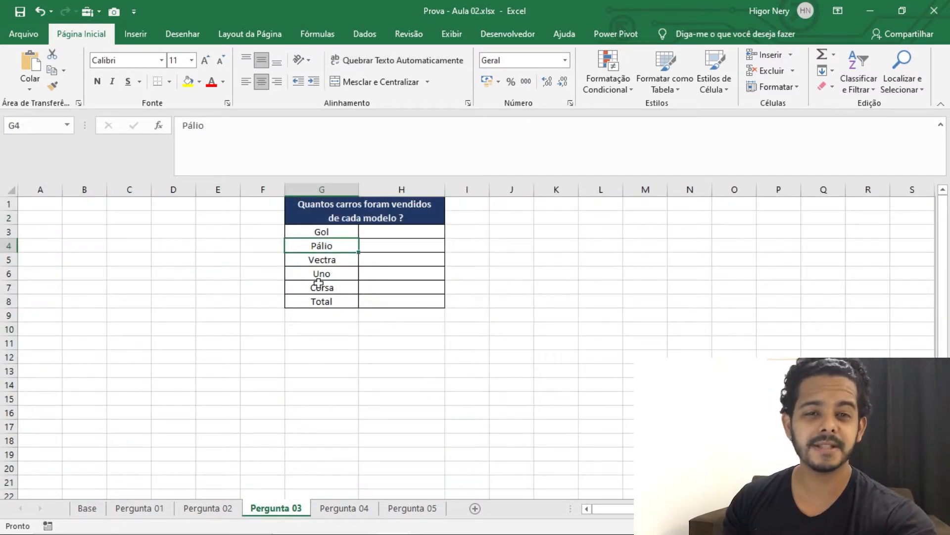
{"action": "left_click", "coordinate": [387, 234]}
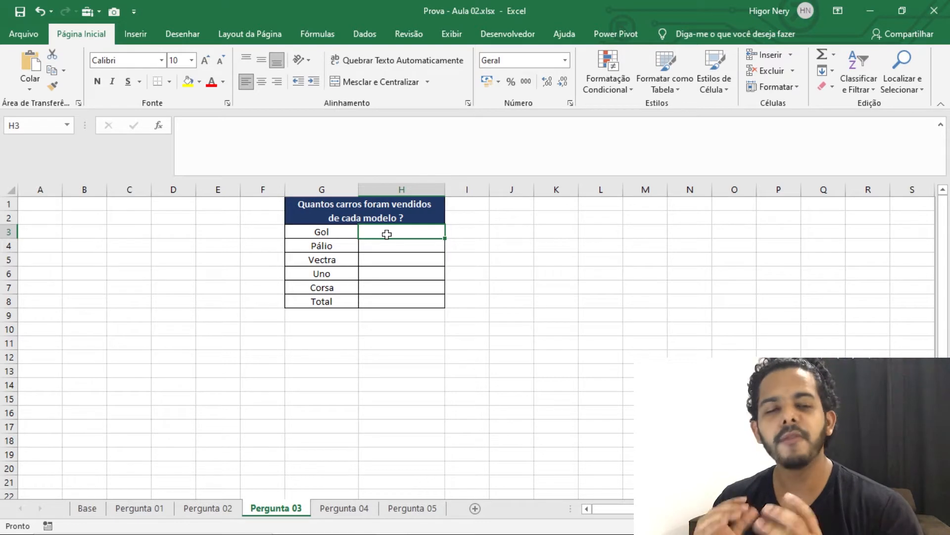
{"action": "type", "text": "="}
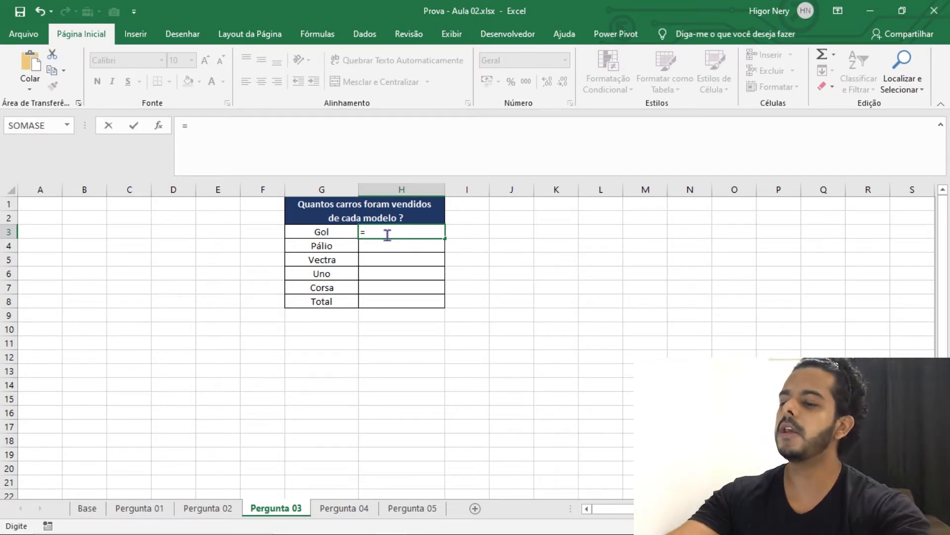
{"action": "key", "text": "Escape"}
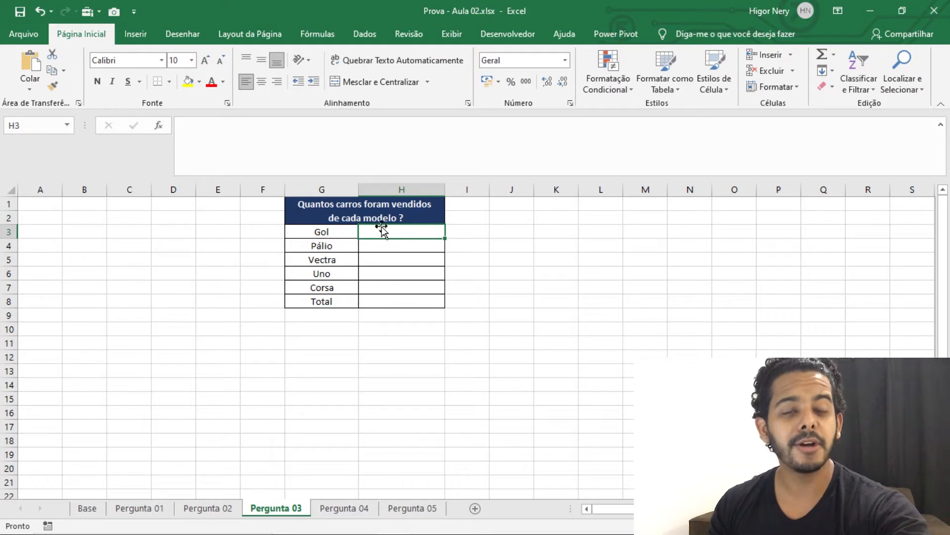
{"action": "left_click", "coordinate": [321, 35]}
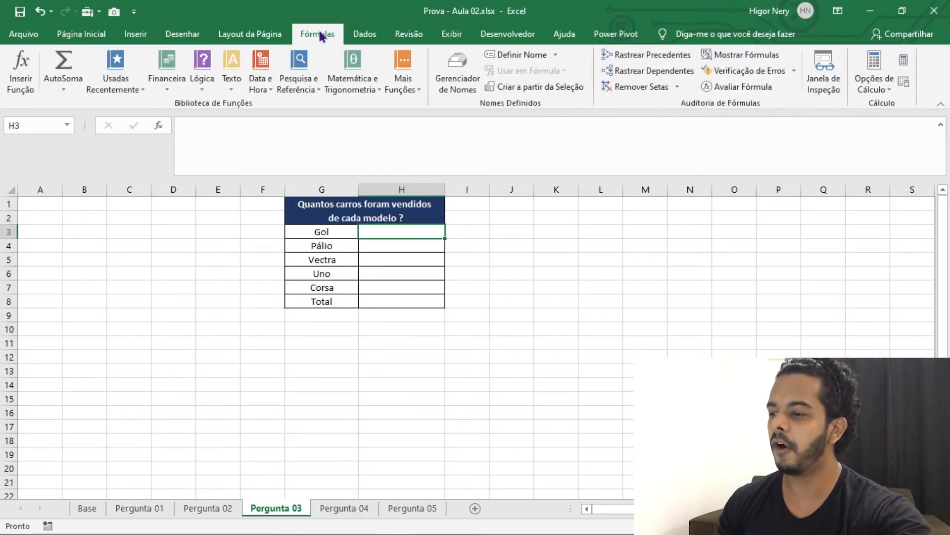
{"action": "left_click", "coordinate": [22, 95]}
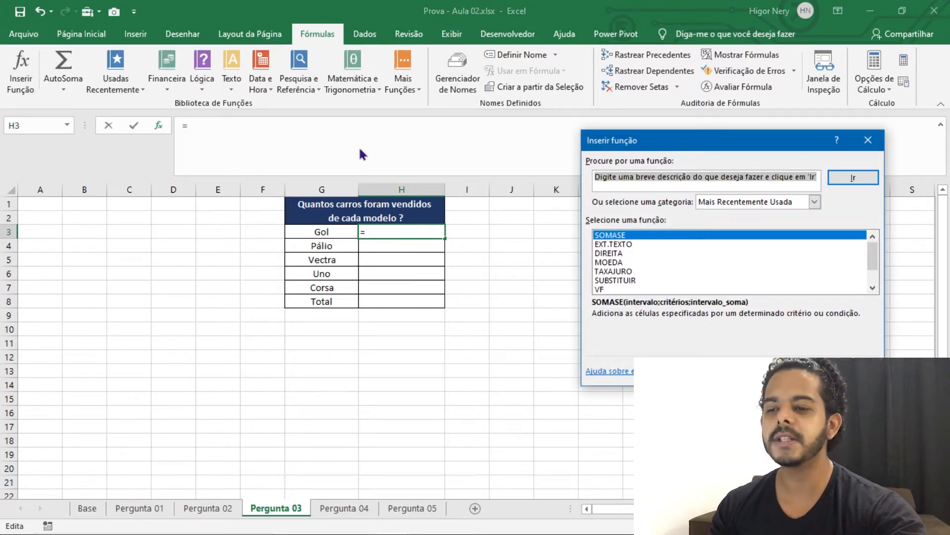
- Search the available functions for "contar"
{"action": "left_click", "coordinate": [698, 181]}
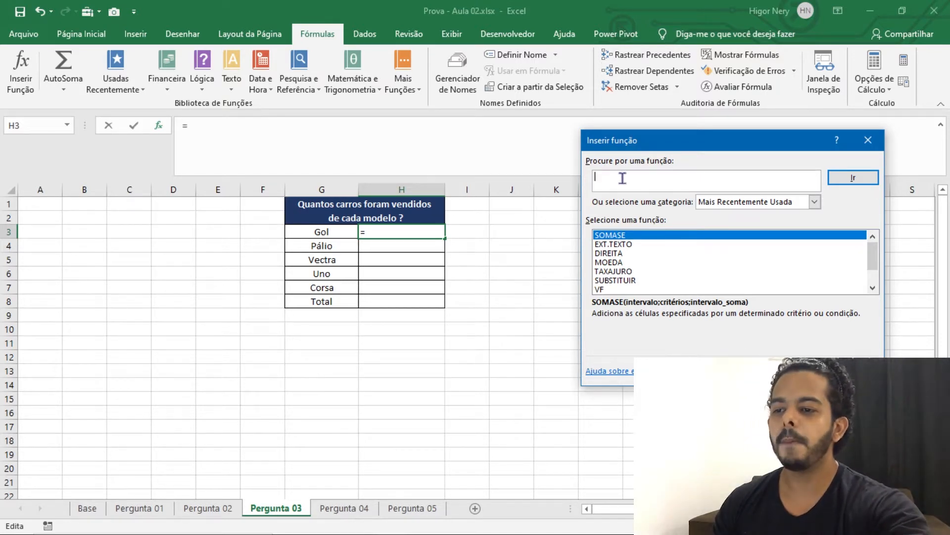
{"action": "left_click_drag", "start_coordinate": [658, 145], "coordinate": [516, 147]}
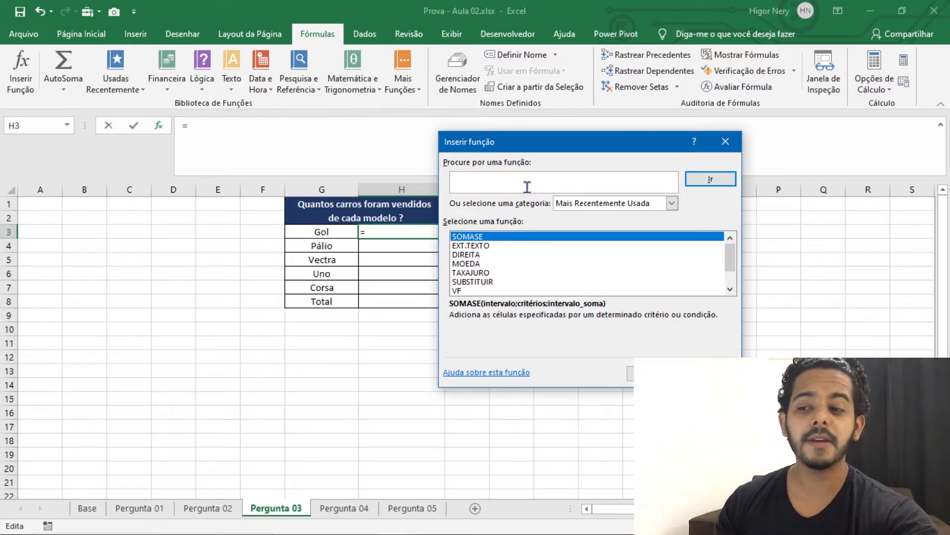
{"action": "type", "text": "contar"}
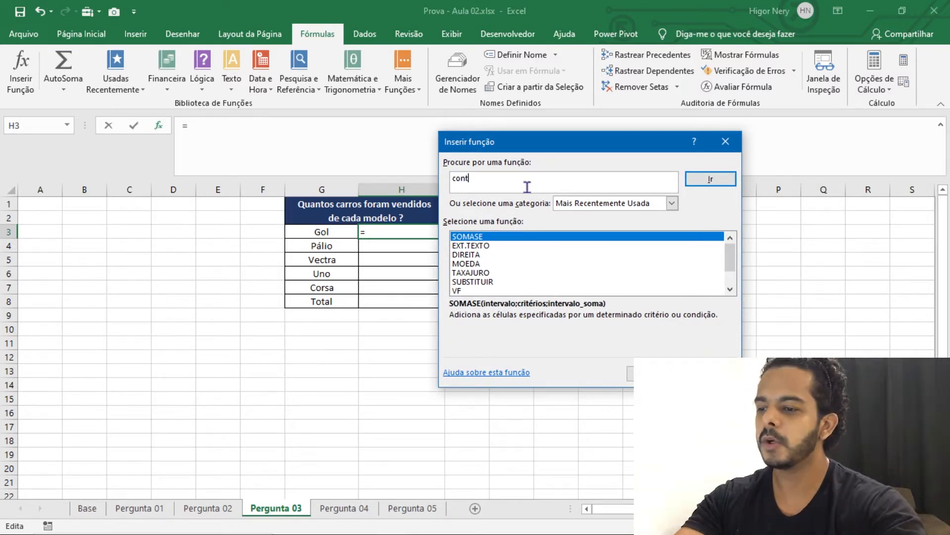
{"action": "left_click", "coordinate": [697, 182]}
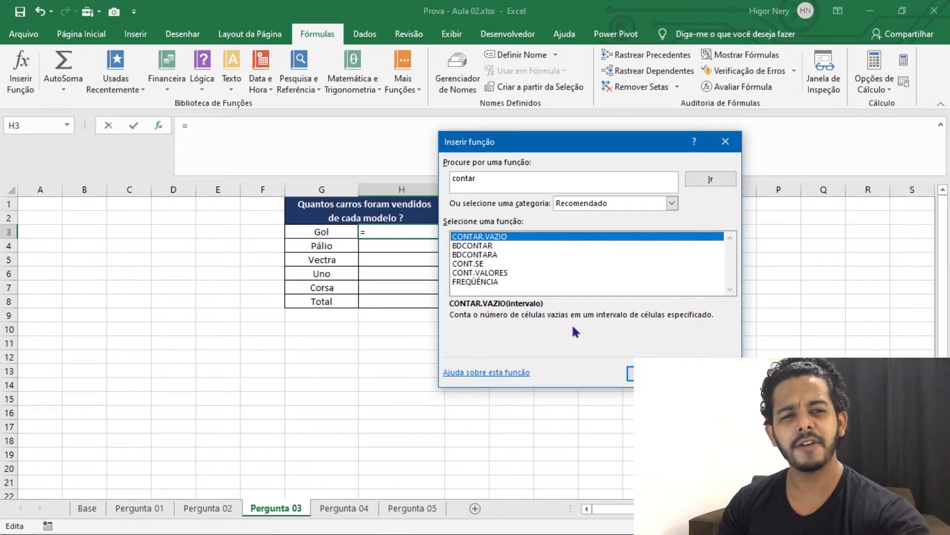
- Read the descriptions of the BDCONTAR, BDCONTARA, CONT.SE, CONT.VALORES and FREQÜÊNCIA functions
{"action": "left_click", "coordinate": [498, 247]}
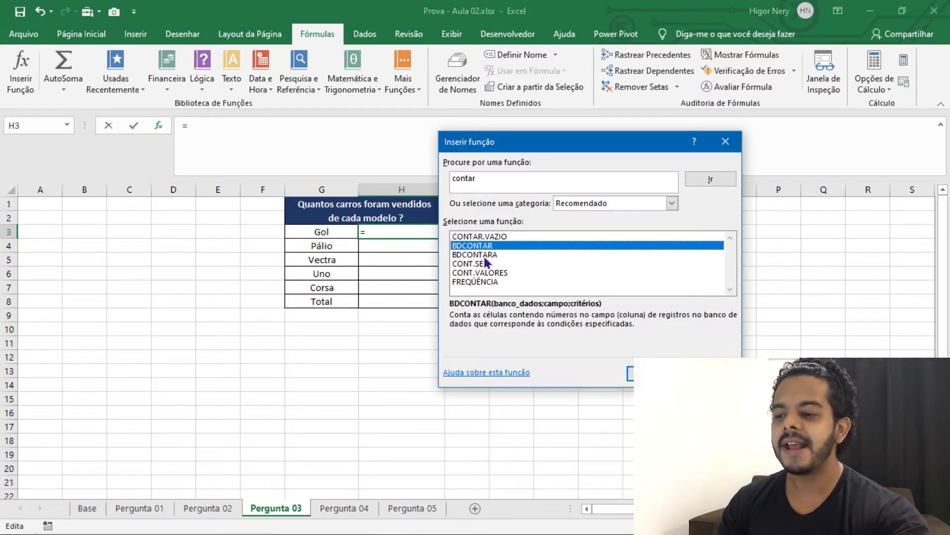
{"action": "left_click", "coordinate": [486, 255]}
{"action": "left_click", "coordinate": [487, 264]}
{"action": "left_click", "coordinate": [486, 272]}
{"action": "left_click", "coordinate": [486, 282]}
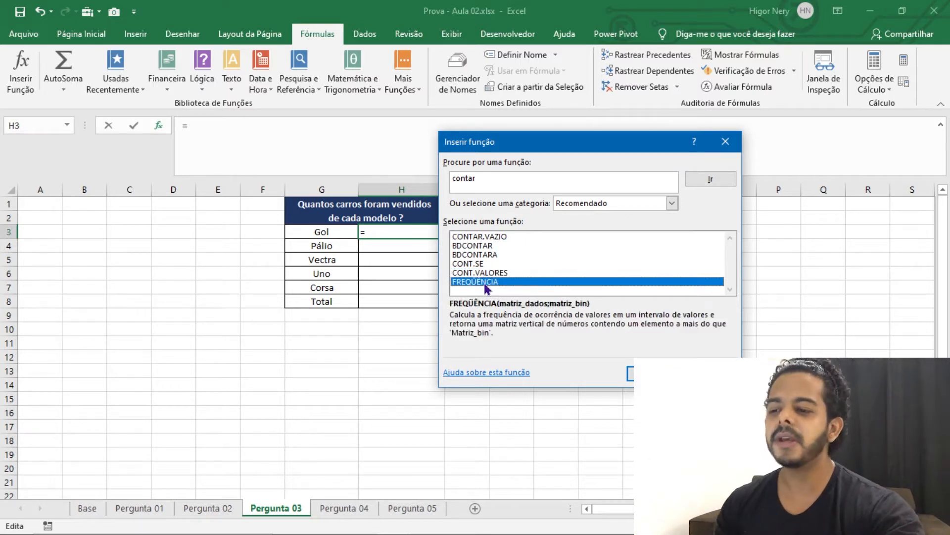
- Choose the CONT.SE function for cell H3 and make its Intervalo argument ready for entry
{"action": "left_click", "coordinate": [489, 264]}
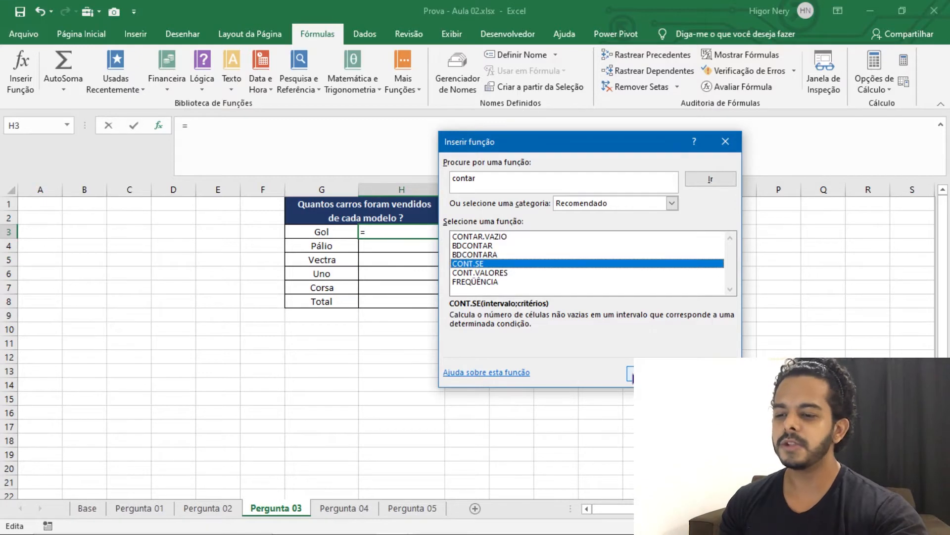
{"action": "left_click", "coordinate": [632, 376]}
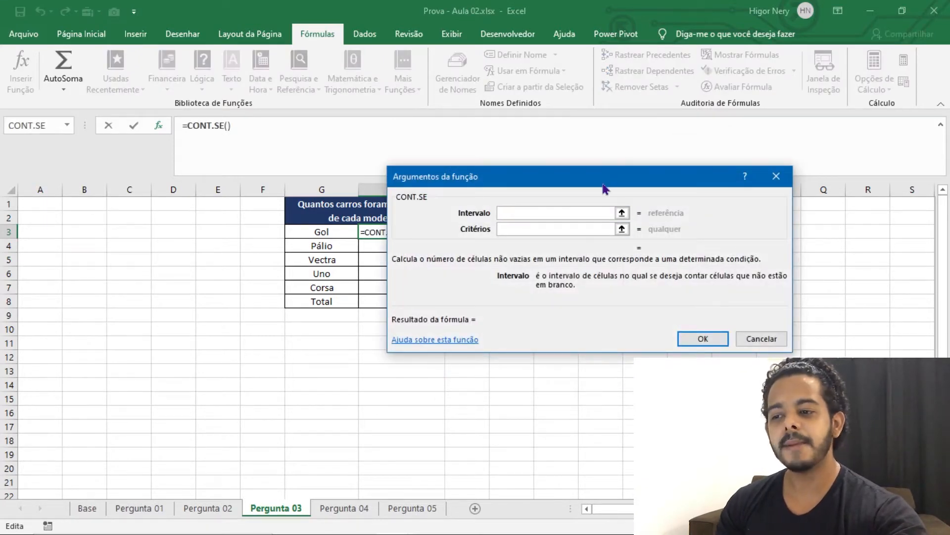
{"action": "left_click_drag", "start_coordinate": [604, 188], "coordinate": [444, 185]}
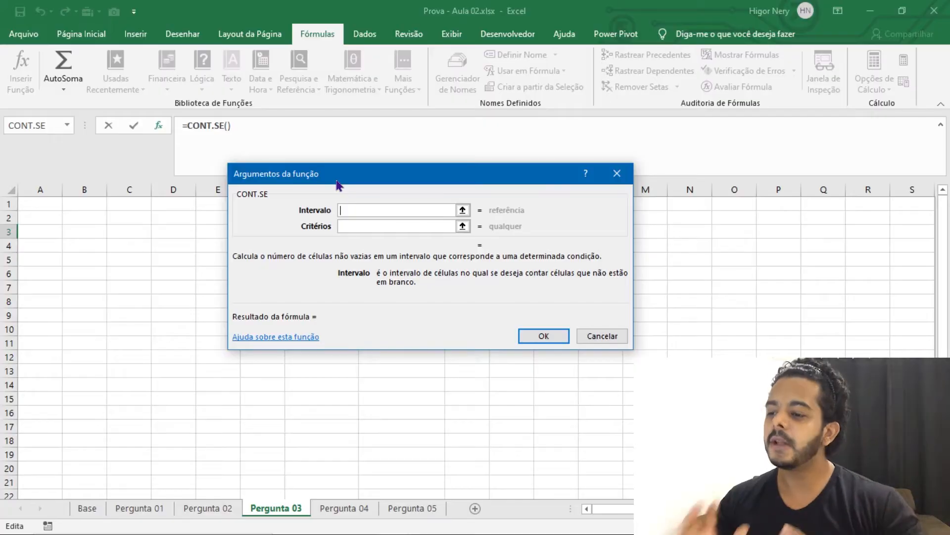
{"action": "left_click", "coordinate": [354, 225]}
{"action": "left_click", "coordinate": [357, 210]}
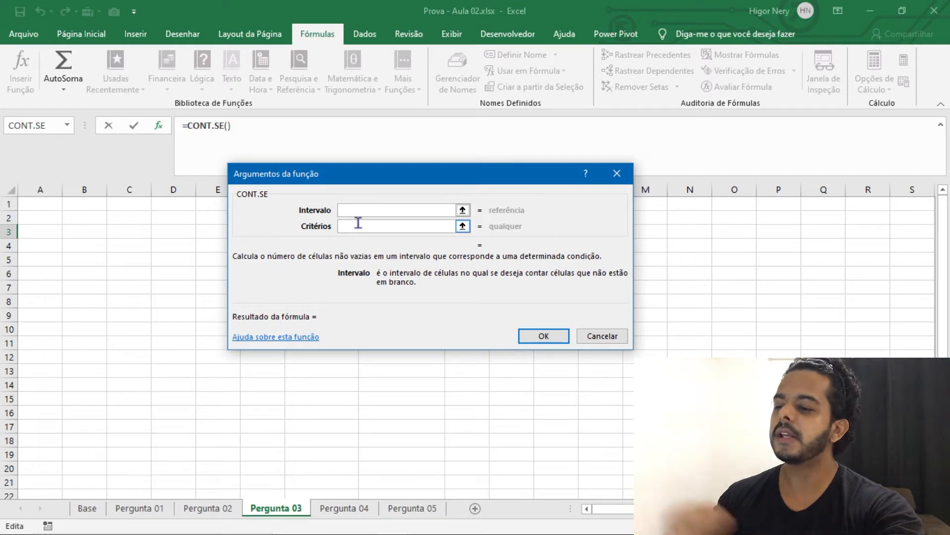
- Set the CONT.SE Intervalo argument to the whole Descrição column, Base!B:B
{"action": "left_click", "coordinate": [358, 224]}
{"action": "left_click", "coordinate": [376, 214]}
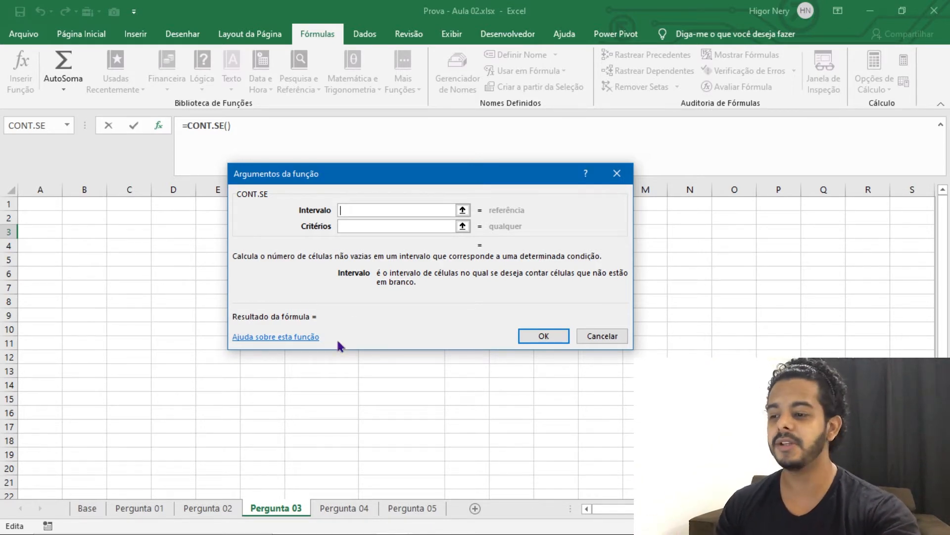
{"action": "left_click", "coordinate": [347, 226]}
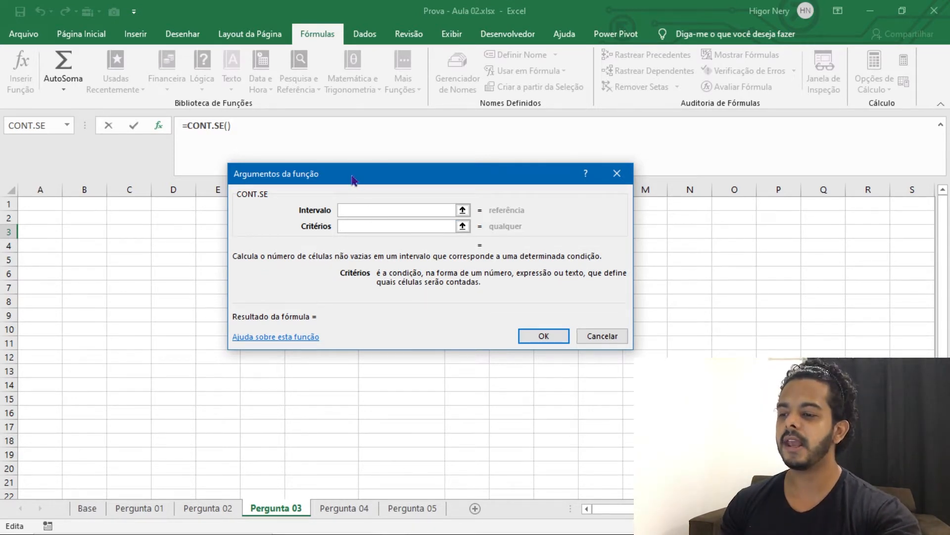
{"action": "left_click_drag", "start_coordinate": [352, 175], "coordinate": [574, 164]}
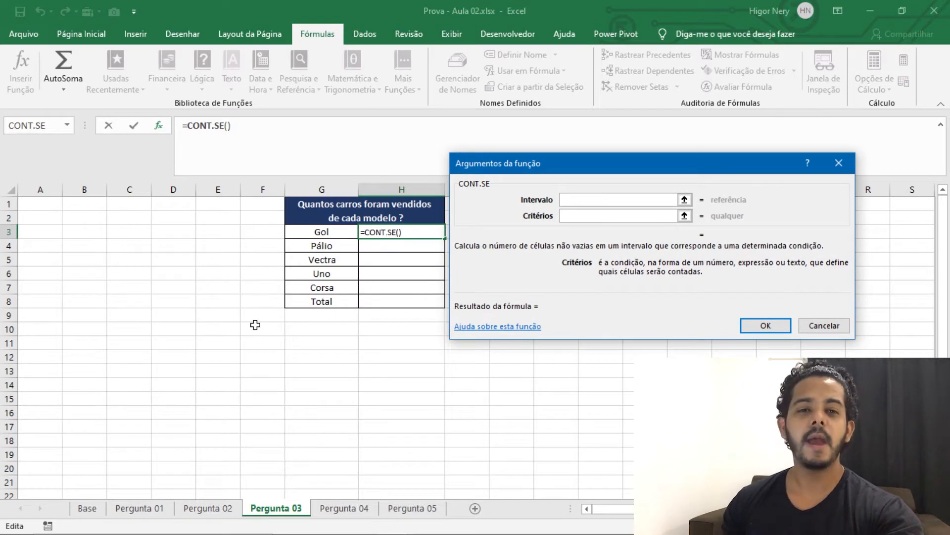
{"action": "left_click", "coordinate": [624, 199]}
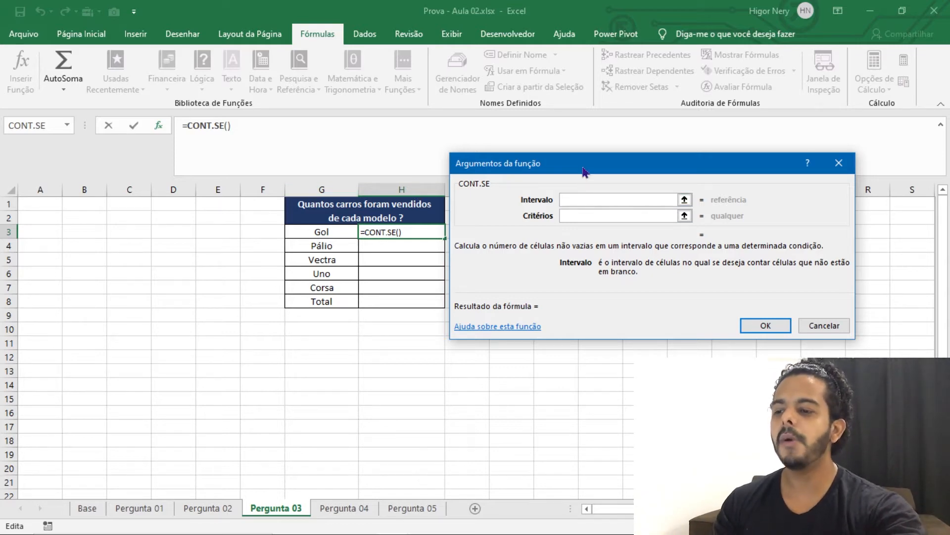
{"action": "left_click", "coordinate": [89, 508]}
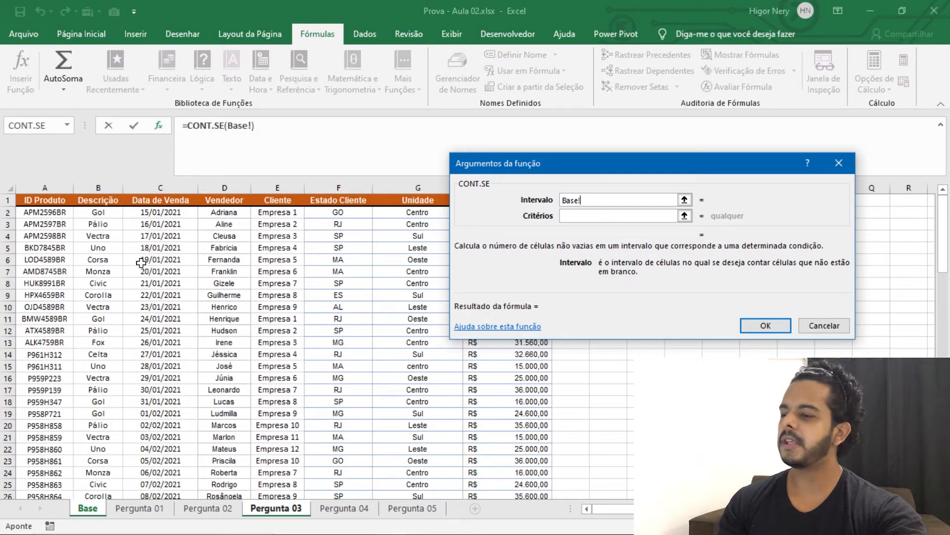
{"action": "left_click", "coordinate": [99, 188]}
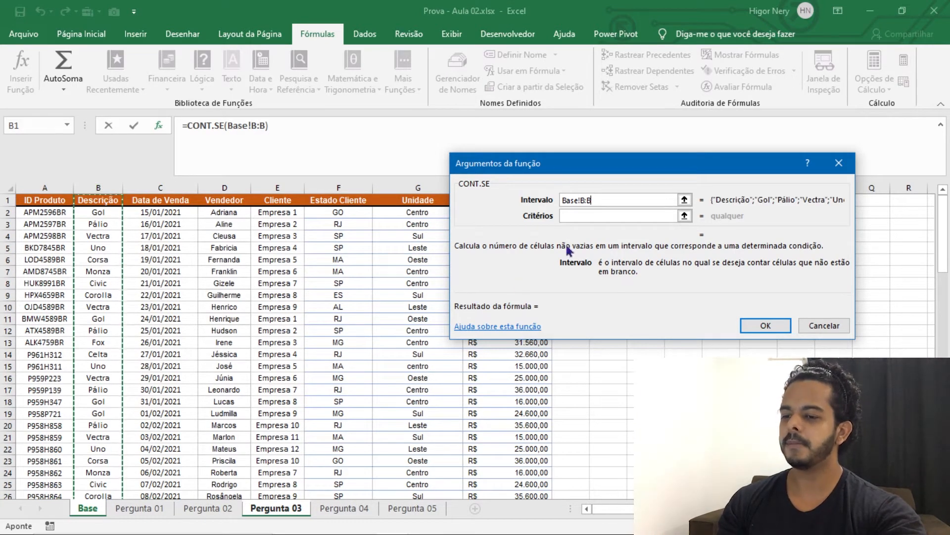
- Set the Critérios argument to G3, the Gol cell, and accept the CONT.SE function in H3
{"action": "left_click", "coordinate": [571, 216]}
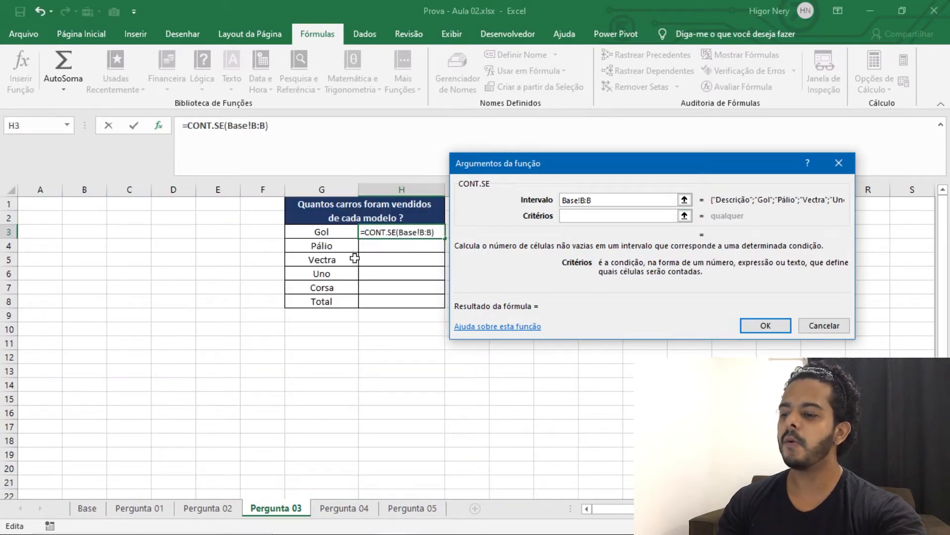
{"action": "left_click", "coordinate": [331, 235]}
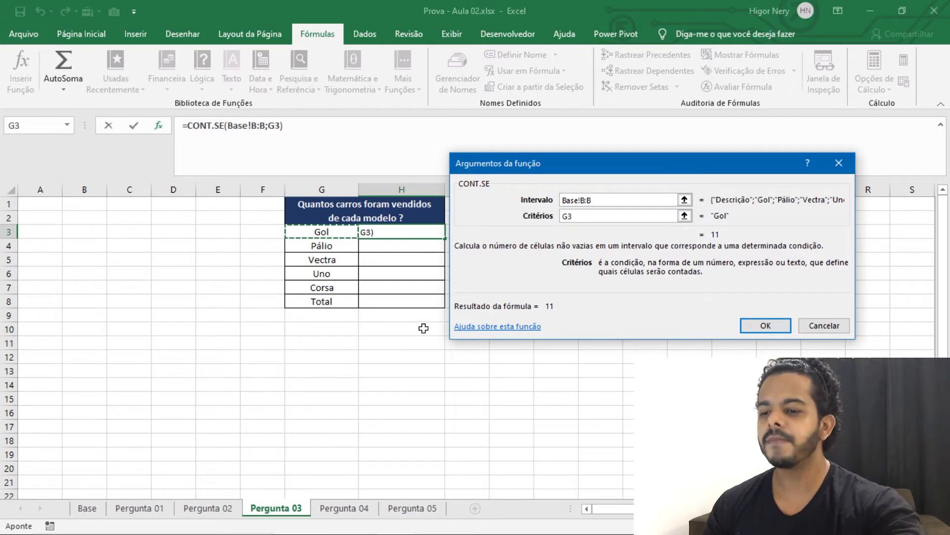
{"action": "left_click", "coordinate": [766, 327]}
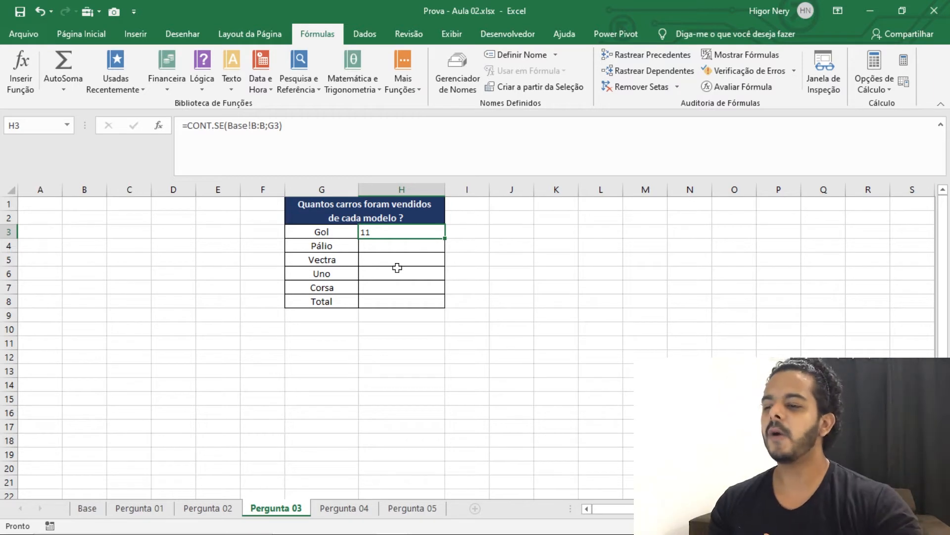
- Fill the CONT.SE formula from H3 down through H8
{"action": "left_click", "coordinate": [377, 248]}
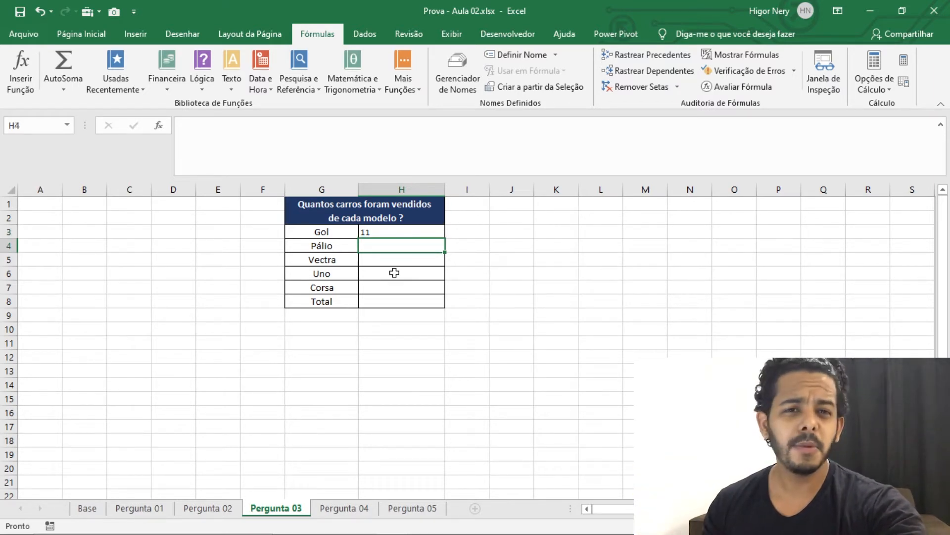
{"action": "left_click", "coordinate": [394, 232]}
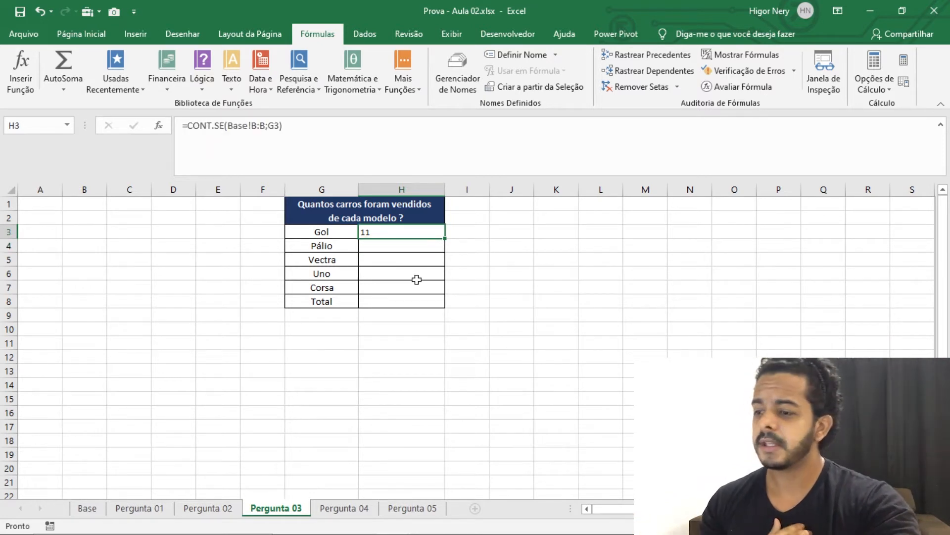
{"action": "double_click", "coordinate": [446, 238]}
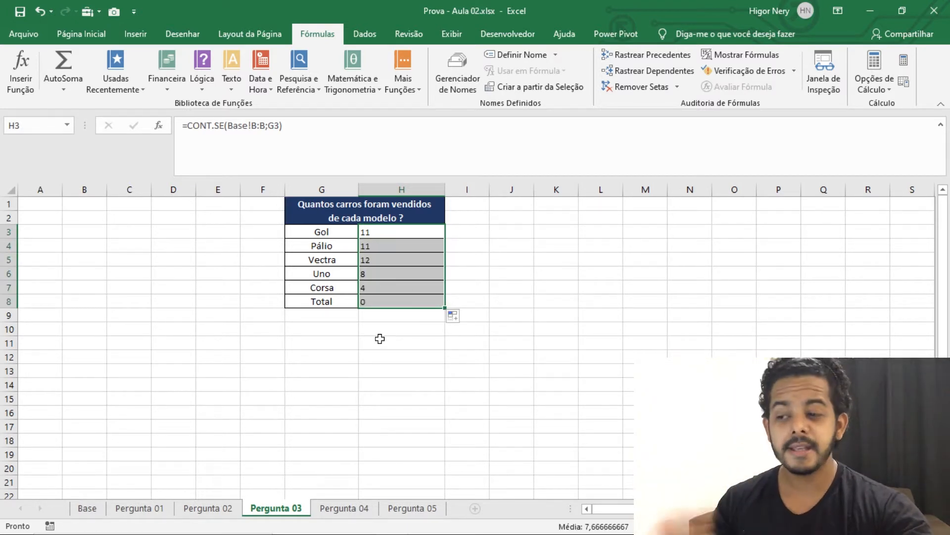
{"action": "left_click", "coordinate": [380, 338]}
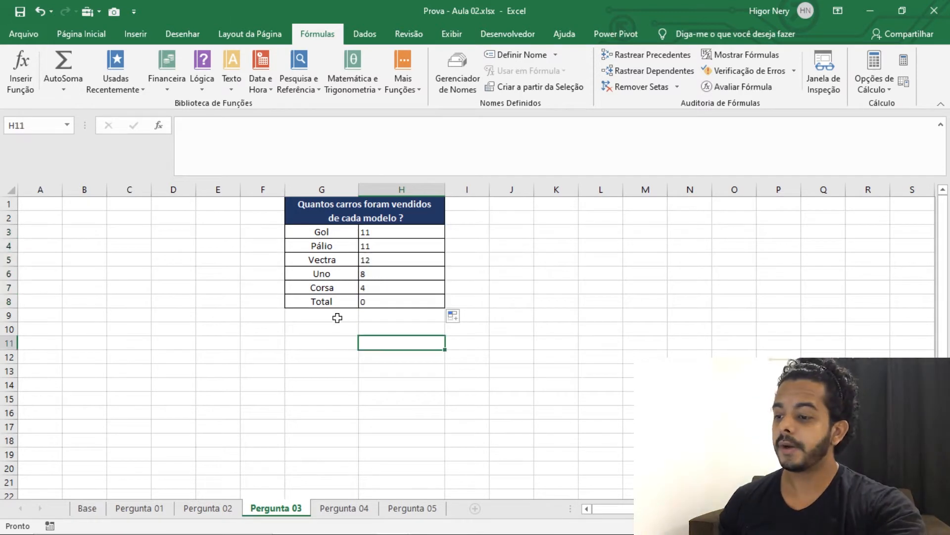
- Clear the copied CONT.SE formula from cell H8 beside Total
{"action": "left_click", "coordinate": [330, 302]}
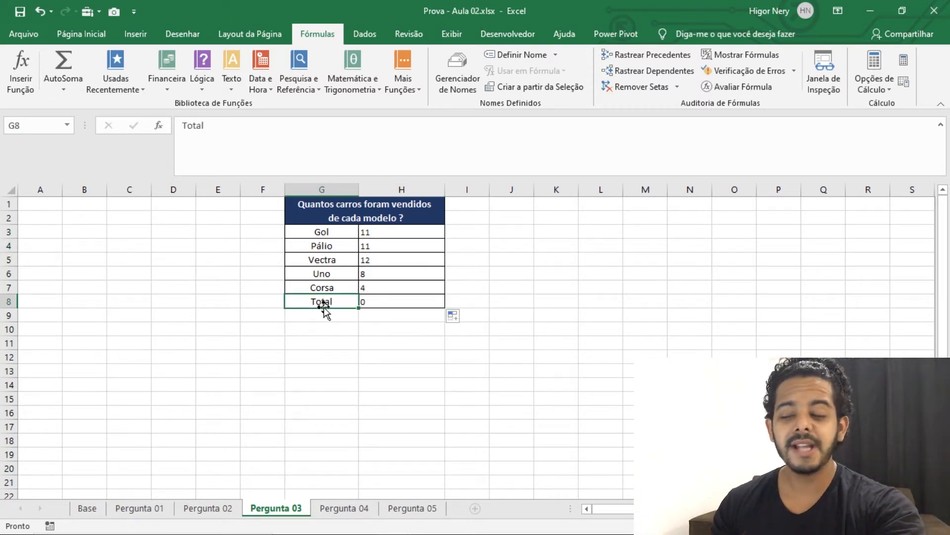
{"action": "left_click_drag", "start_coordinate": [330, 233], "coordinate": [324, 290]}
{"action": "left_click", "coordinate": [320, 306]}
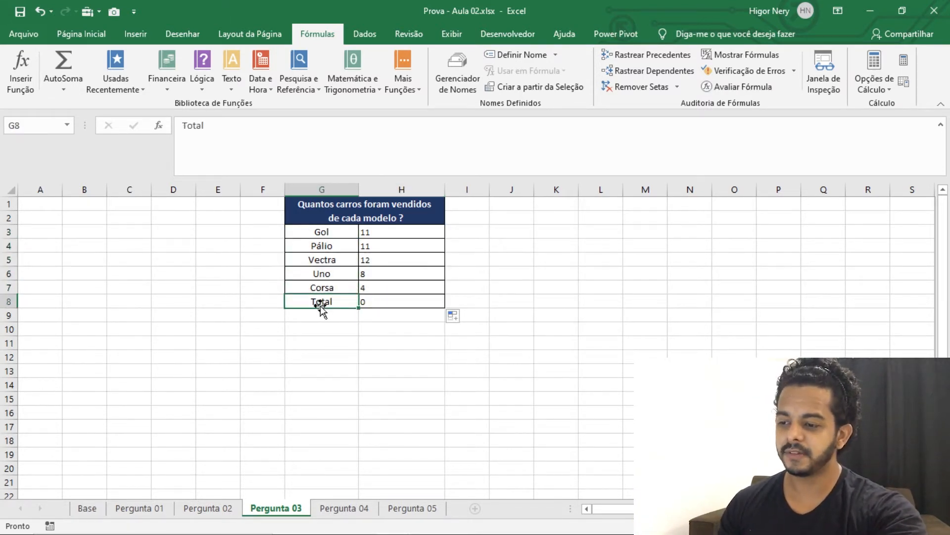
{"action": "left_click", "coordinate": [397, 300]}
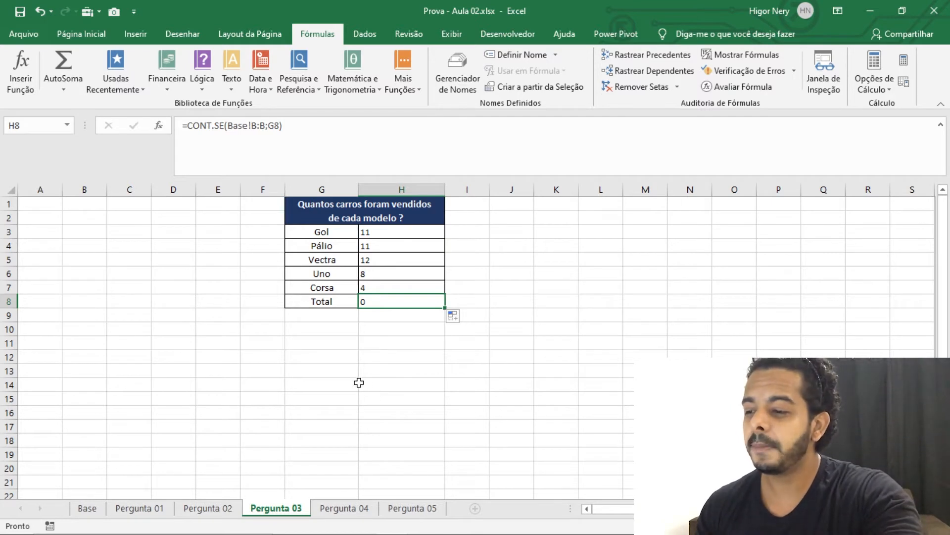
{"action": "left_click", "coordinate": [361, 385]}
{"action": "left_click", "coordinate": [374, 302]}
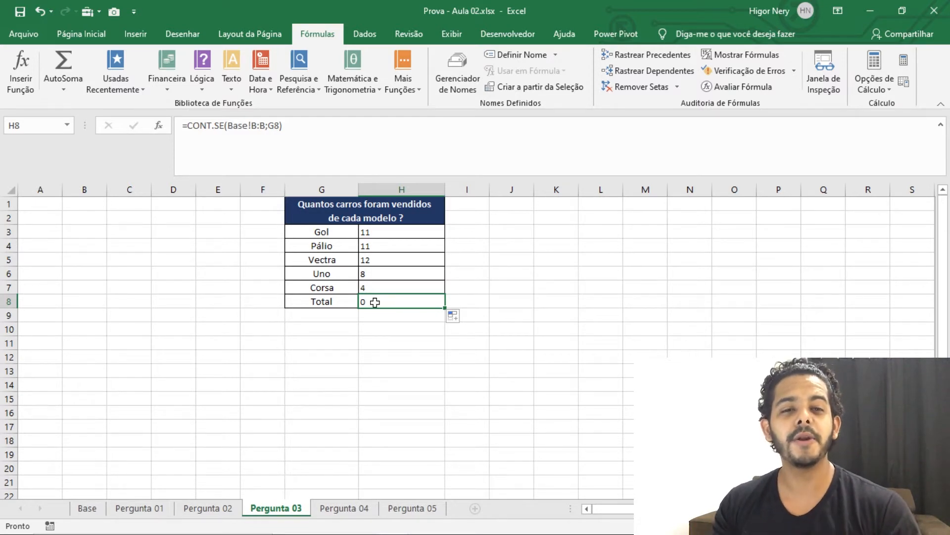
{"action": "left_click", "coordinate": [324, 304]}
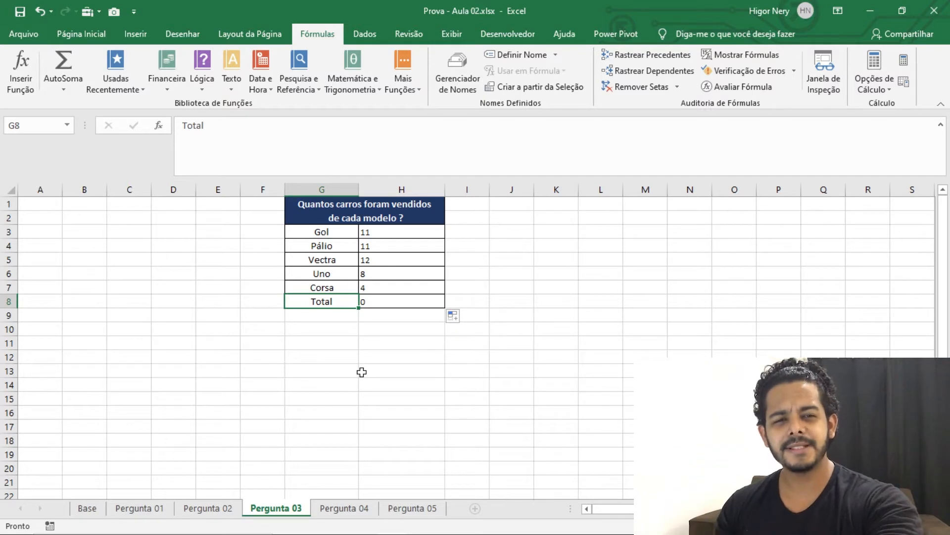
{"action": "key", "text": "Right"}
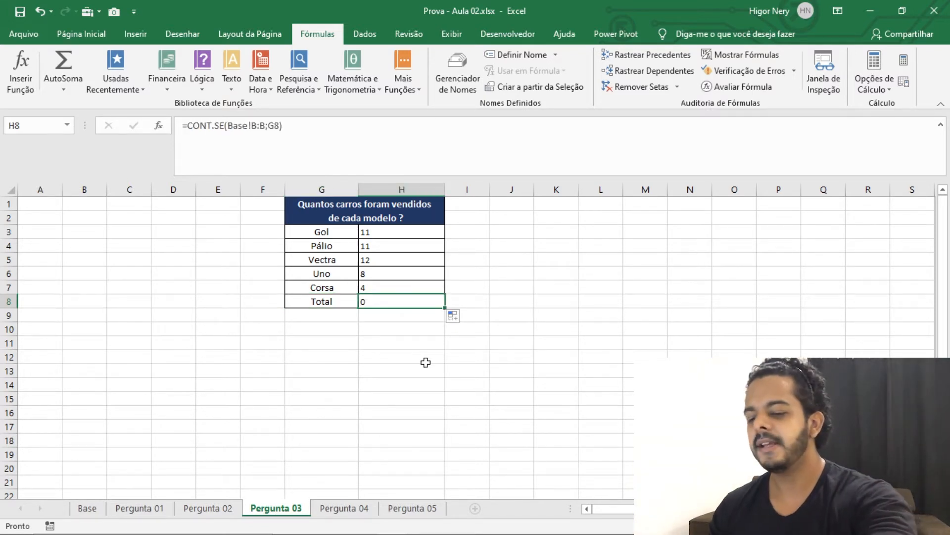
{"action": "key", "text": "Delete"}
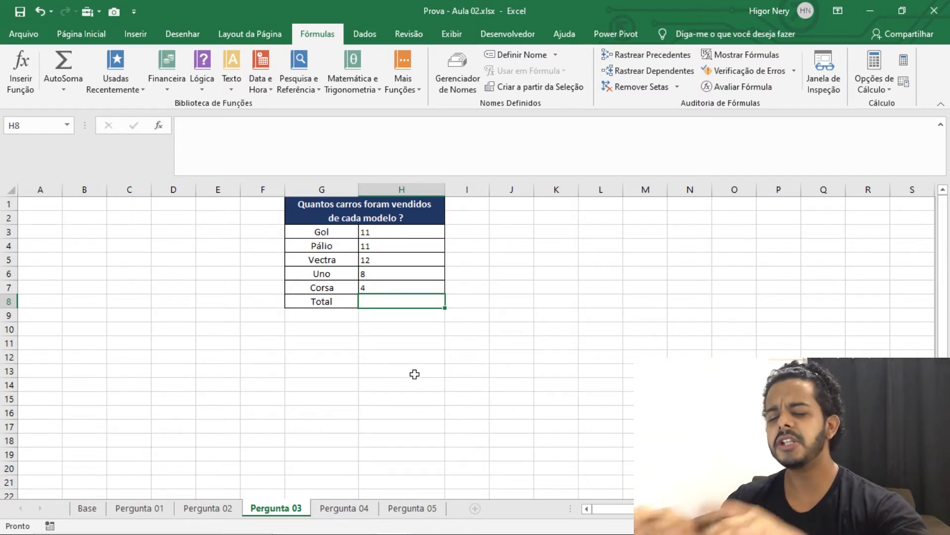
- Enter the formula =SOMA(H3:H7) in cell H8 to total the model counts
{"action": "type", "text": "a("}
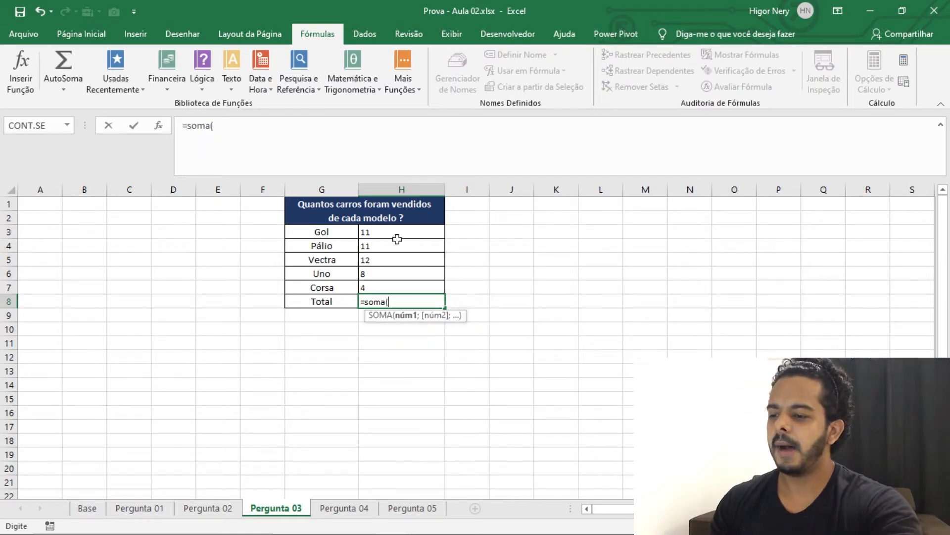
{"action": "left_click_drag", "start_coordinate": [394, 233], "coordinate": [391, 288]}
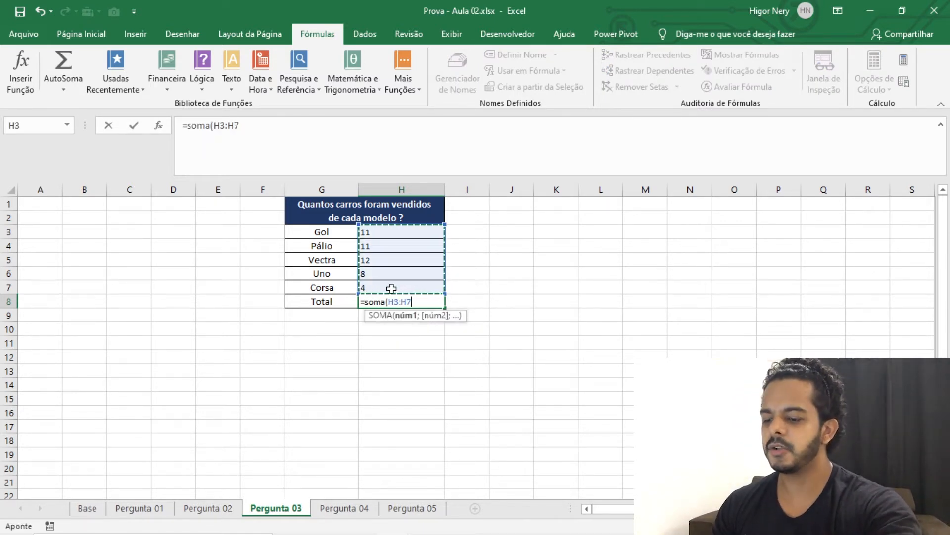
{"action": "type", "text": ")"}
{"action": "key", "text": "Return"}
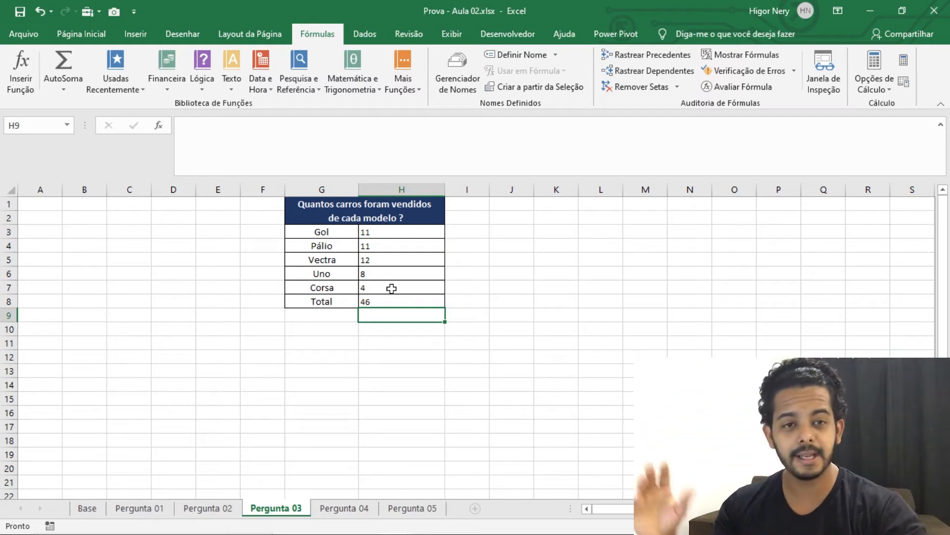
- Review the model names and counts, and delete the manually entered SOMA formula from H8
{"action": "left_click", "coordinate": [392, 300]}
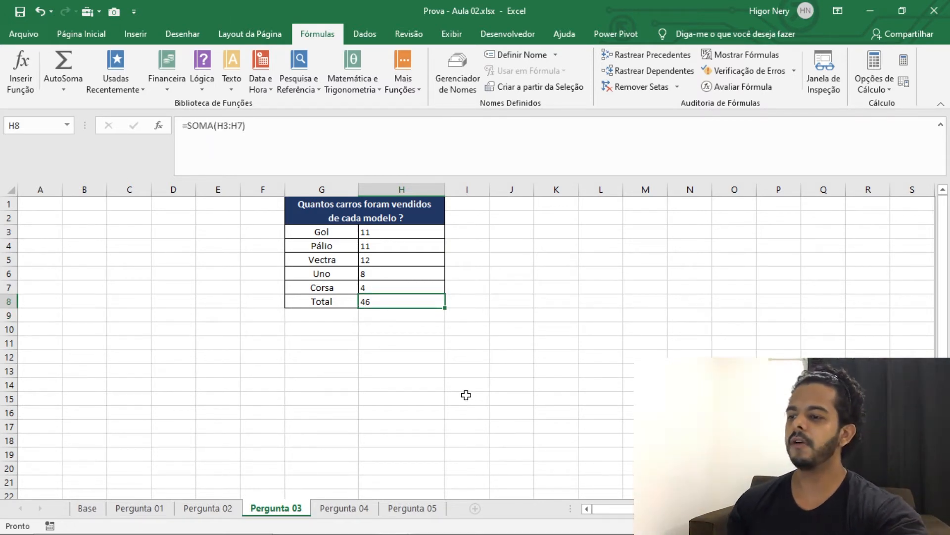
{"action": "left_click_drag", "start_coordinate": [405, 235], "coordinate": [415, 289]}
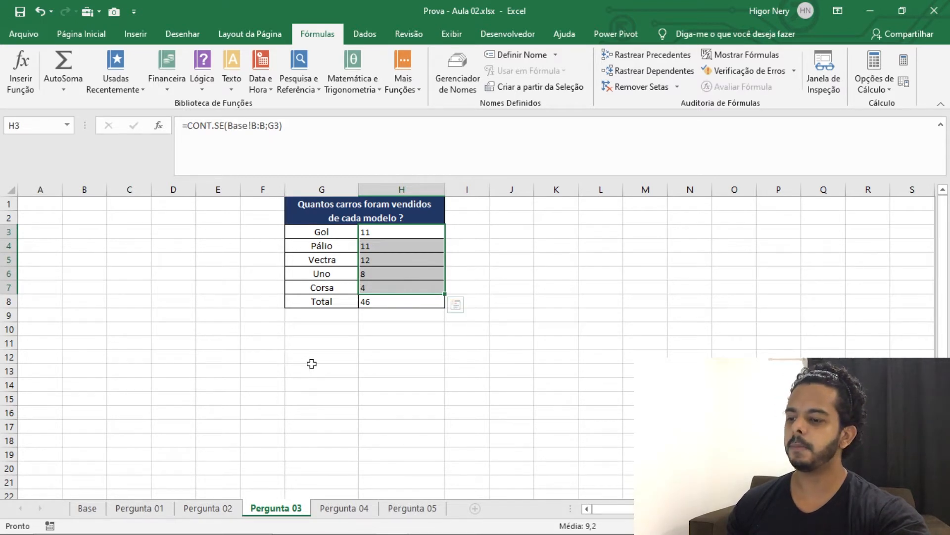
{"action": "left_click_drag", "start_coordinate": [319, 233], "coordinate": [318, 281]}
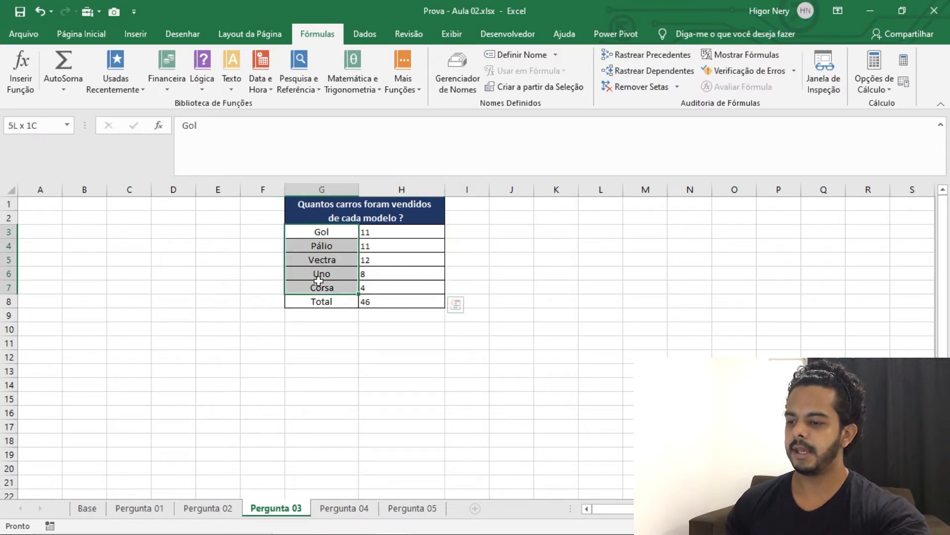
{"action": "left_click", "coordinate": [380, 329]}
{"action": "left_click", "coordinate": [396, 304]}
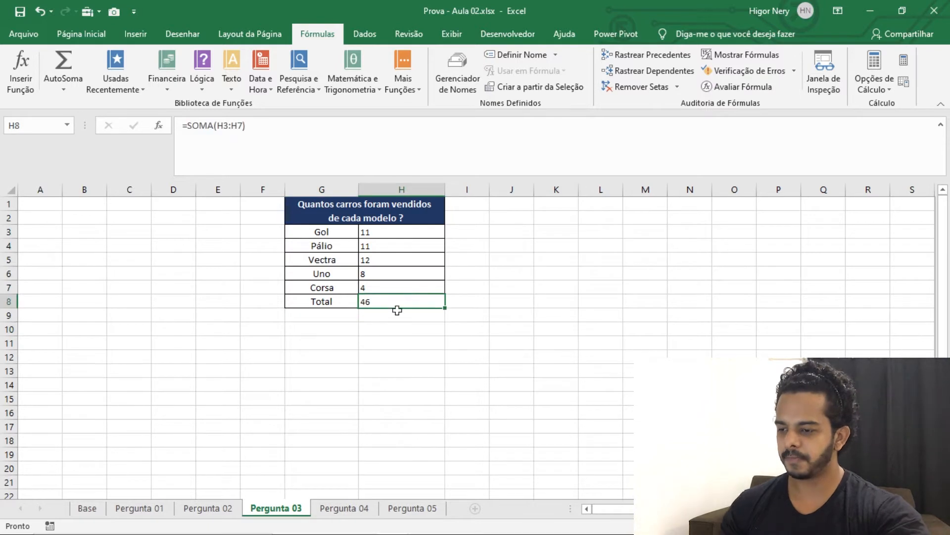
{"action": "key", "text": "Delete"}
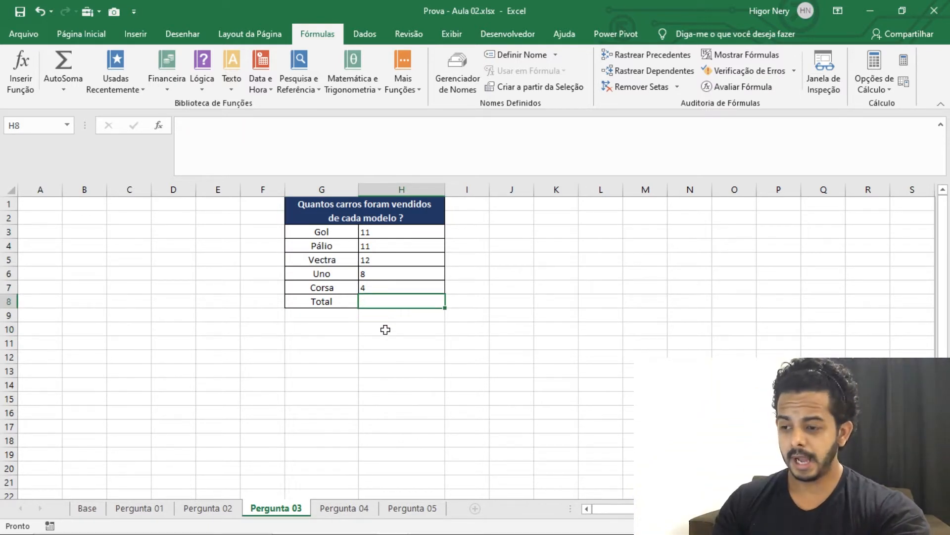
- Use AutoSum to total H3:H7 in cell H8
{"action": "left_click", "coordinate": [81, 34]}
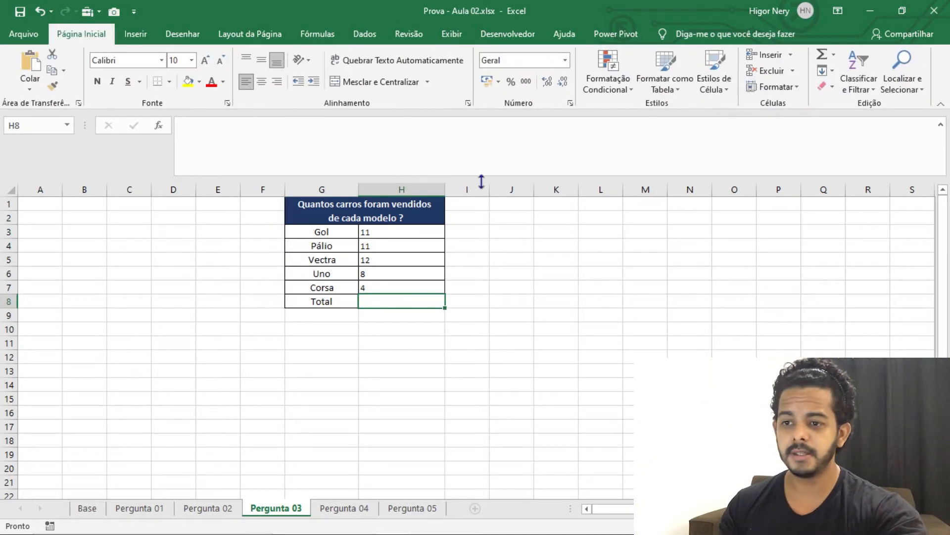
{"action": "left_click", "coordinate": [822, 55]}
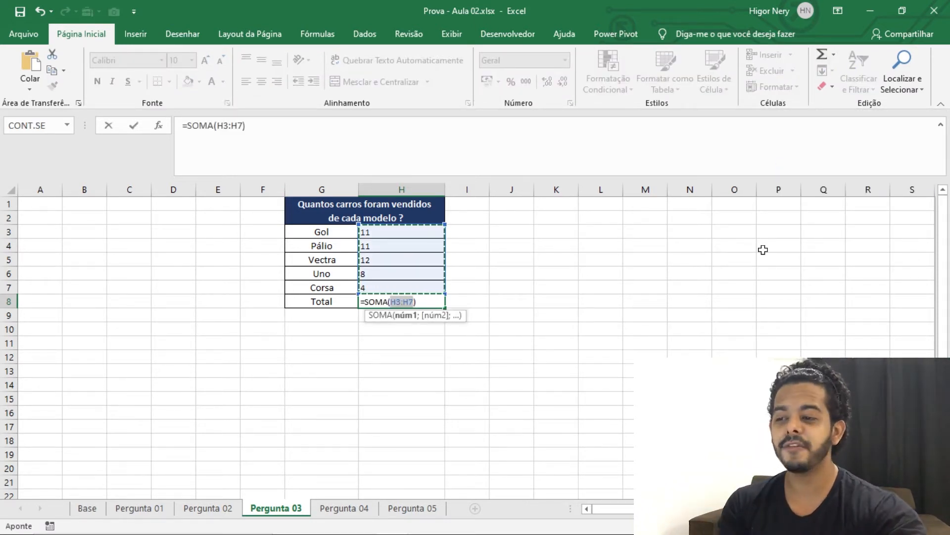
{"action": "key", "text": "Return"}
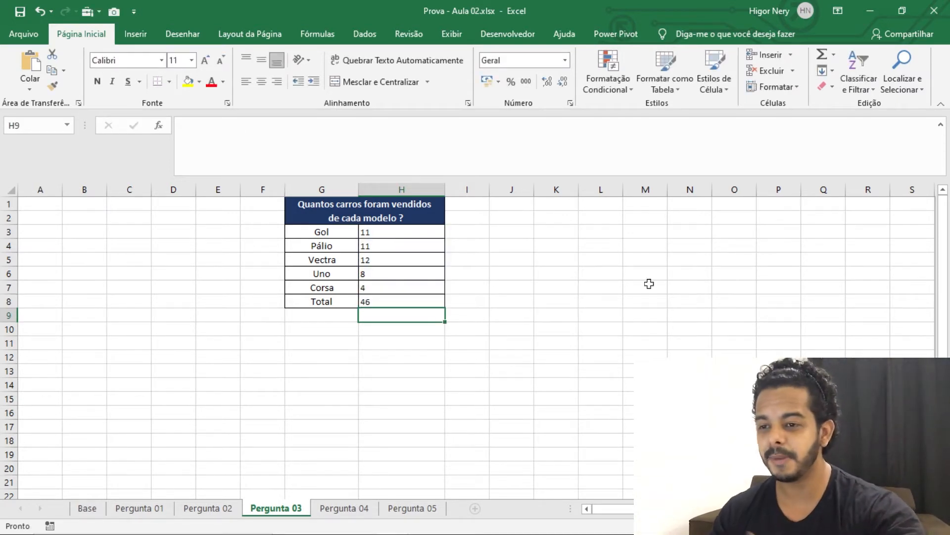
- Look over the other functions AutoSum offers for the Total cell, without choosing one
{"action": "left_click", "coordinate": [437, 300]}
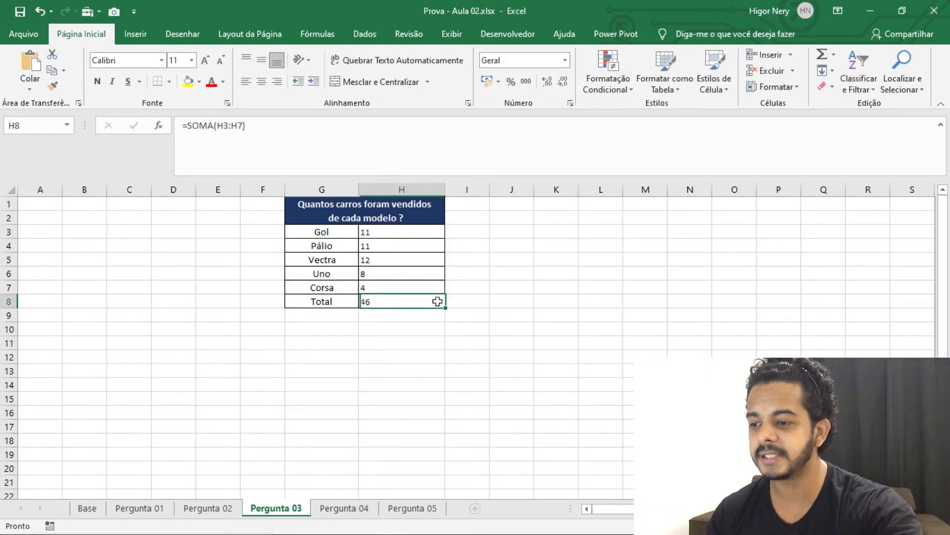
{"action": "left_click", "coordinate": [834, 55]}
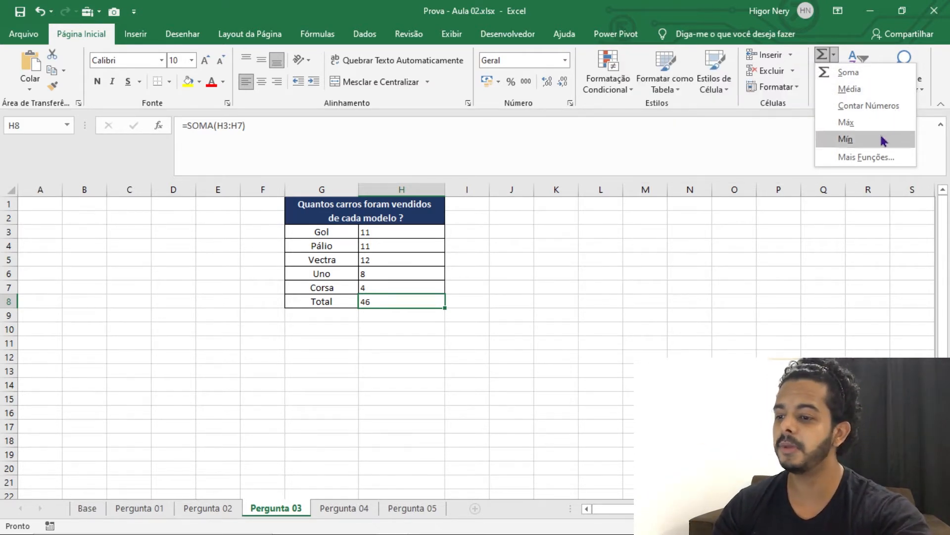
{"action": "left_click", "coordinate": [795, 238]}
{"action": "left_click", "coordinate": [419, 311]}
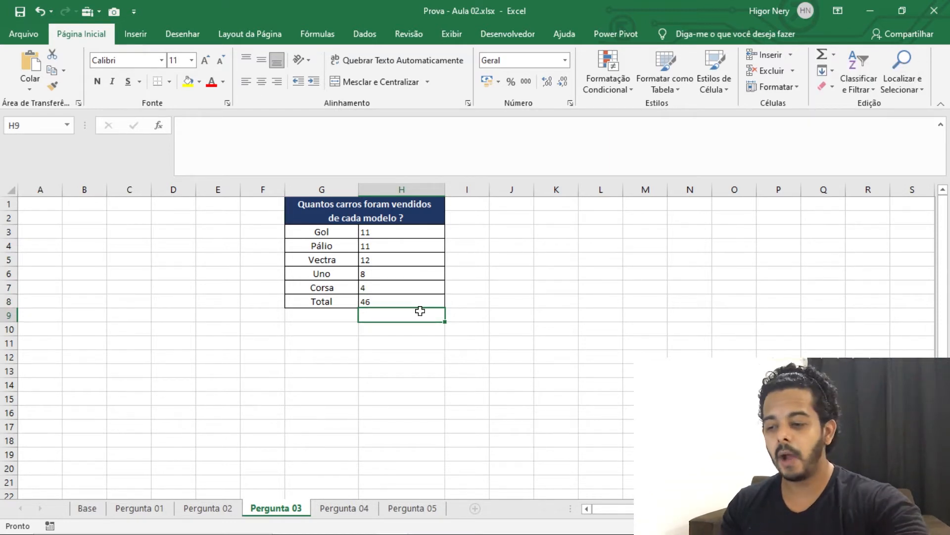
- Switch to the Pergunta 04 sheet
{"action": "left_click", "coordinate": [344, 508]}
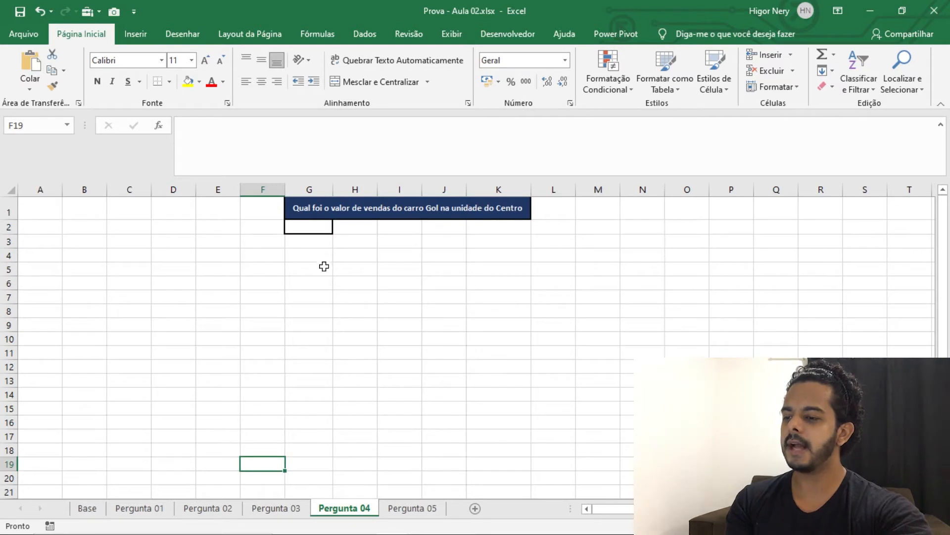
{"action": "left_click", "coordinate": [318, 279]}
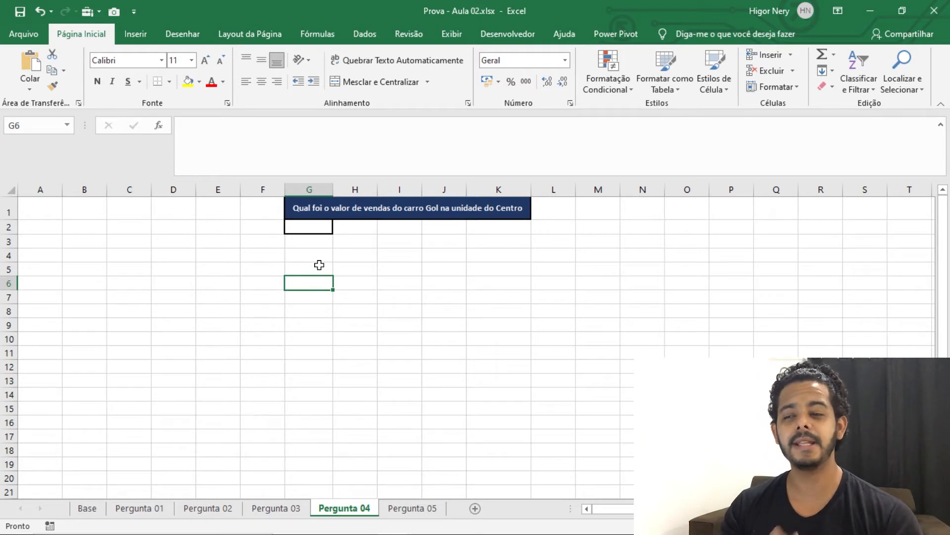
{"action": "left_click", "coordinate": [363, 253]}
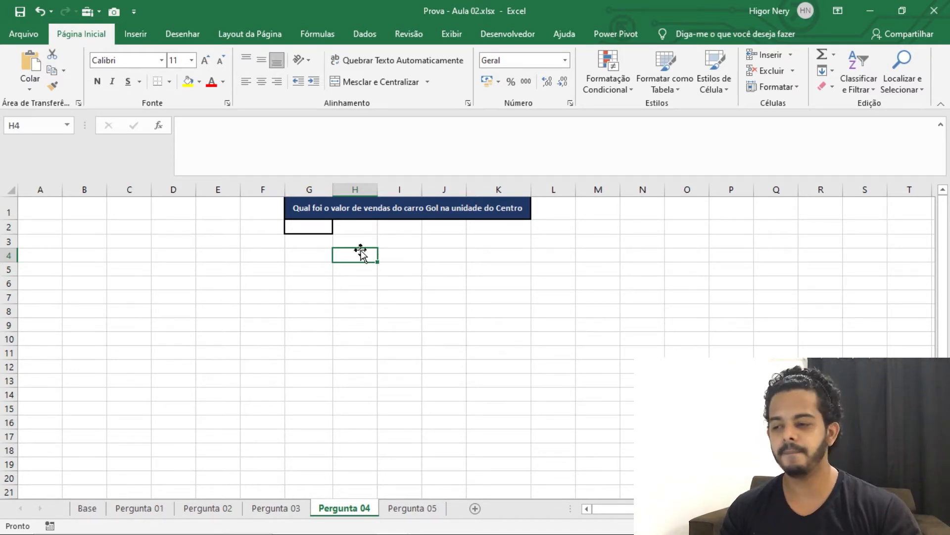
- Start a SOMASES formula in G2 of Pergunta 04 with the Base sheet's Custo column (H:H) as the sum range
{"action": "left_click", "coordinate": [321, 227]}
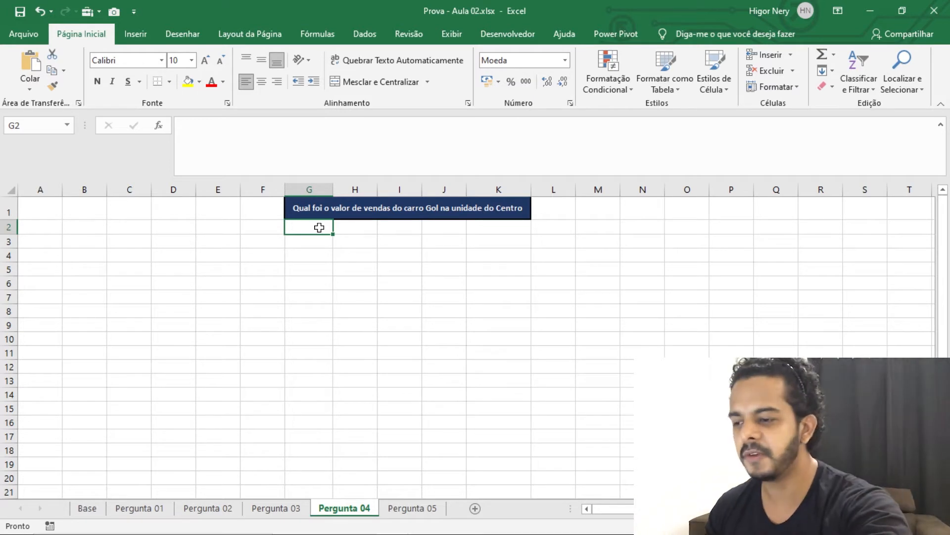
{"action": "type", "text": "="}
{"action": "type", "text": "soma"}
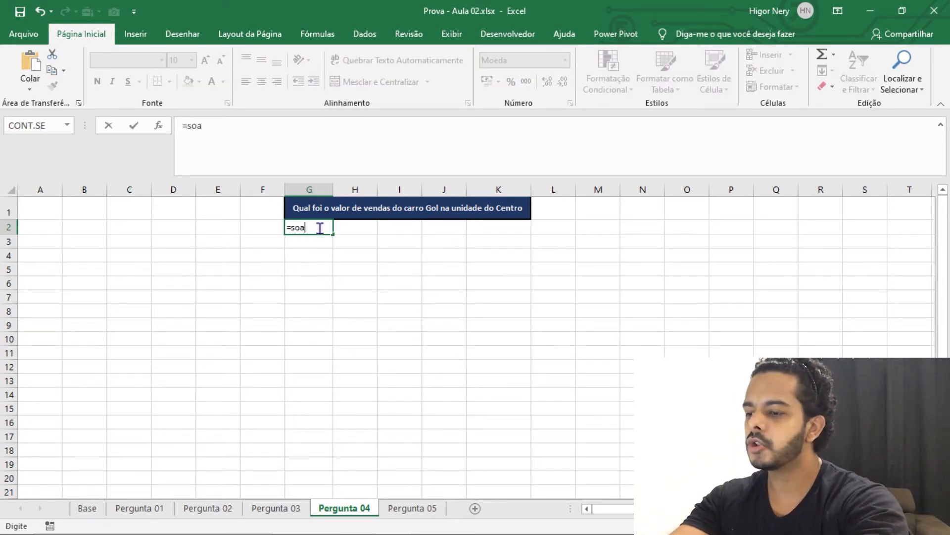
{"action": "type", "text": "s"}
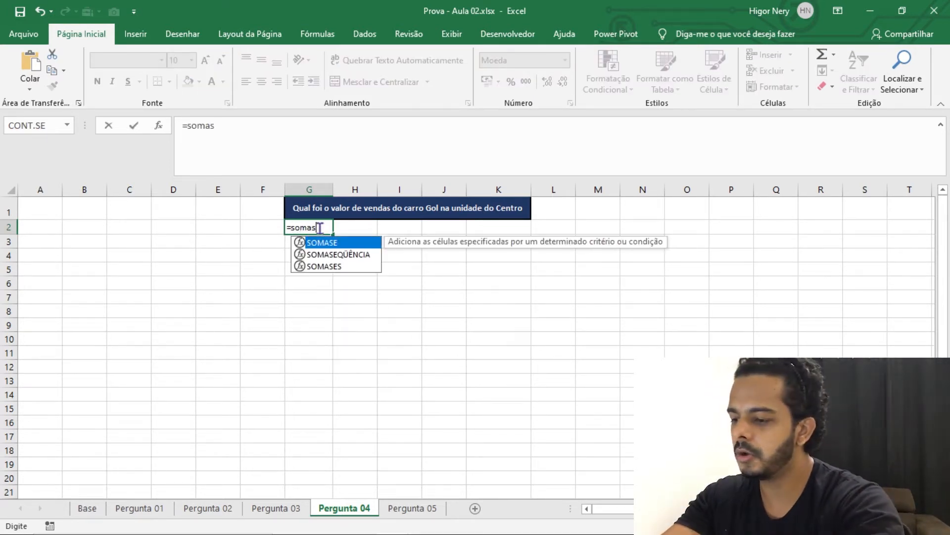
{"action": "type", "text": "es ("}
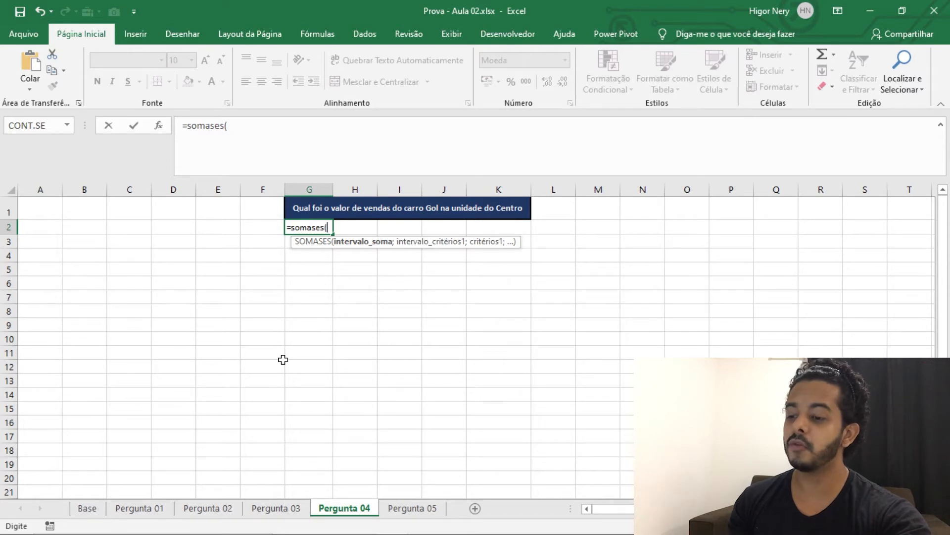
{"action": "left_click", "coordinate": [85, 508]}
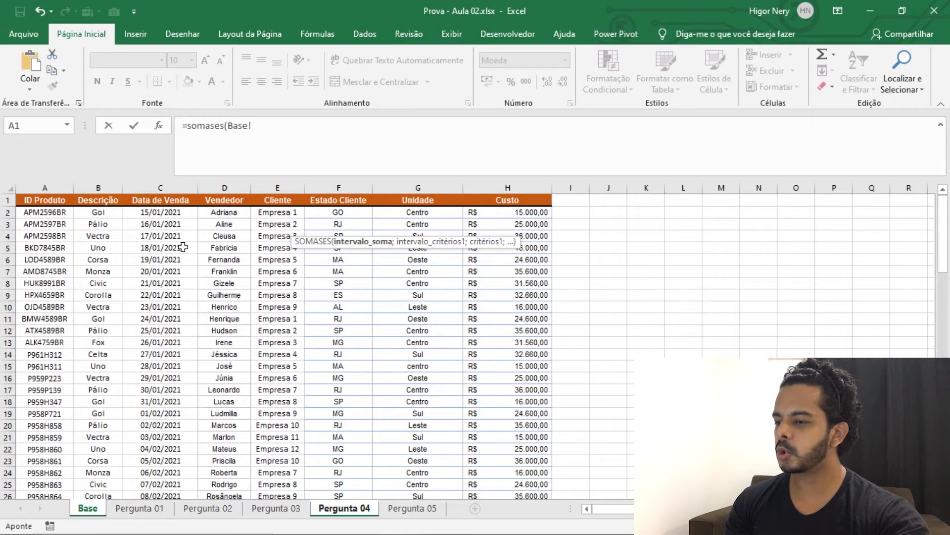
{"action": "left_click", "coordinate": [496, 191]}
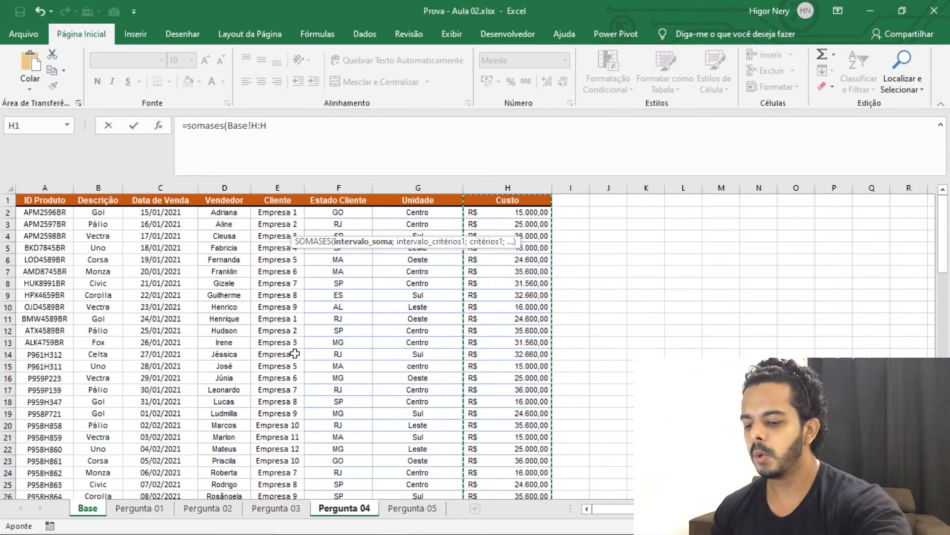
{"action": "type", "text": ";"}
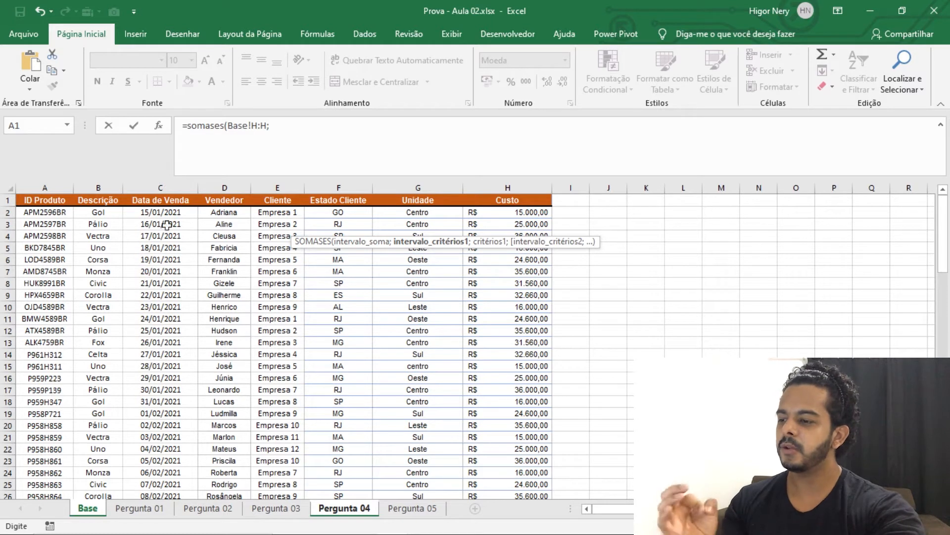
- Add the Base sheet's Descrição column (B:B) as the formula's first criteria range
{"action": "left_click", "coordinate": [88, 188]}
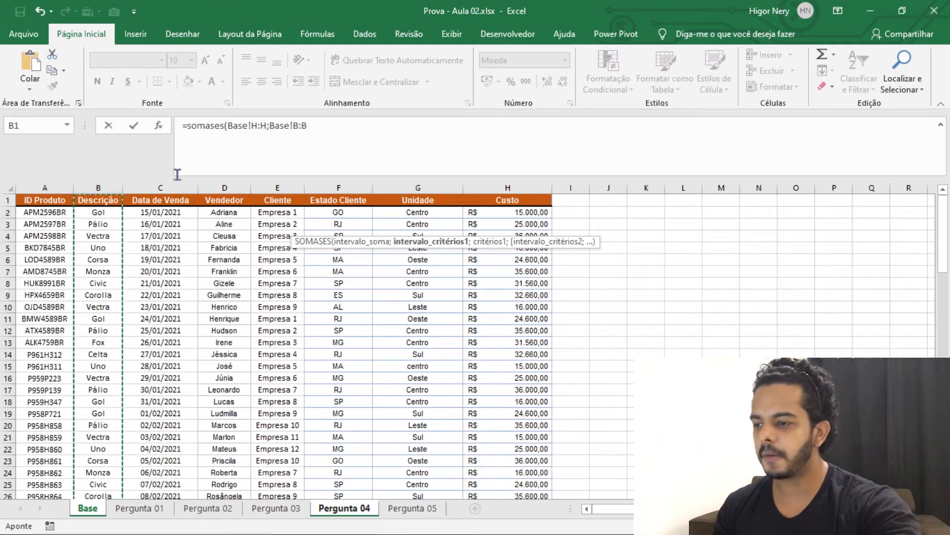
{"action": "left_click", "coordinate": [361, 127]}
{"action": "type", "text": ";"}
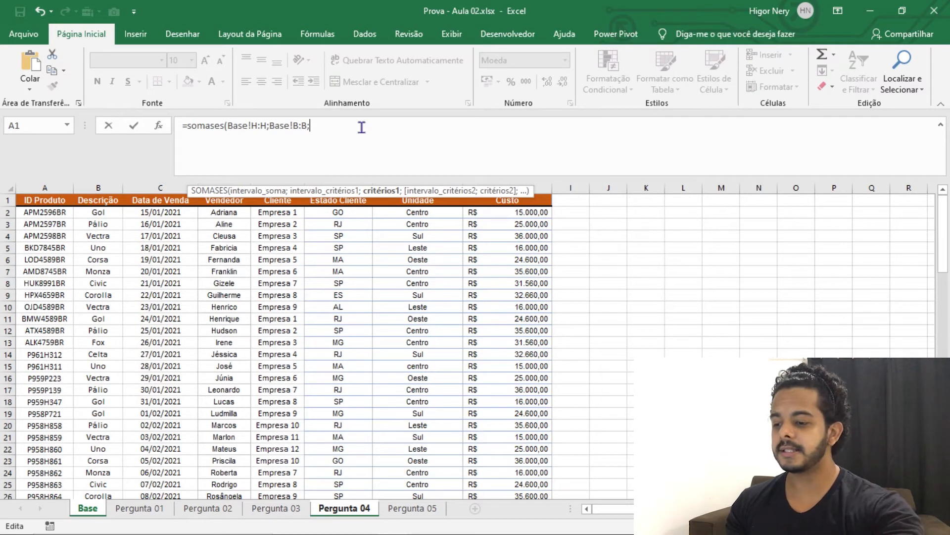
{"action": "left_click", "coordinate": [351, 511]}
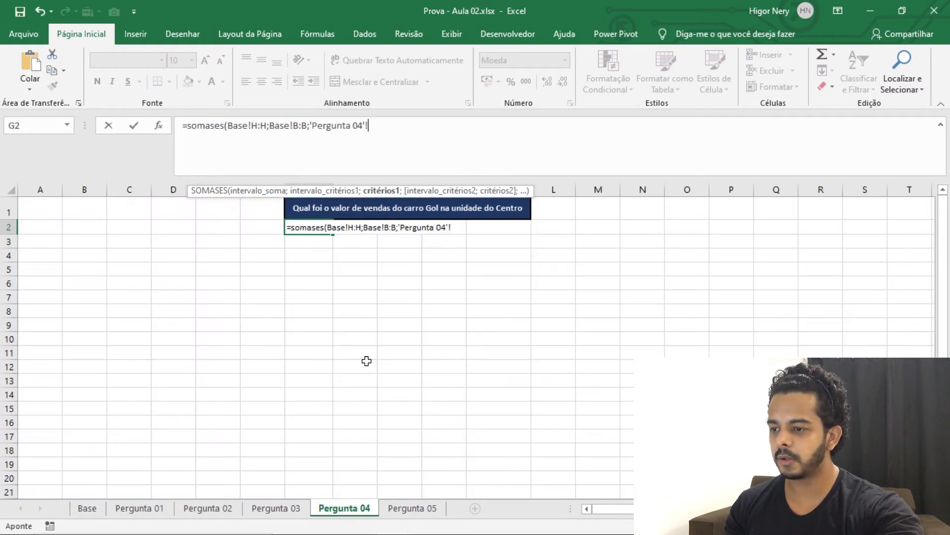
{"action": "left_click_drag", "start_coordinate": [384, 127], "coordinate": [310, 125]}
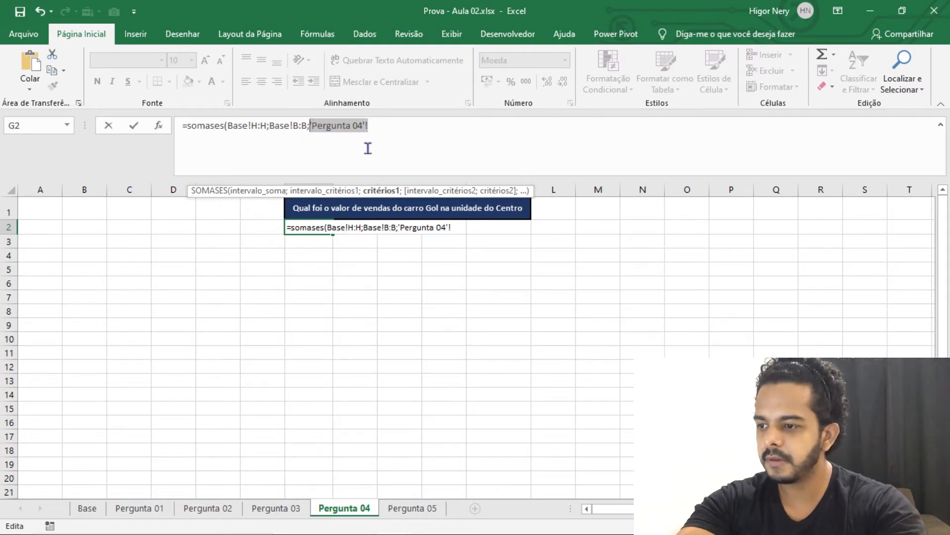
{"action": "key", "text": "BackSpace"}
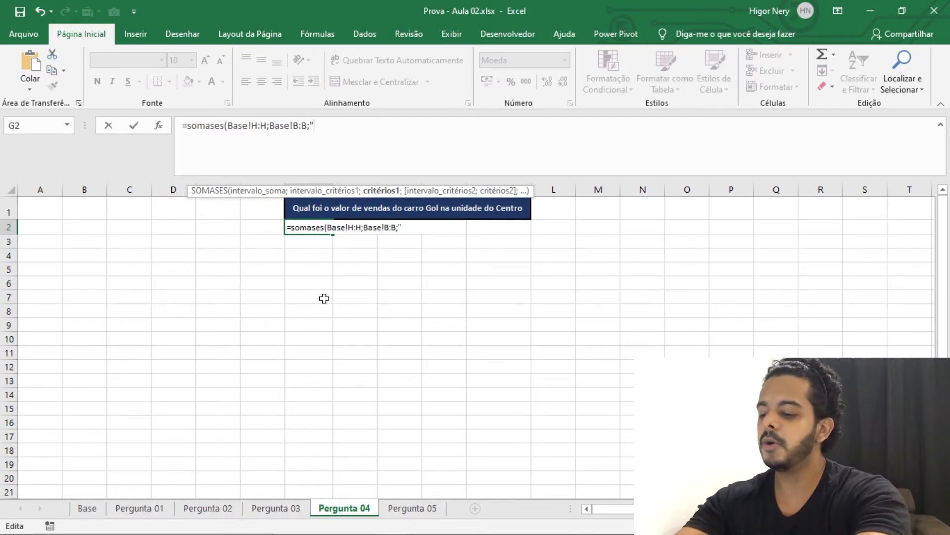
- Complete the formula with "gol" as the first criterion and the Base sheet's Unidade column (G:G) matched to "centro"
{"action": "type", "text": "gol"}
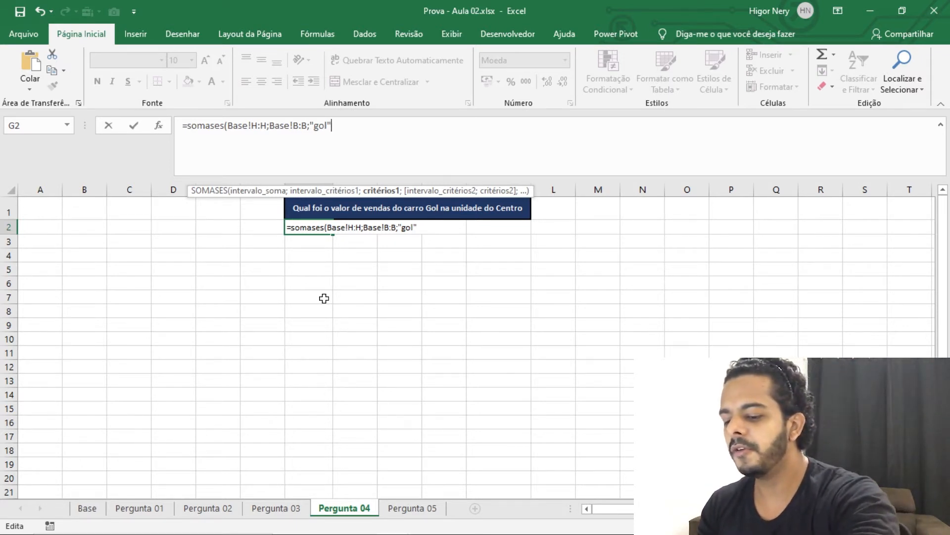
{"action": "type", "text": ";"}
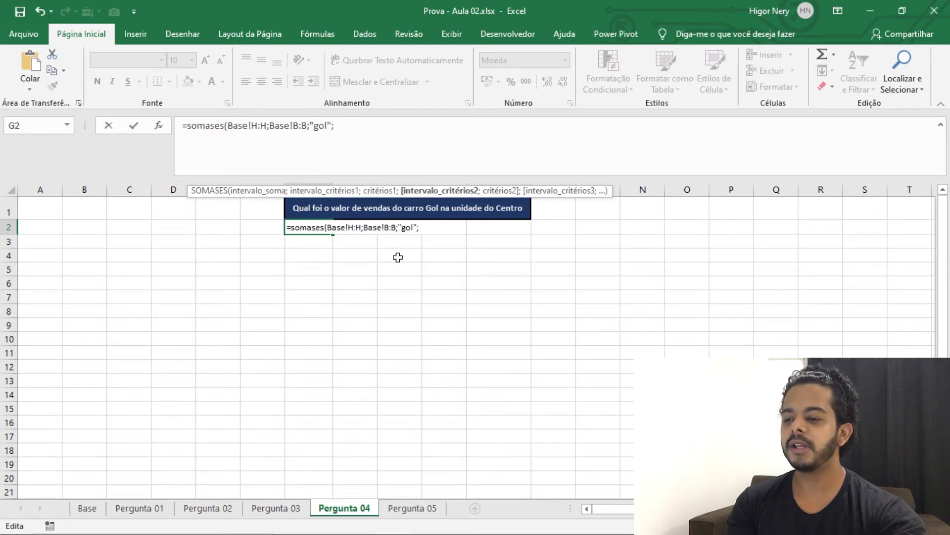
{"action": "left_click", "coordinate": [99, 508]}
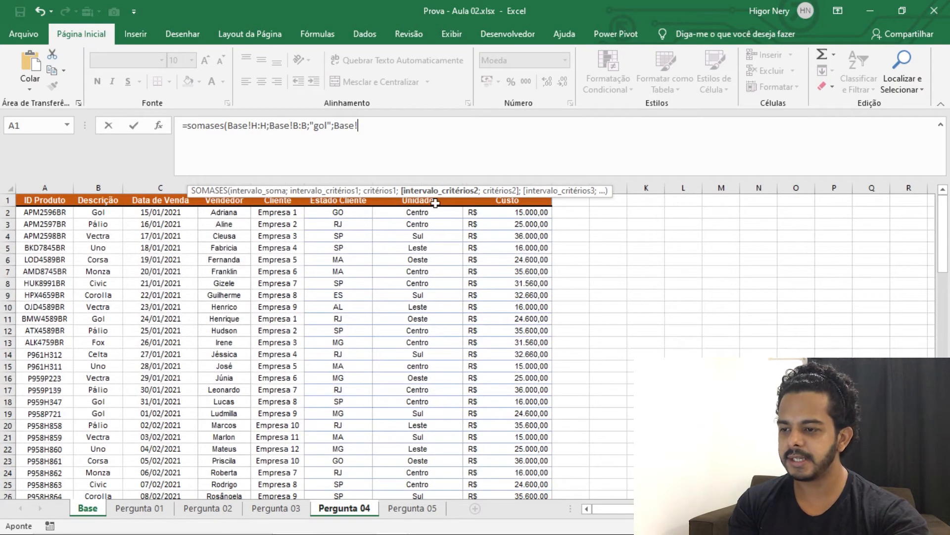
{"action": "left_click", "coordinate": [450, 180]}
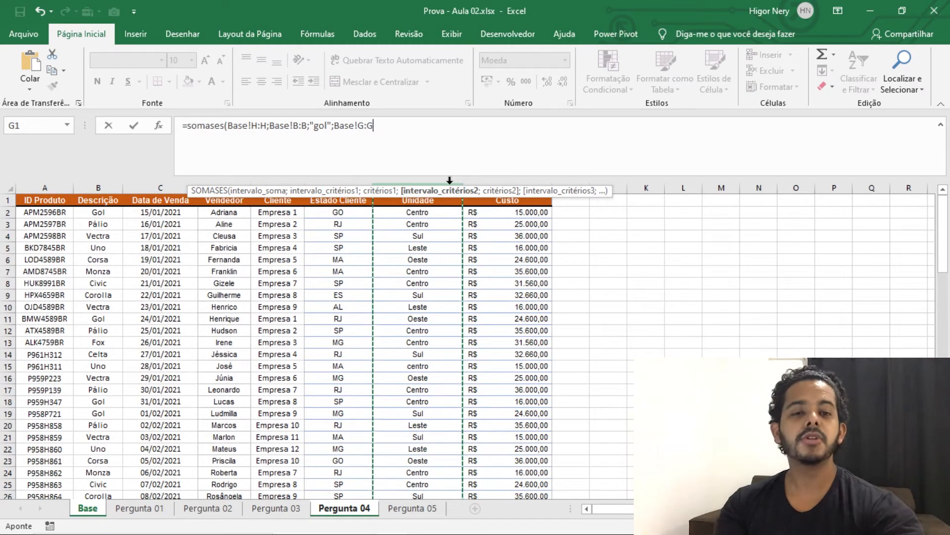
{"action": "type", "text": ";"}
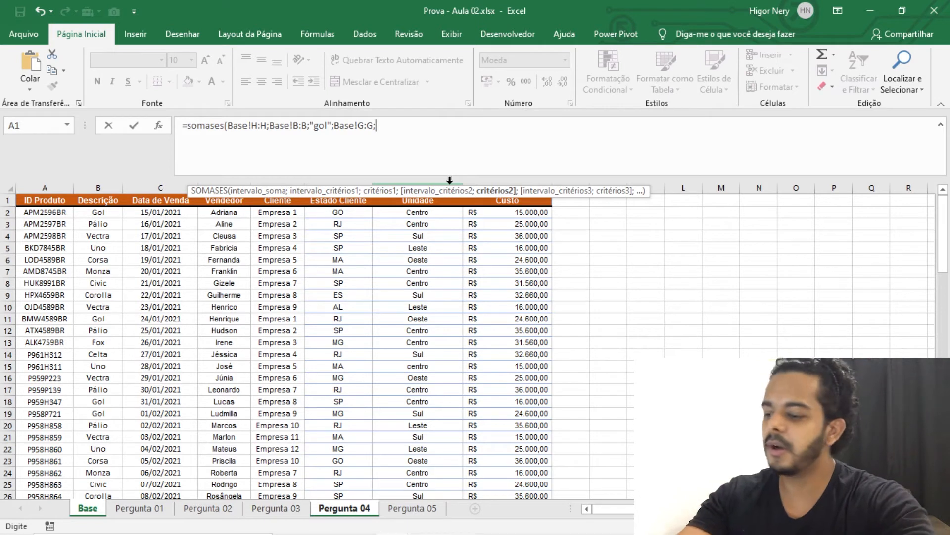
{"action": "type", "text": "\"centro\""}
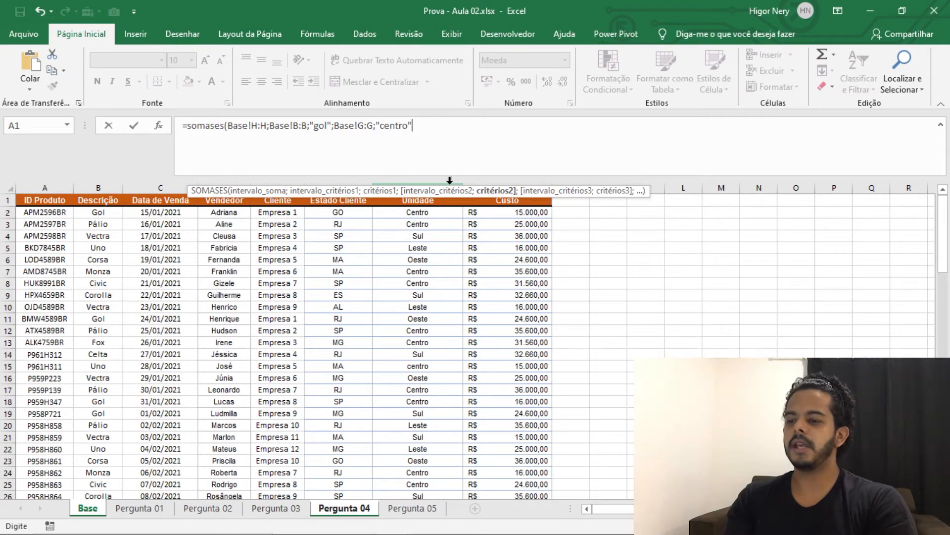
{"action": "type", "text": ")"}
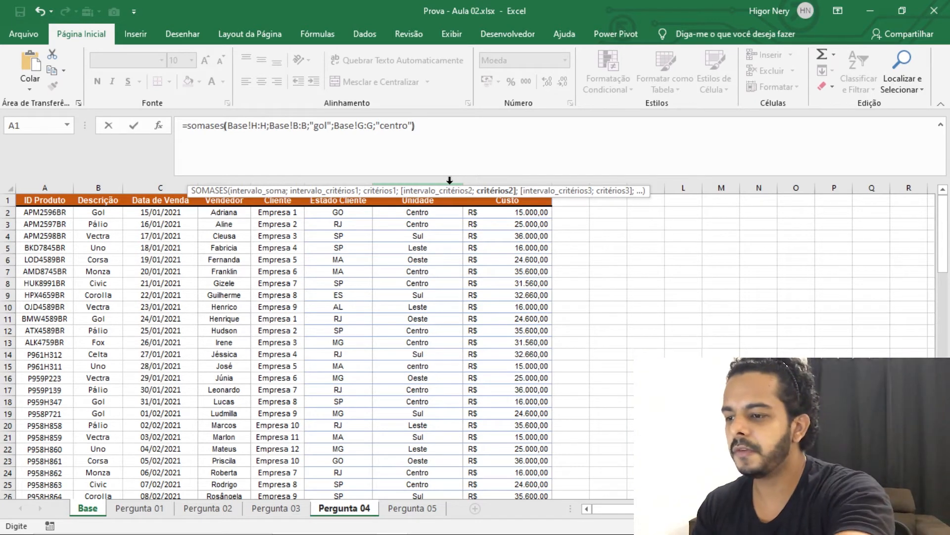
{"action": "key", "text": "Return"}
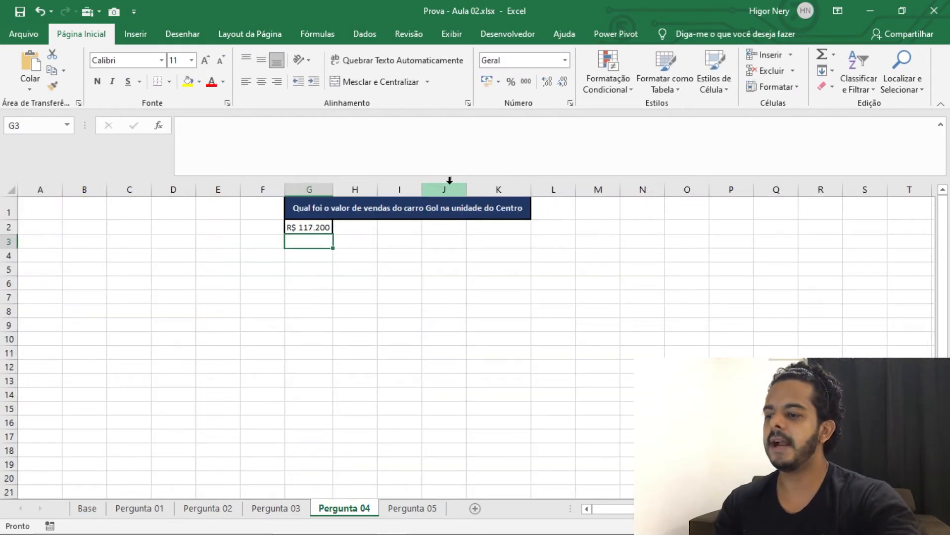
- Review the Pergunta 04 question against the result and SOMASES formula in G2
{"action": "left_click", "coordinate": [293, 256]}
{"action": "left_click", "coordinate": [316, 229]}
{"action": "left_click", "coordinate": [312, 282]}
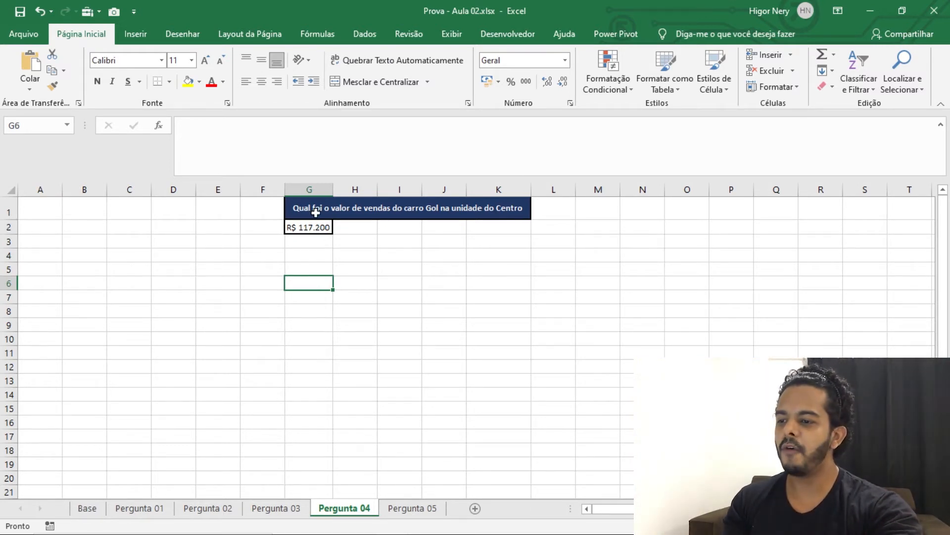
{"action": "left_click", "coordinate": [348, 213]}
{"action": "left_click", "coordinate": [297, 272]}
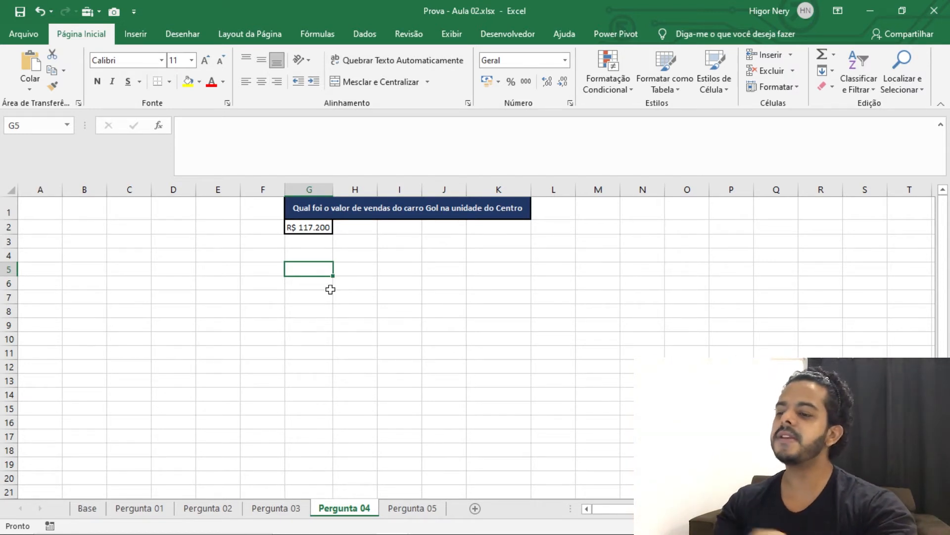
{"action": "left_click", "coordinate": [303, 231]}
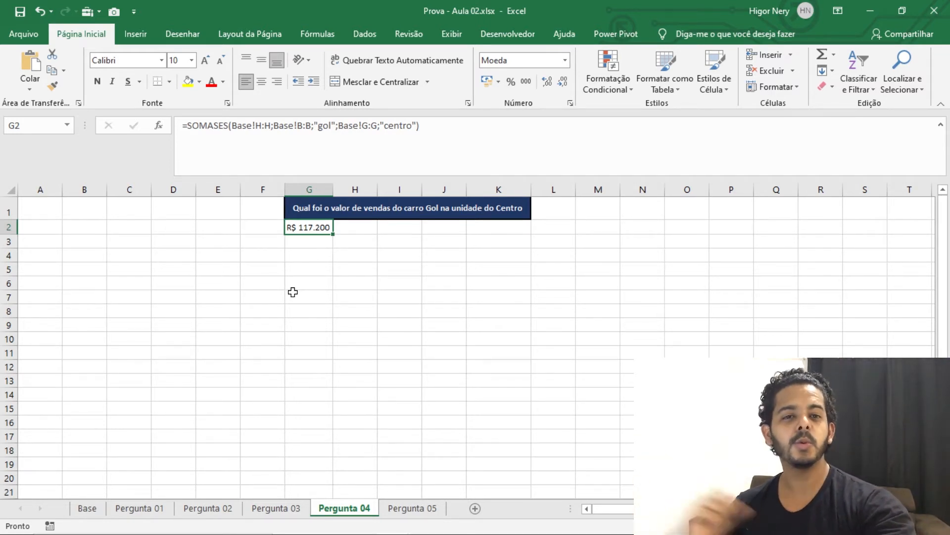
- Turn on filters in the Base sheet and show only Gol in the Descrição column
{"action": "left_click", "coordinate": [88, 508]}
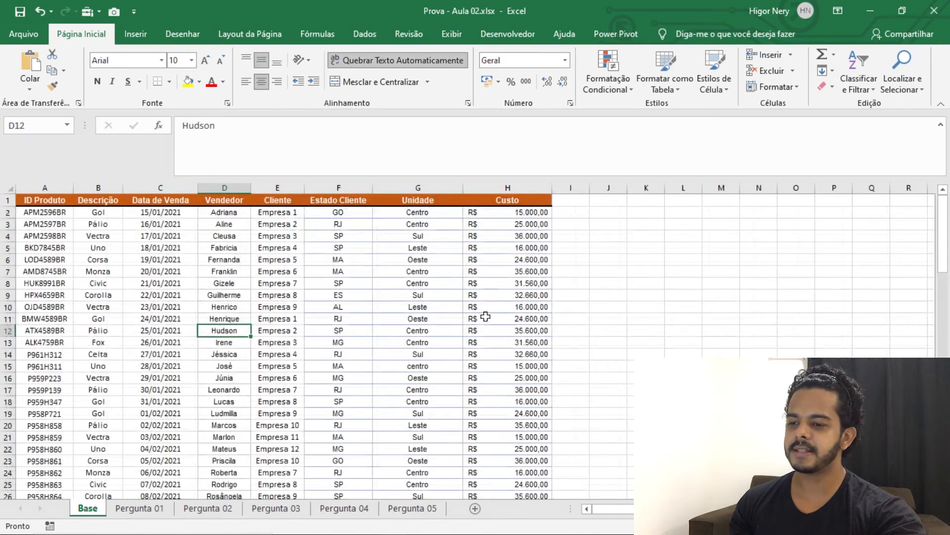
{"action": "left_click", "coordinate": [517, 271]}
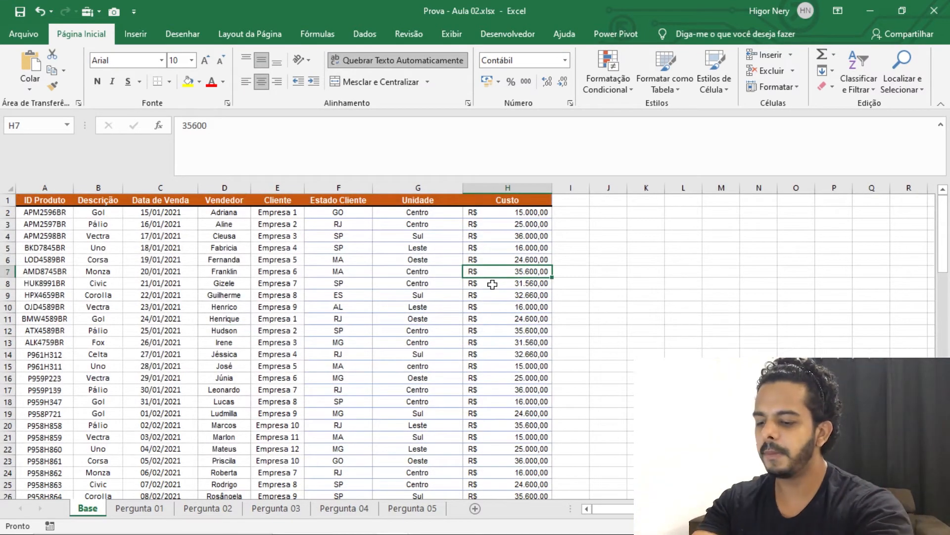
{"action": "key", "text": "ctrl+shift+l"}
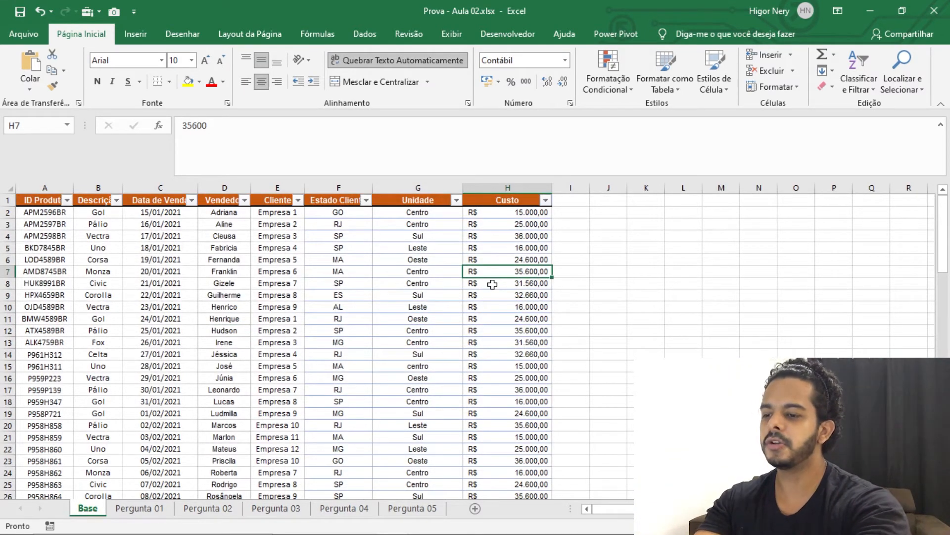
{"action": "left_click", "coordinate": [117, 201]}
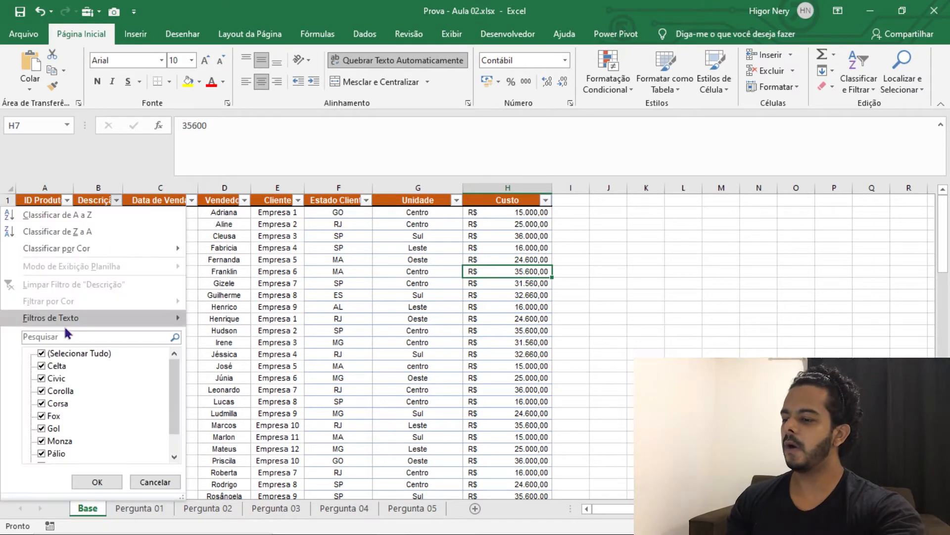
{"action": "left_click", "coordinate": [63, 356]}
{"action": "left_click", "coordinate": [42, 429]}
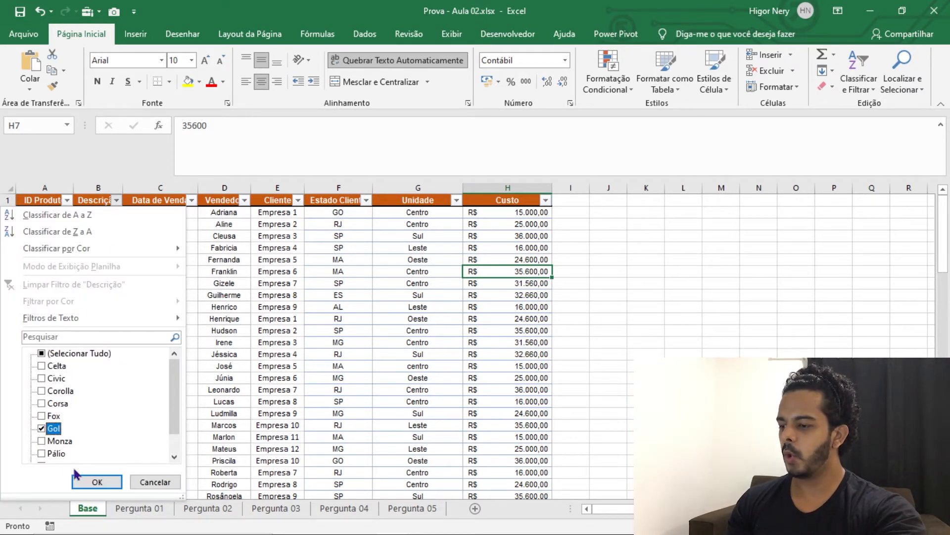
{"action": "left_click", "coordinate": [97, 482]}
- Filter the Unidade column to show only Centro
{"action": "left_click", "coordinate": [418, 261]}
{"action": "left_click", "coordinate": [456, 200]}
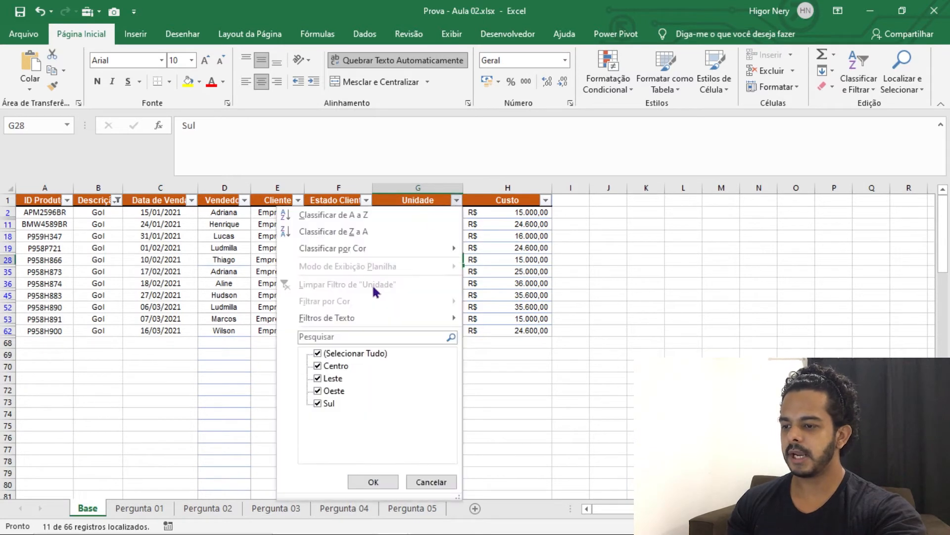
{"action": "left_click", "coordinate": [318, 353]}
{"action": "left_click", "coordinate": [319, 365]}
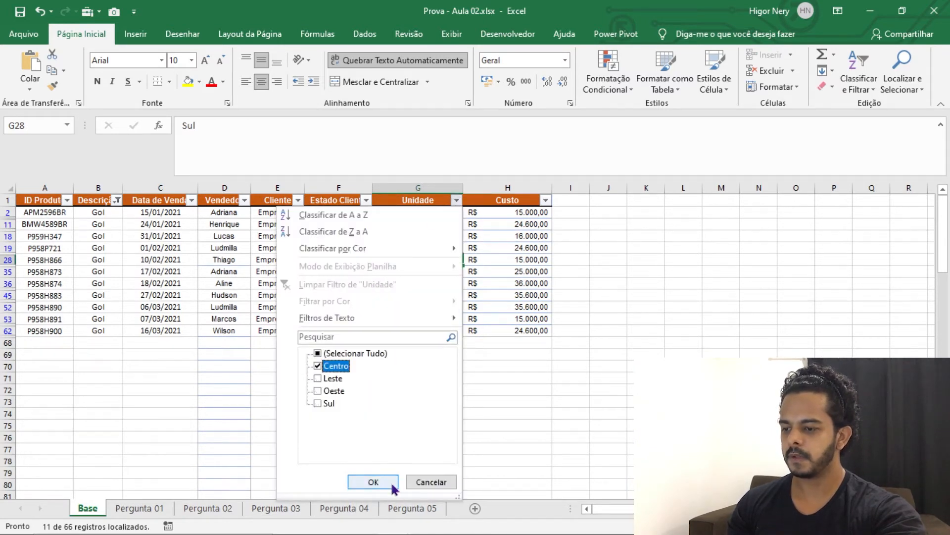
{"action": "left_click", "coordinate": [373, 482]}
- Select the filtered Custo values to check their sum, and turn off the Base sheet's filters
{"action": "left_click_drag", "start_coordinate": [518, 212], "coordinate": [514, 269]}
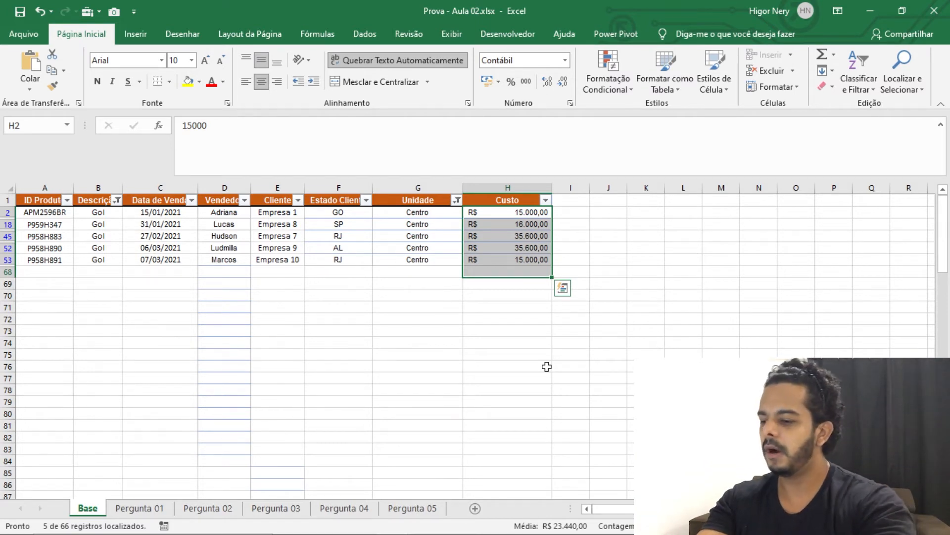
{"action": "key", "text": "ctrl+q"}
{"action": "left_click", "coordinate": [362, 342]}
{"action": "key", "text": "ctrl+shift+l"}
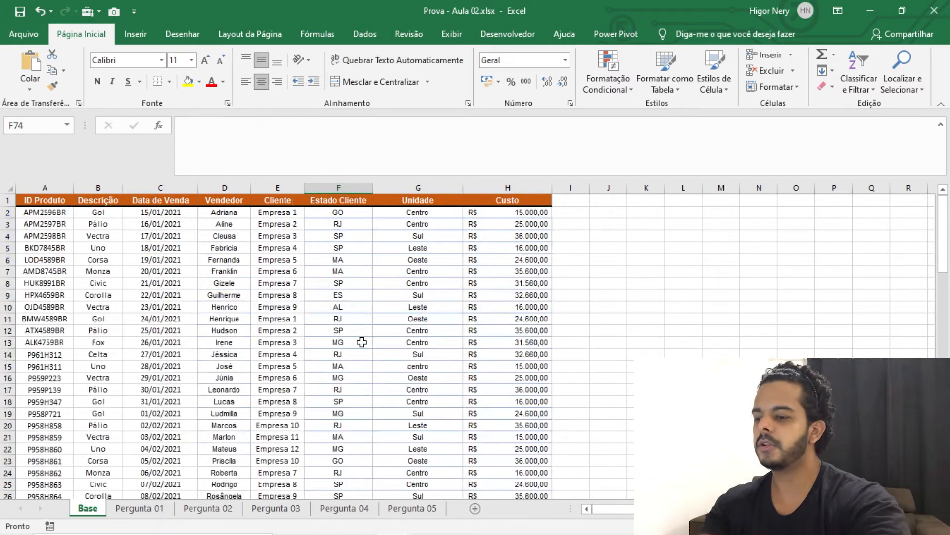
- Switch to the Pergunta 05 sheet
{"action": "key", "text": "ctrl+Page_Down"}
{"action": "key", "text": "ctrl+Page_Down"}
{"action": "key", "text": "ctrl+Page_Down"}
{"action": "key", "text": "ctrl+Page_Down"}
{"action": "key", "text": "ctrl+Page_Down"}
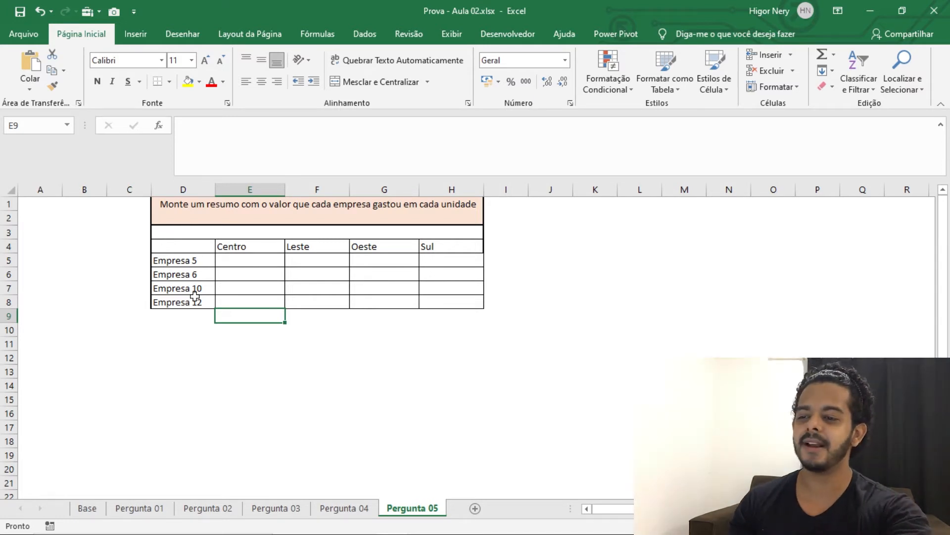
- Examine the Pergunta 05 summary grid, E5:H8, which pairs each company with the Centro, Leste, Oeste and Sul units
{"action": "left_click", "coordinate": [244, 260]}
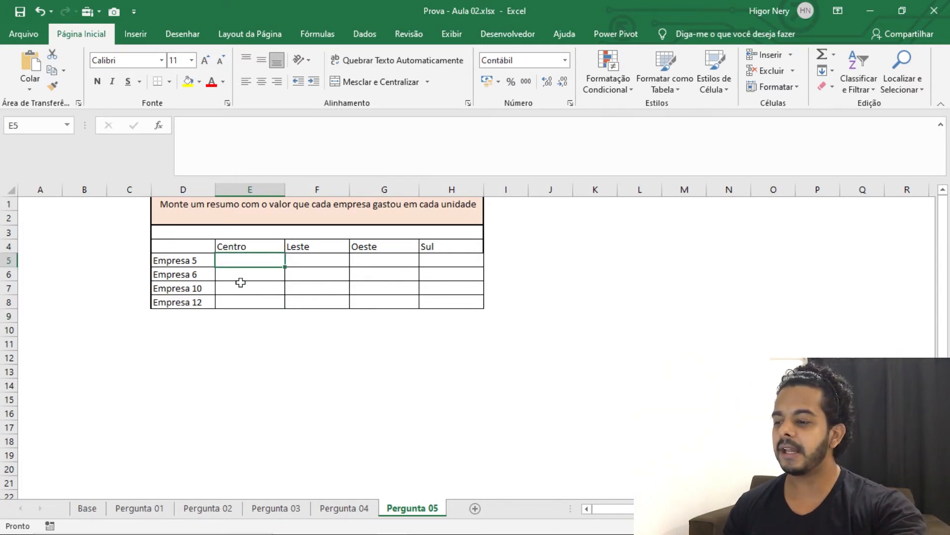
{"action": "left_click", "coordinate": [193, 260]}
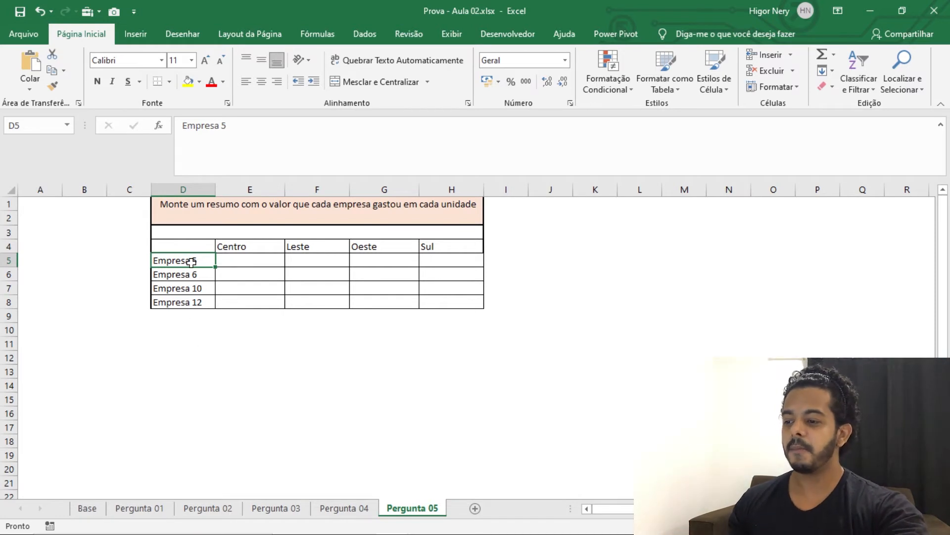
{"action": "left_click", "coordinate": [225, 265]}
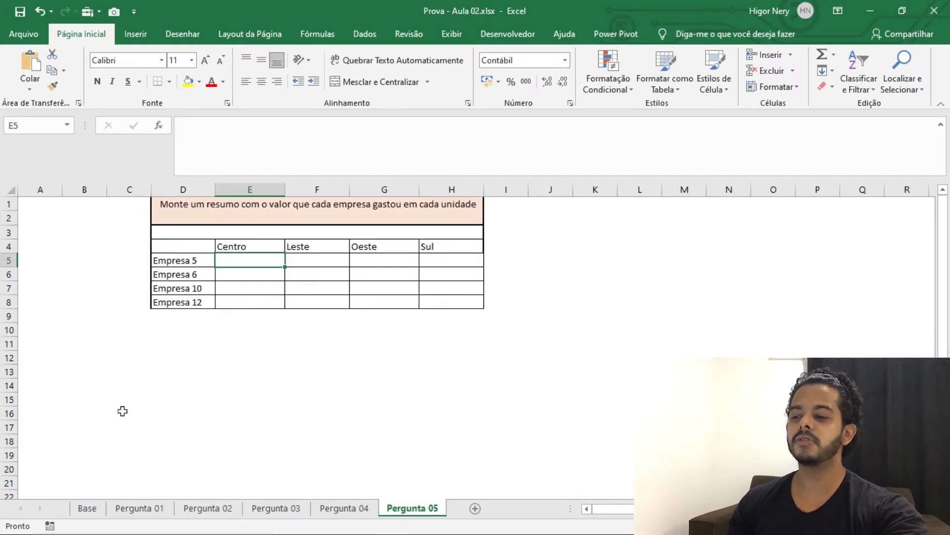
{"action": "left_click", "coordinate": [327, 266]}
{"action": "left_click", "coordinate": [380, 263]}
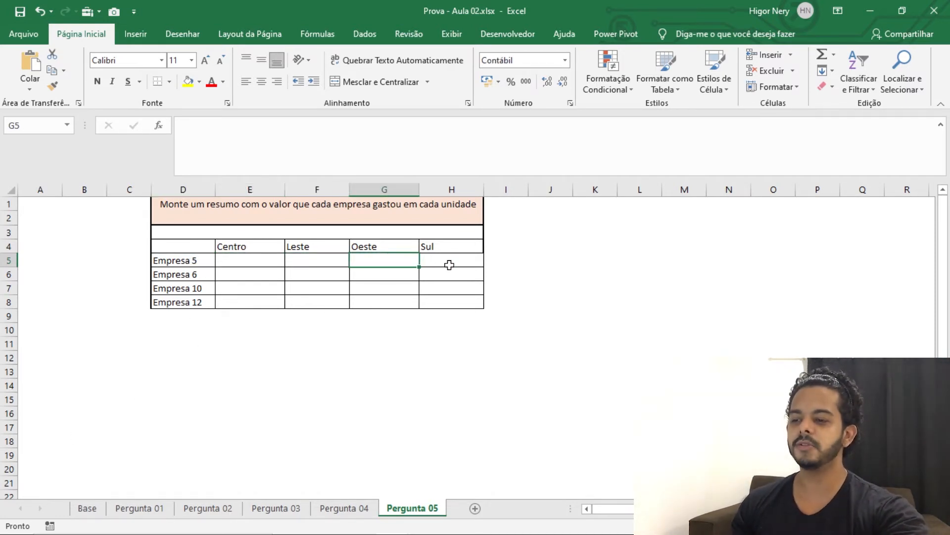
{"action": "left_click", "coordinate": [449, 263]}
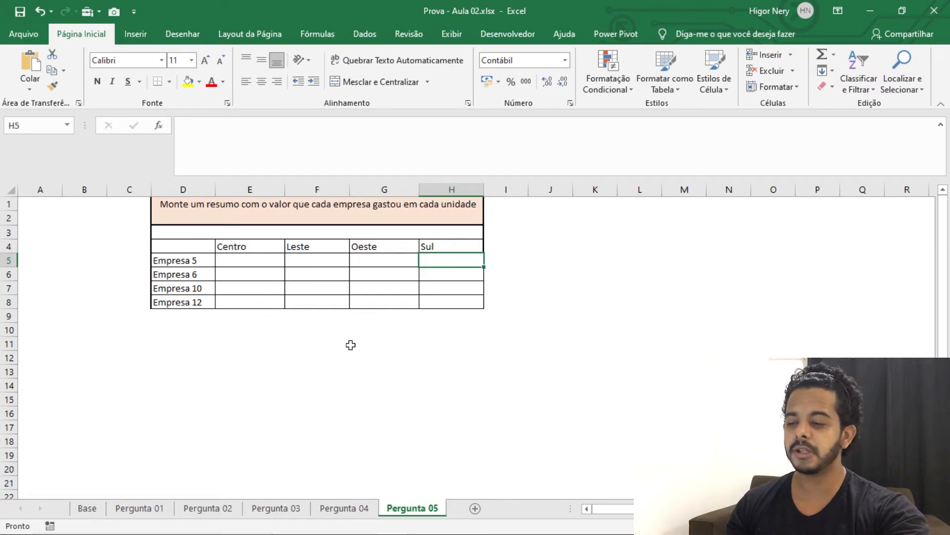
{"action": "left_click", "coordinate": [452, 297]}
{"action": "left_click_drag", "start_coordinate": [452, 297], "coordinate": [226, 260]}
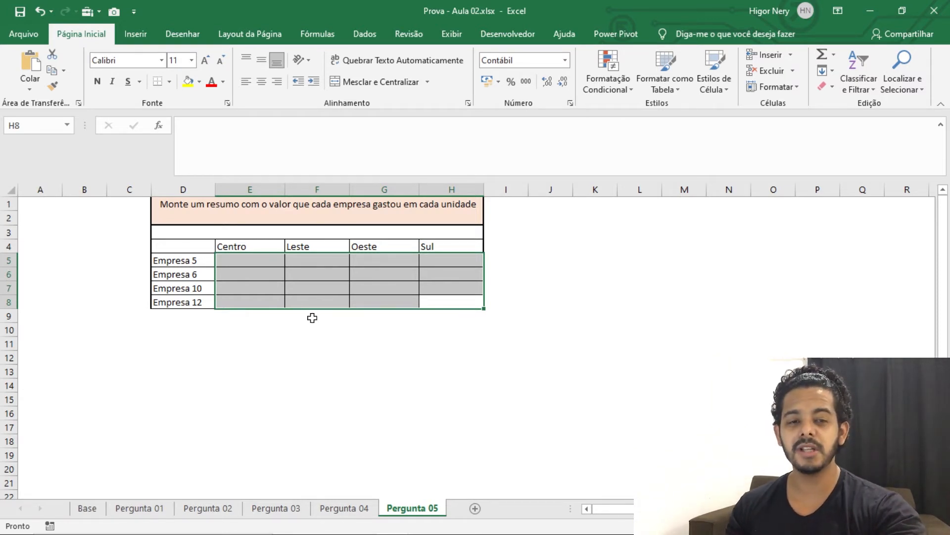
{"action": "left_click", "coordinate": [279, 339]}
- Start a SOMASES formula in E5 with the Base sheet's Custo column, H:H, as the sum range
{"action": "left_click", "coordinate": [256, 260]}
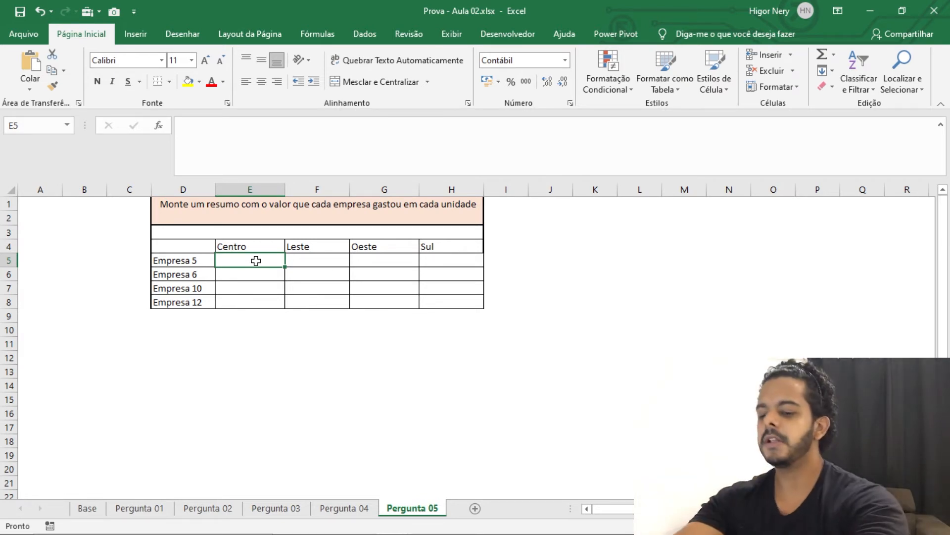
{"action": "type", "text": "=somases"}
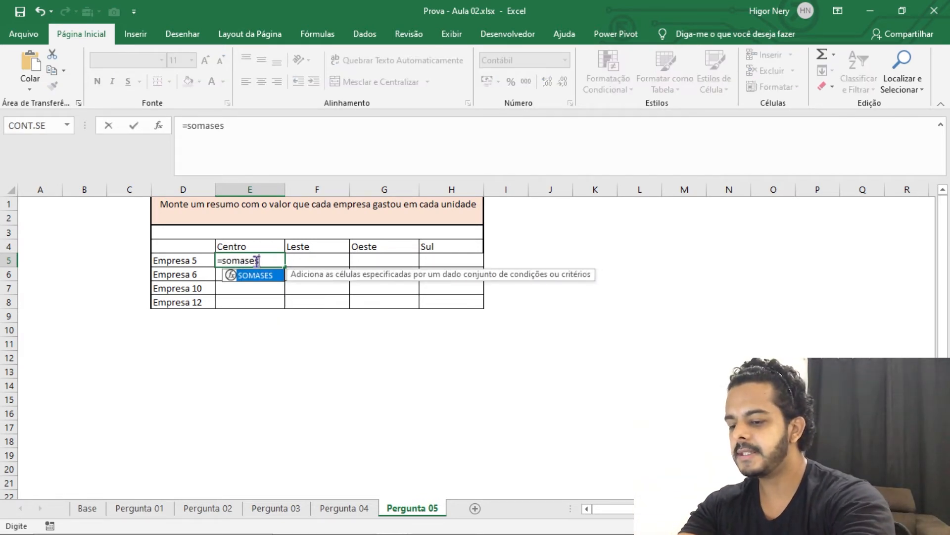
{"action": "type", "text": "("}
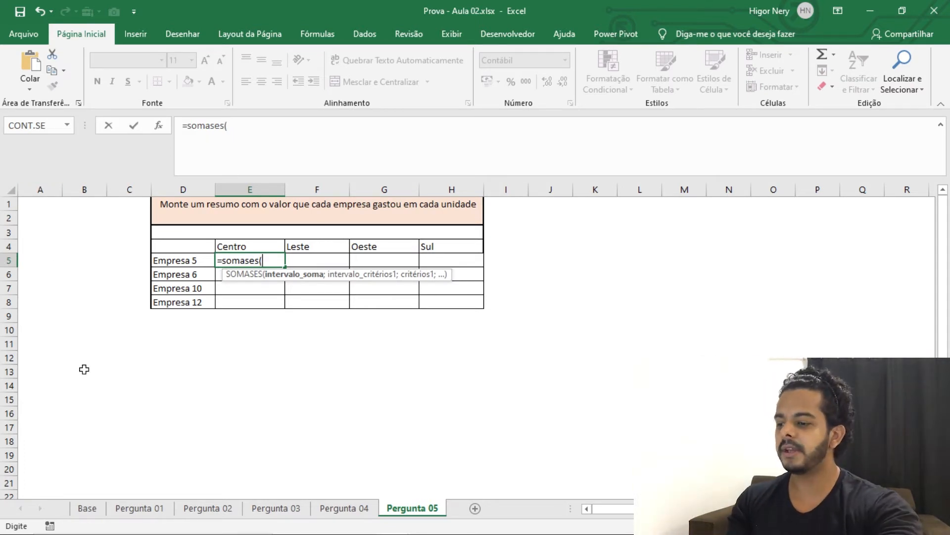
{"action": "left_click", "coordinate": [92, 508]}
{"action": "left_click", "coordinate": [528, 187]}
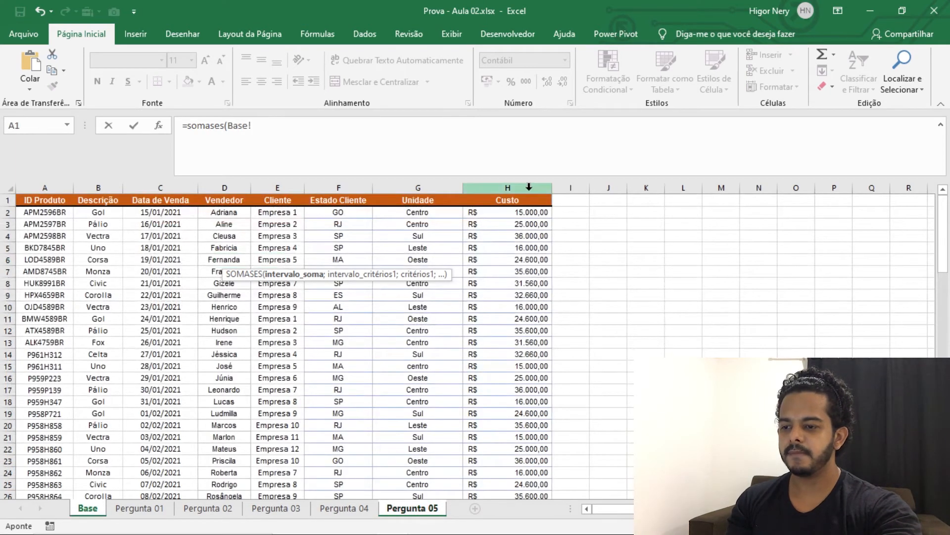
{"action": "type", "text": ";"}
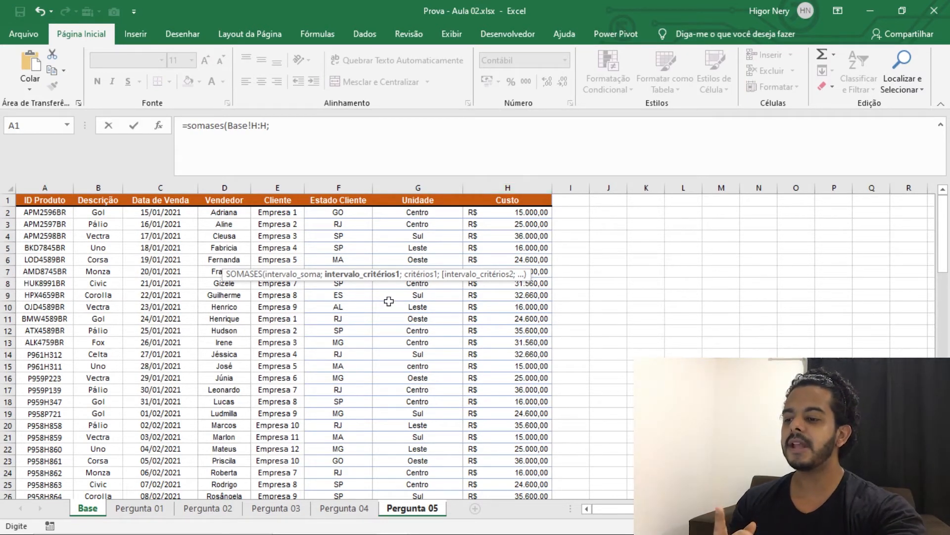
{"action": "left_click", "coordinate": [345, 510]}
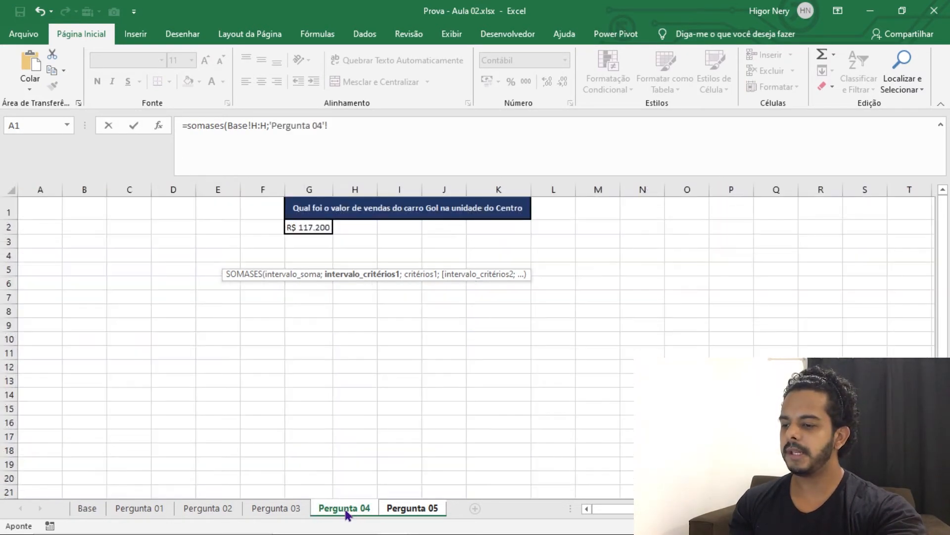
{"action": "left_click", "coordinate": [389, 510]}
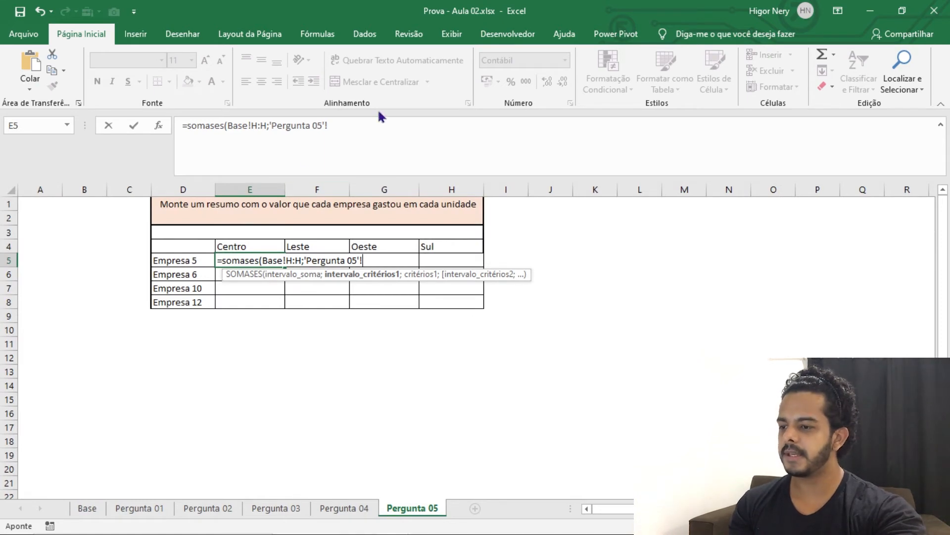
{"action": "left_click_drag", "start_coordinate": [361, 127], "coordinate": [270, 123]}
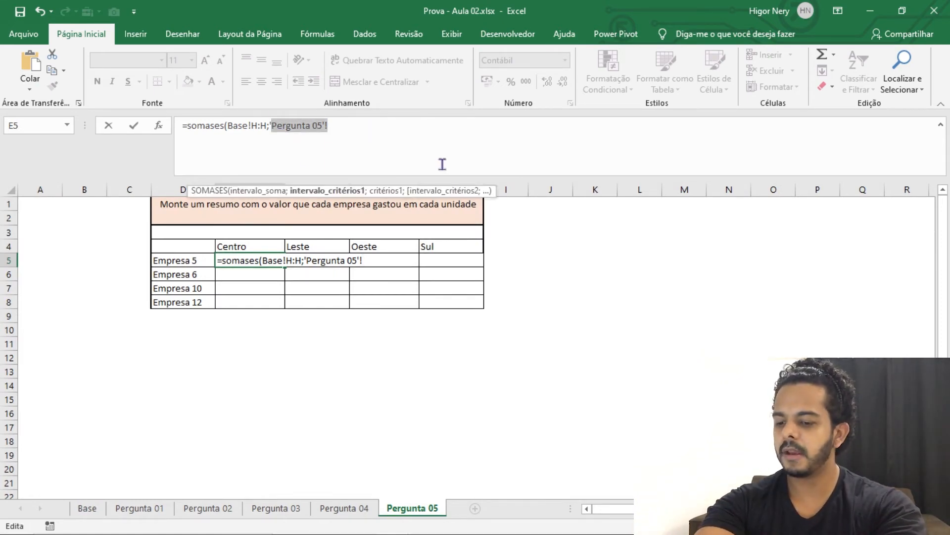
{"action": "key", "text": "BackSpace"}
- Add the Base sheet's Cliente column, E:E, as the first criteria range, with Empresa 5 in Pergunta 05's D5 as its criterion
{"action": "left_click", "coordinate": [90, 509]}
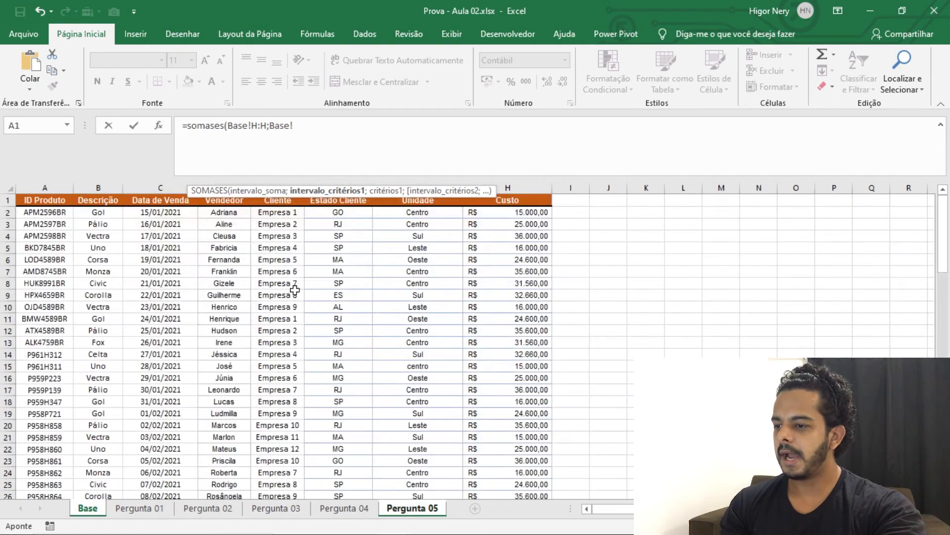
{"action": "left_click", "coordinate": [278, 181]}
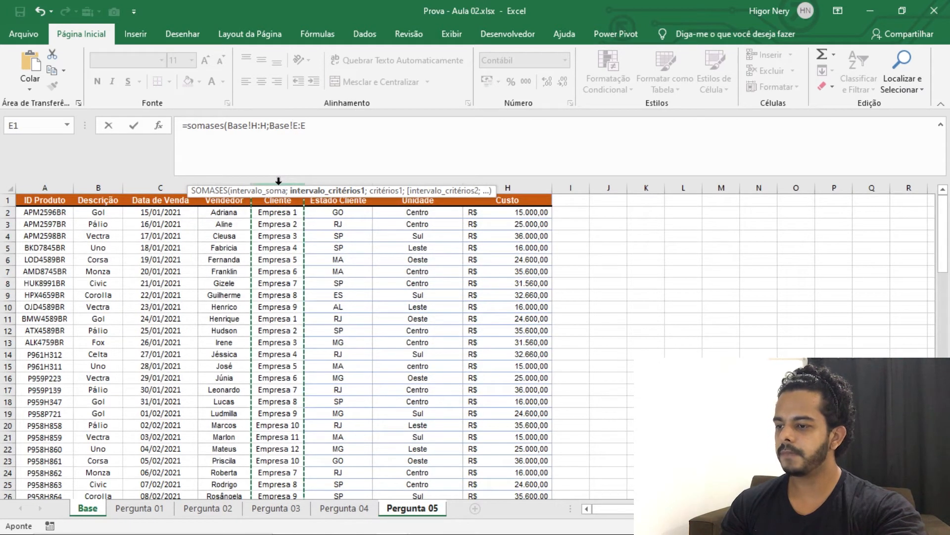
{"action": "type", "text": ";"}
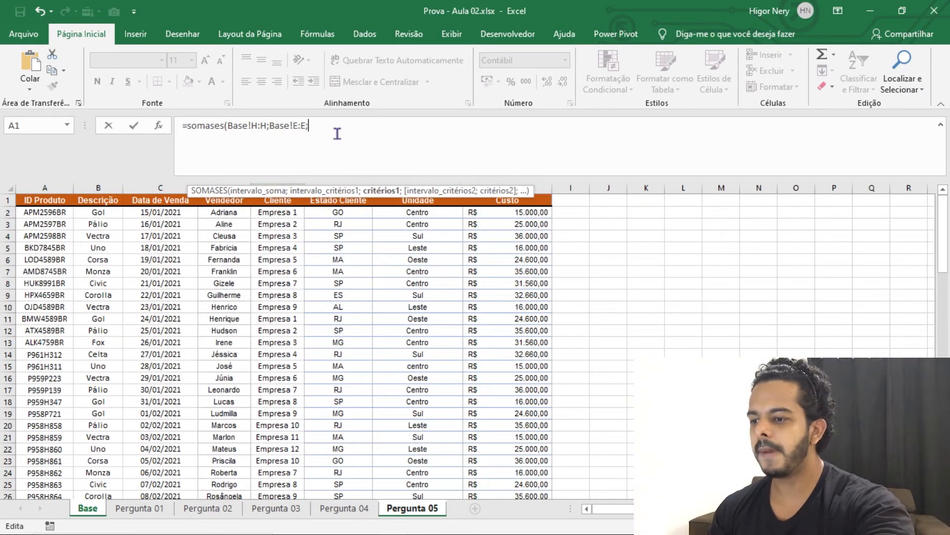
{"action": "left_click", "coordinate": [410, 508]}
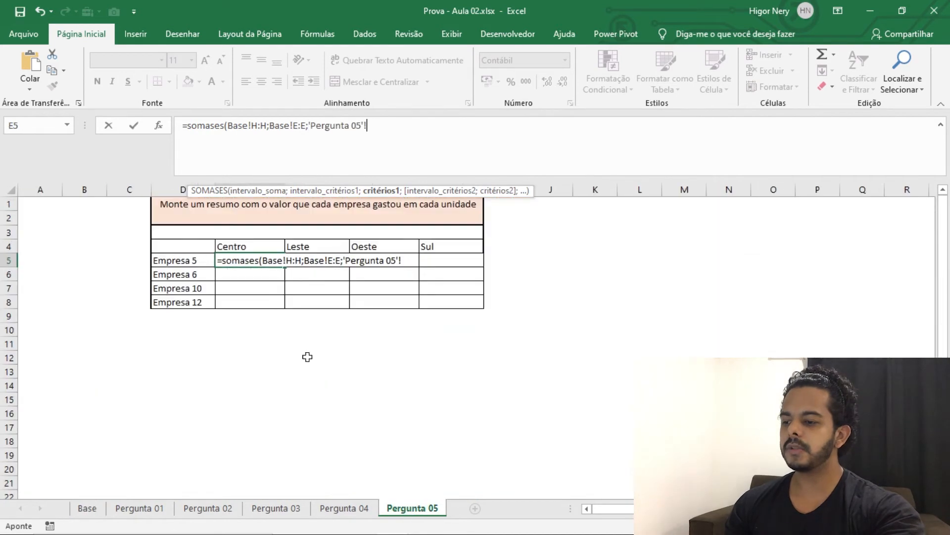
{"action": "left_click", "coordinate": [198, 261]}
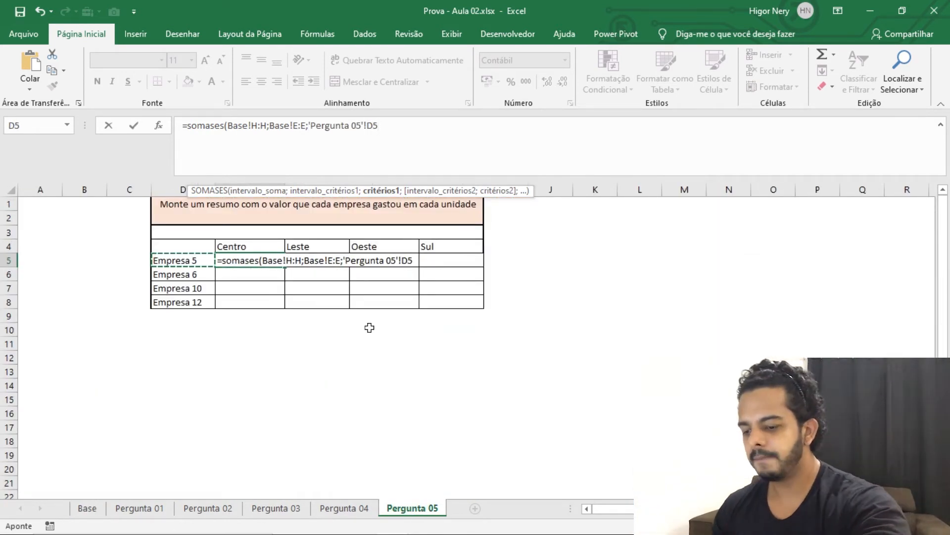
{"action": "type", "text": ";"}
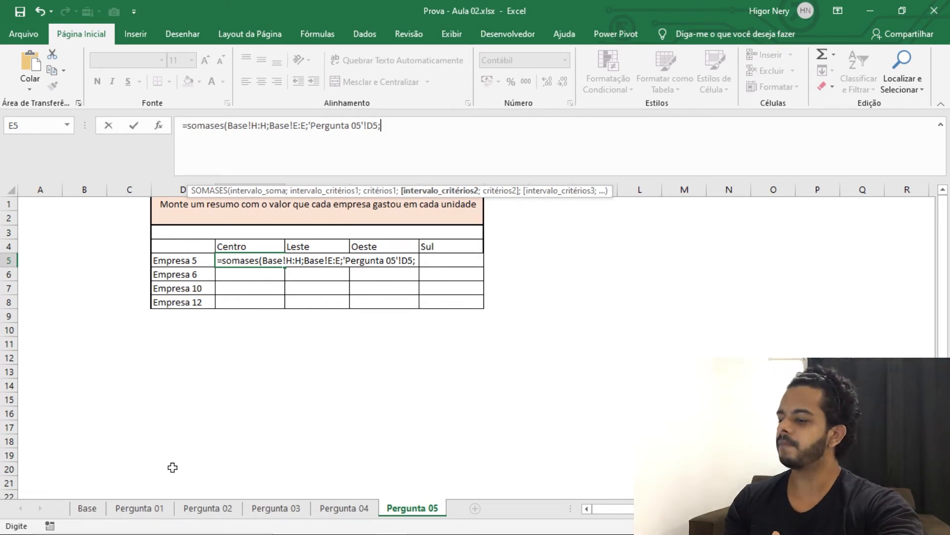
- Add the Base sheet's Unidade column, G:G, with Centro in Pergunta 05's E4 as the second criterion, and complete the formula
{"action": "left_click", "coordinate": [86, 510]}
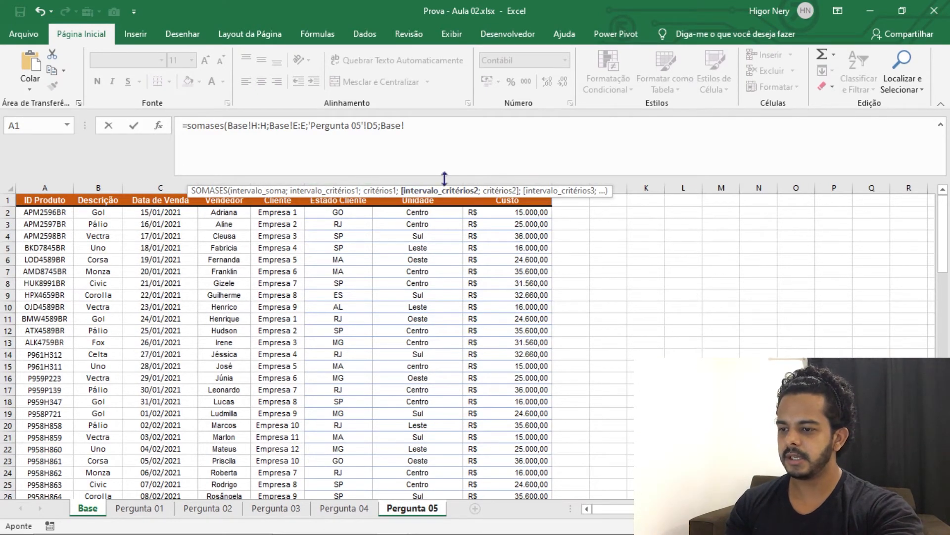
{"action": "left_click", "coordinate": [428, 183]}
{"action": "type", "text": ";"}
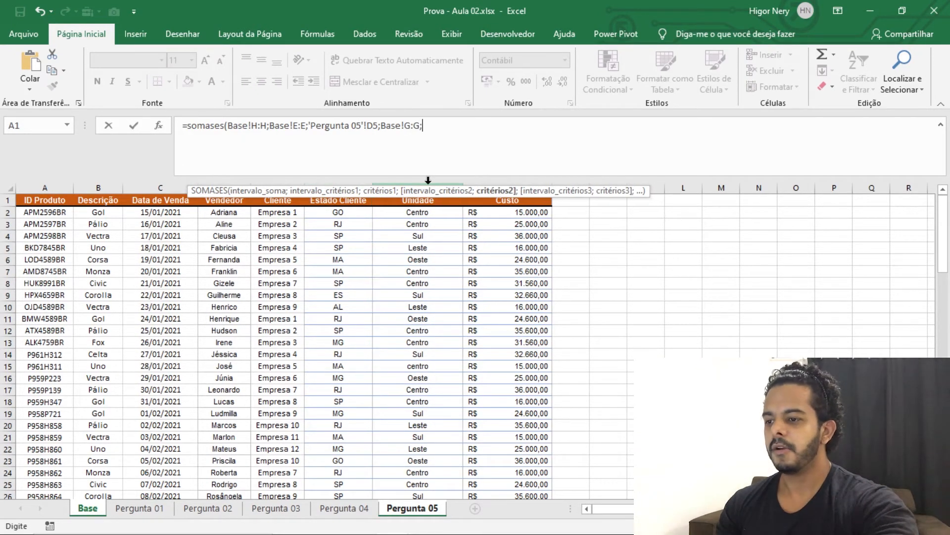
{"action": "left_click", "coordinate": [403, 509]}
{"action": "left_click", "coordinate": [267, 243]}
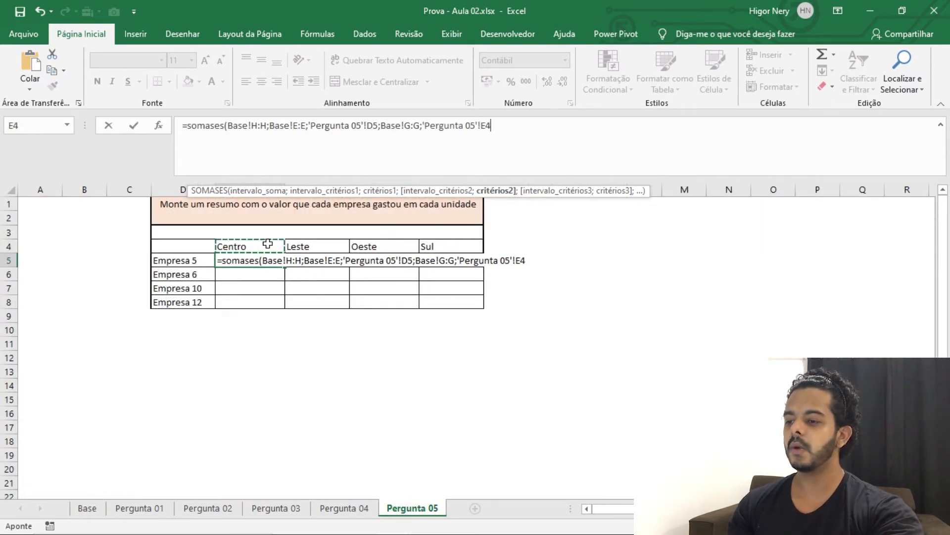
{"action": "type", "text": ")"}
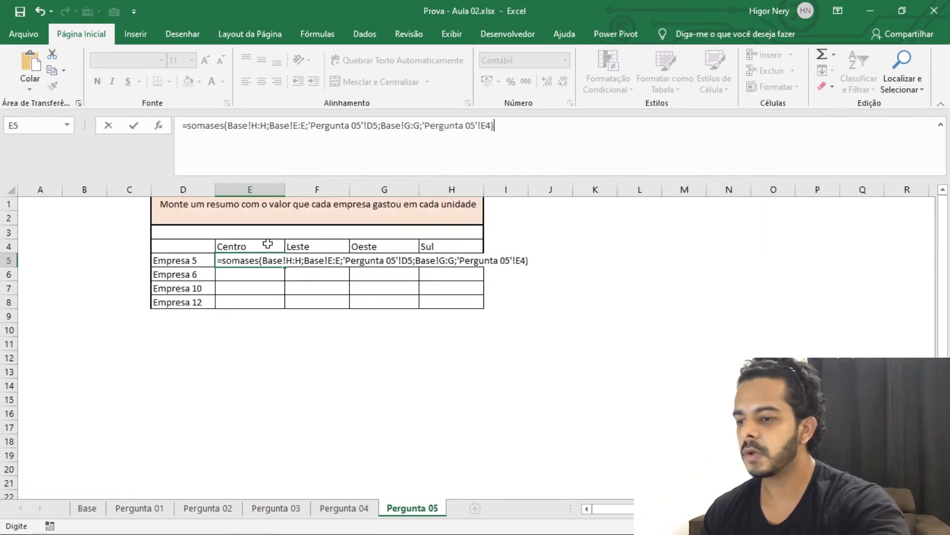
{"action": "key", "text": "Return"}
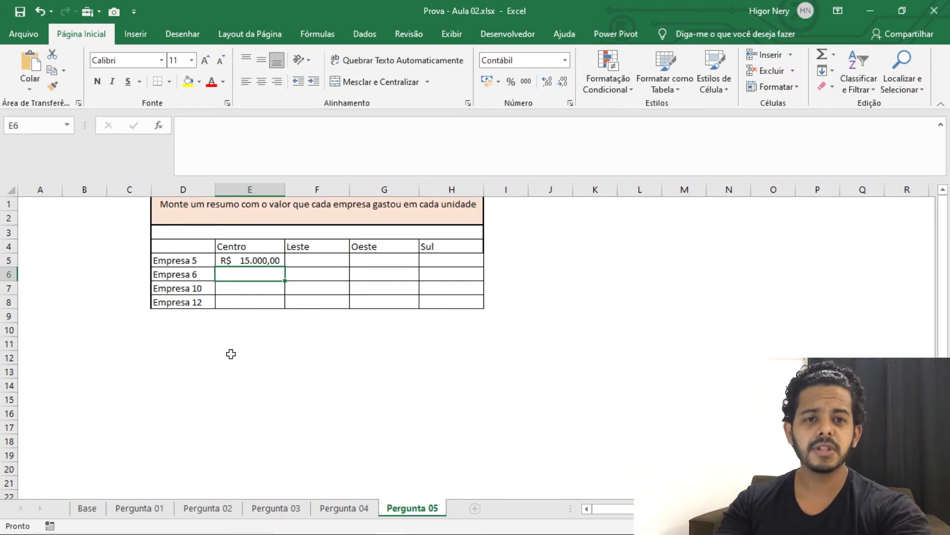
- Review the SOMASES formula in E5 against its criteria cells, Empresa 5 in D5 and Centro in E4
{"action": "left_click", "coordinate": [254, 261]}
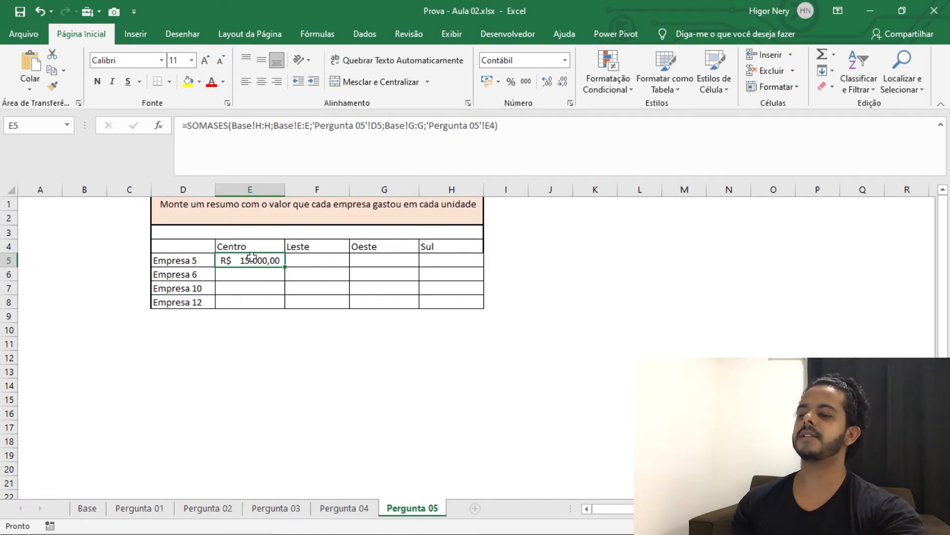
{"action": "left_click", "coordinate": [204, 264]}
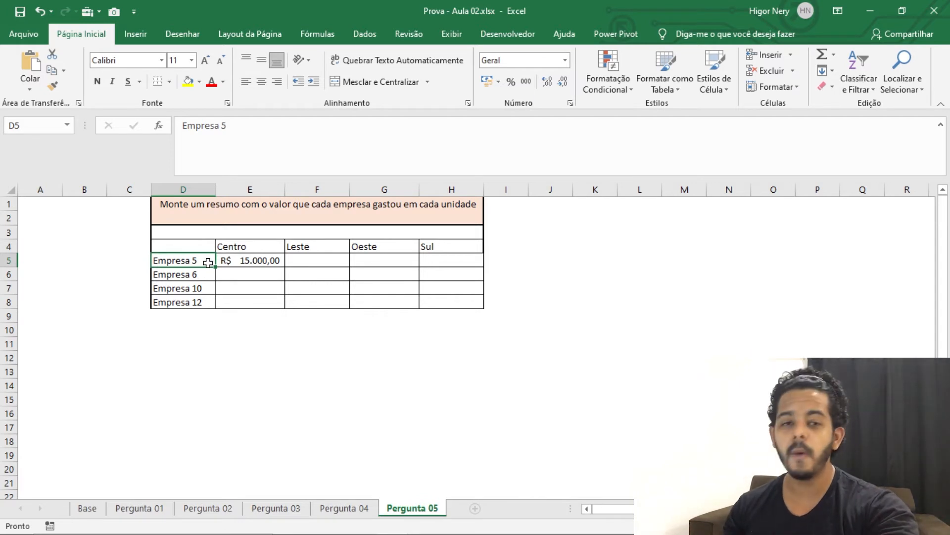
{"action": "left_click", "coordinate": [236, 263]}
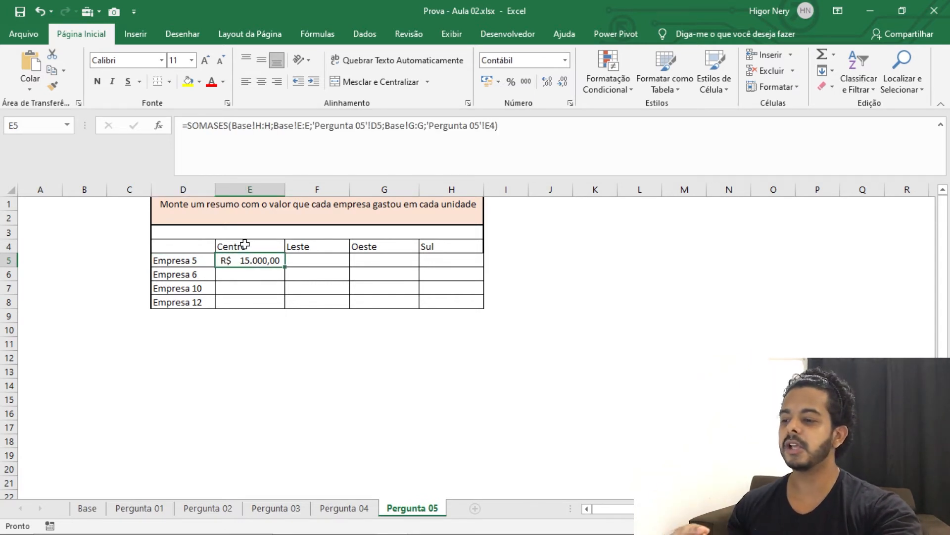
{"action": "left_click", "coordinate": [244, 246]}
{"action": "left_click", "coordinate": [230, 267]}
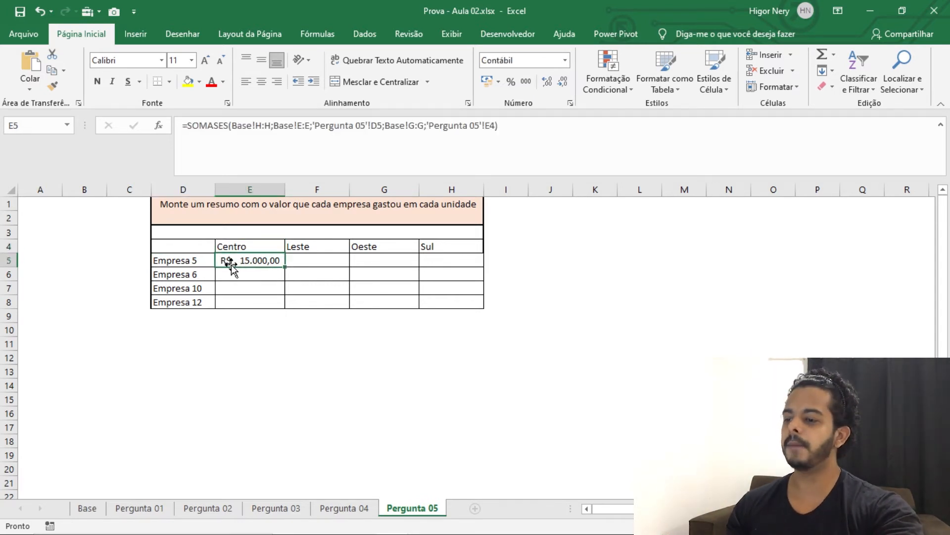
{"action": "left_click", "coordinate": [259, 126]}
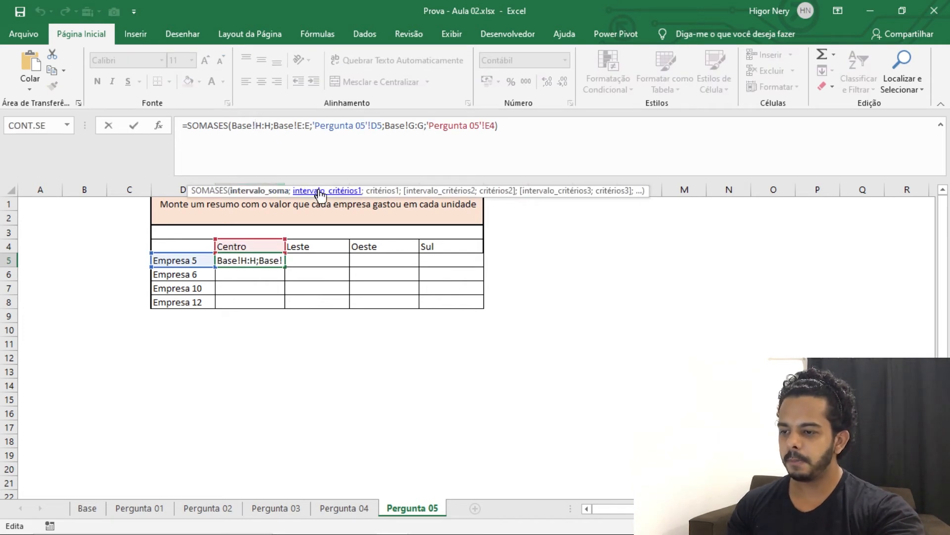
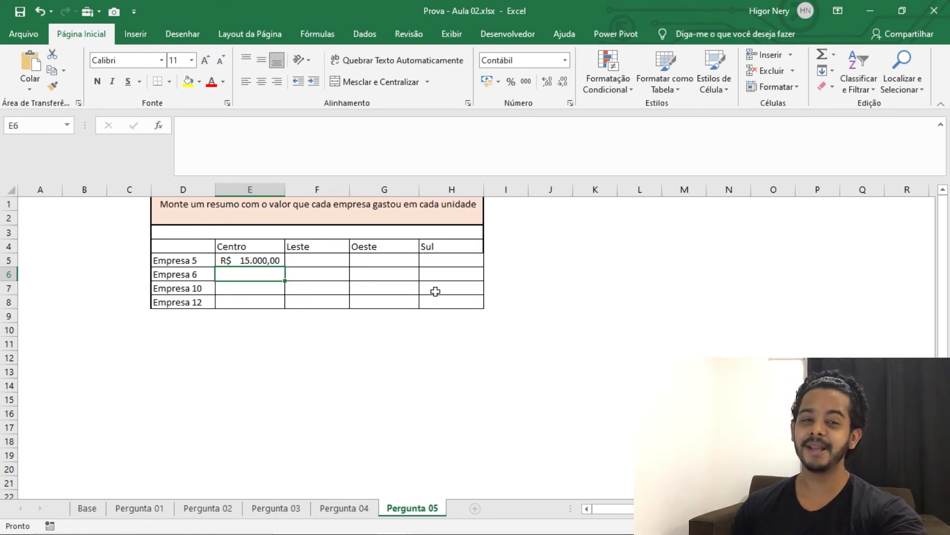
- Fill the SOMASES formula from E5 down the Centro column to E8
{"action": "left_click", "coordinate": [278, 262]}
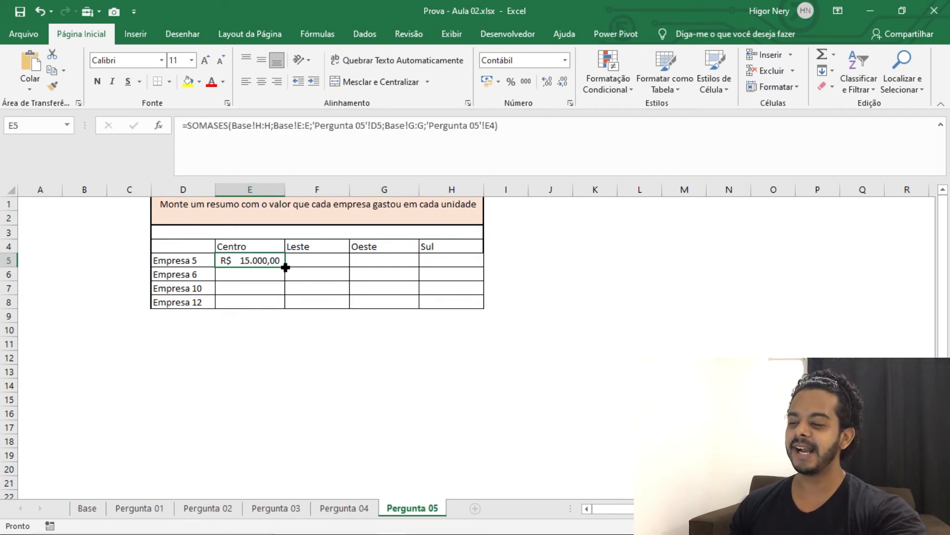
{"action": "left_click_drag", "start_coordinate": [285, 267], "coordinate": [285, 304]}
{"action": "left_click", "coordinate": [244, 344]}
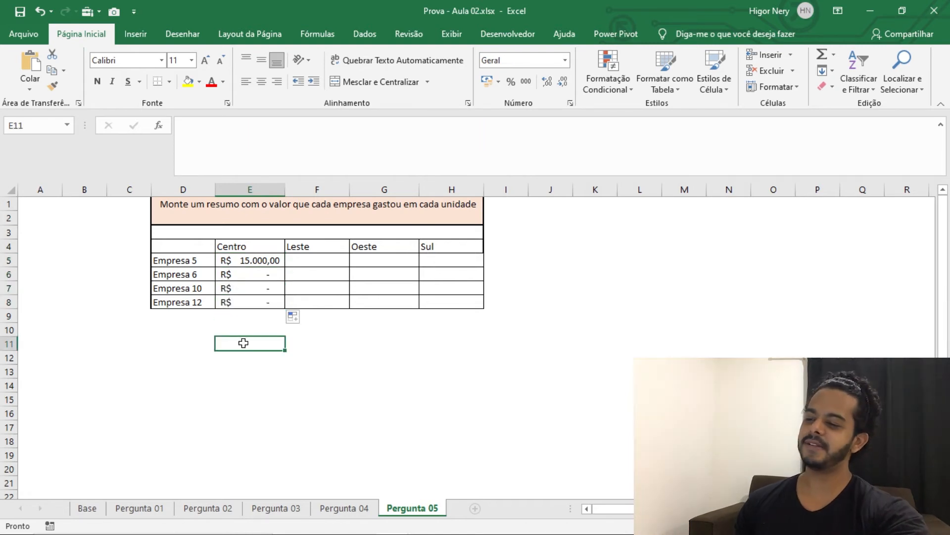
- Inspect which cells the copied SOMASES formula in E6 refers to, leaving the formula as it is
{"action": "left_click", "coordinate": [268, 277]}
{"action": "double_click", "coordinate": [267, 276]}
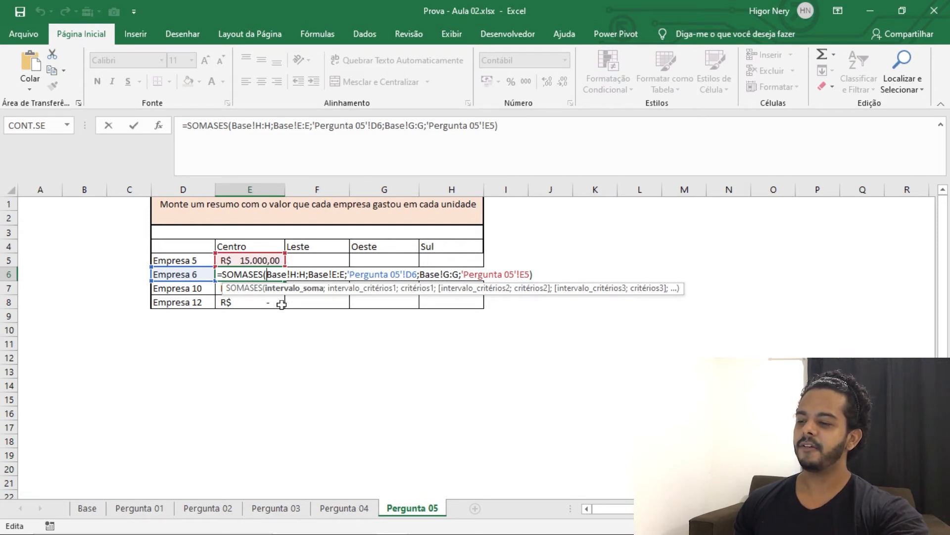
{"action": "key", "text": "Return"}
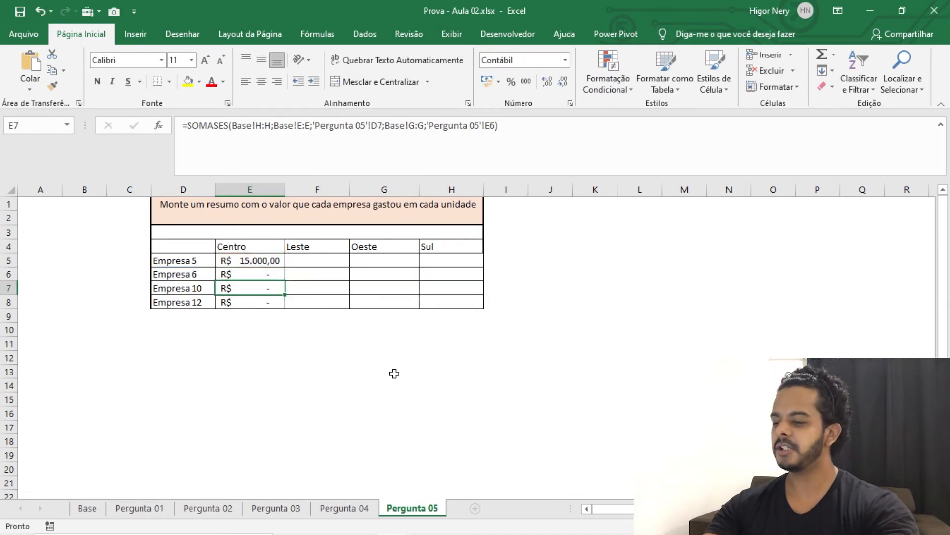
- Inspect the references in the copied SOMASES formulas in E8, E7 and E6, comparing them with the original in E5
{"action": "double_click", "coordinate": [248, 302]}
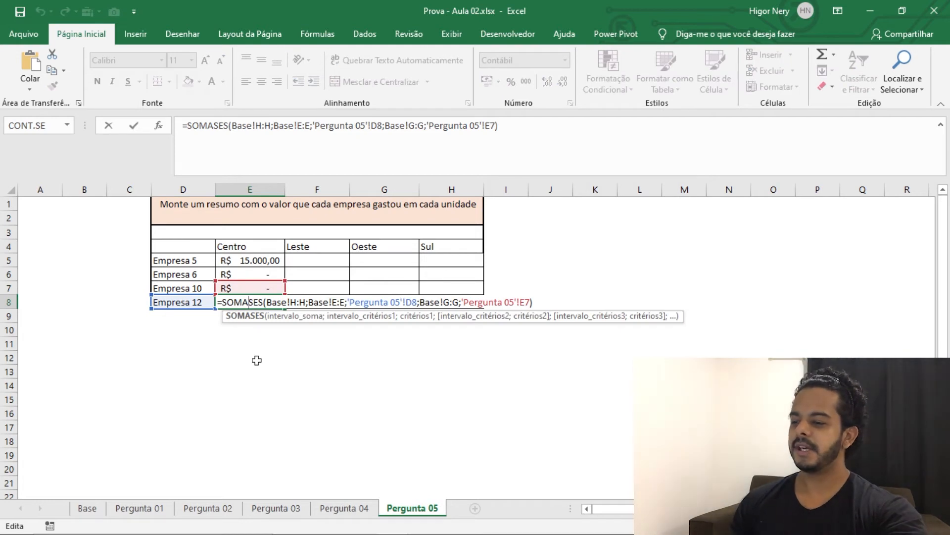
{"action": "key", "text": "Return"}
{"action": "left_click", "coordinate": [265, 288]}
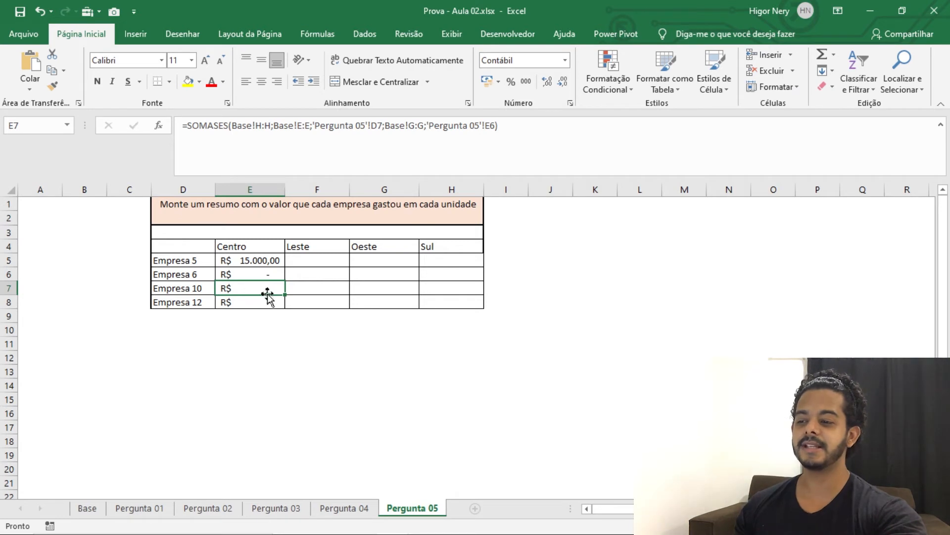
{"action": "left_click", "coordinate": [277, 299]}
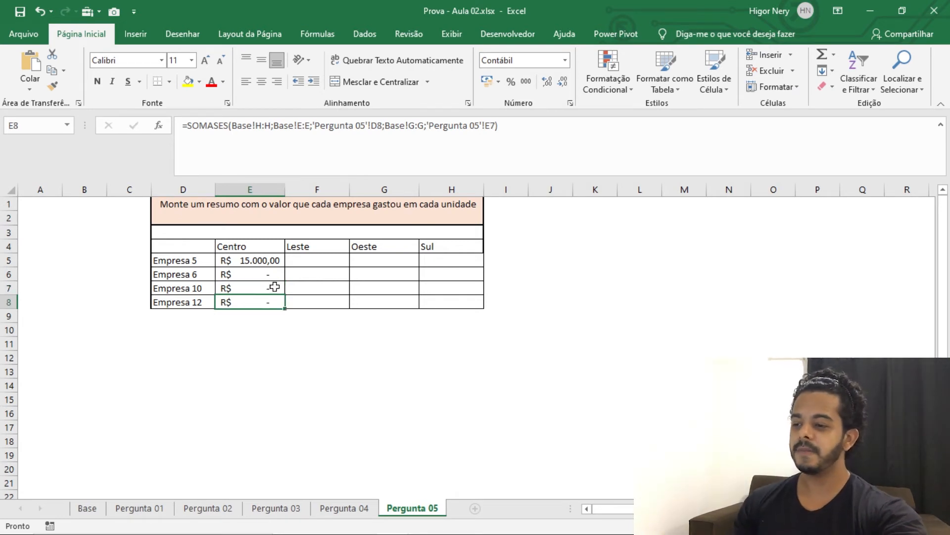
{"action": "left_click", "coordinate": [271, 276]}
{"action": "left_click", "coordinate": [255, 254]}
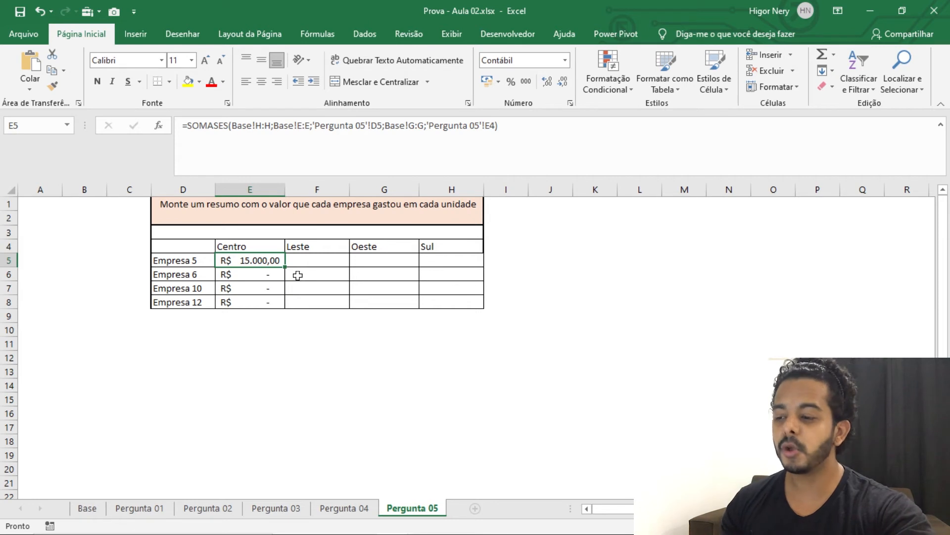
- Fill the SOMASES formula from E5 down to E8 and across the Empresa 5 row to H5
{"action": "left_click_drag", "start_coordinate": [284, 266], "coordinate": [282, 308]}
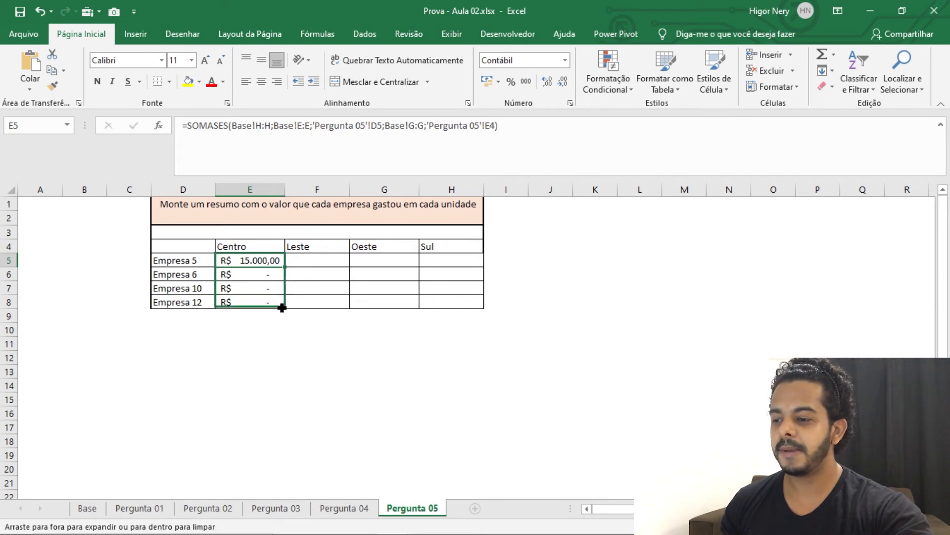
{"action": "left_click", "coordinate": [267, 259]}
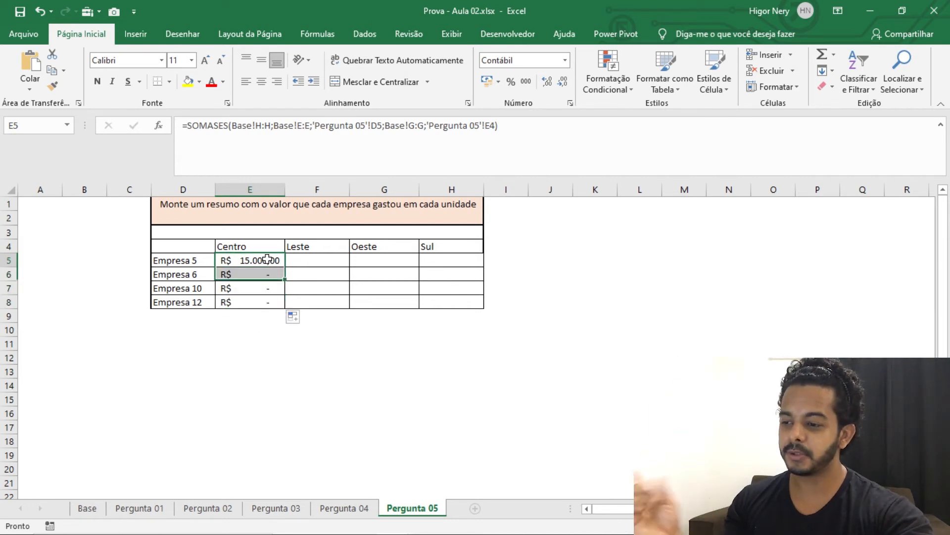
{"action": "left_click_drag", "start_coordinate": [287, 267], "coordinate": [483, 269]}
- Inspect which ranges and criteria cells the copied formulas in F5 and G5 use, leaving both formulas as they are
{"action": "double_click", "coordinate": [336, 262]}
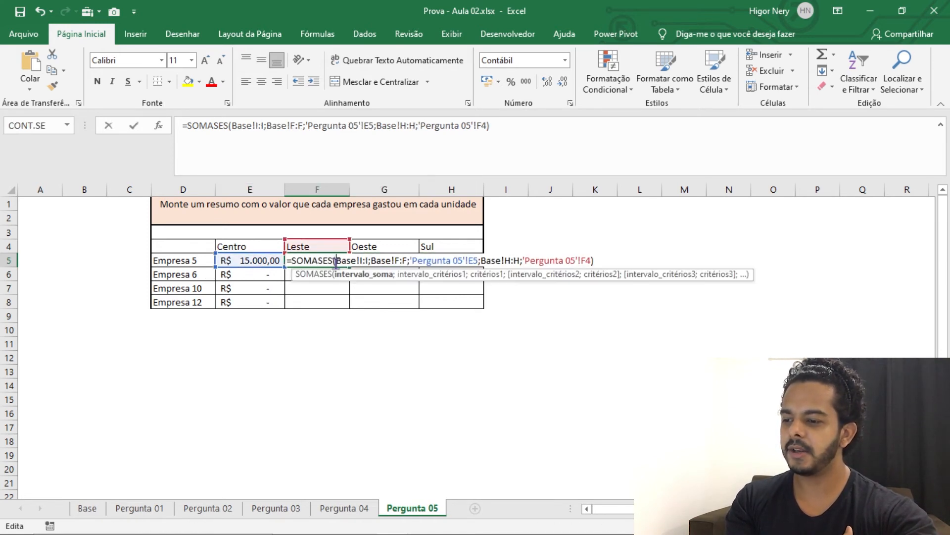
{"action": "left_click", "coordinate": [385, 310]}
{"action": "key", "text": "Escape"}
{"action": "double_click", "coordinate": [392, 260]}
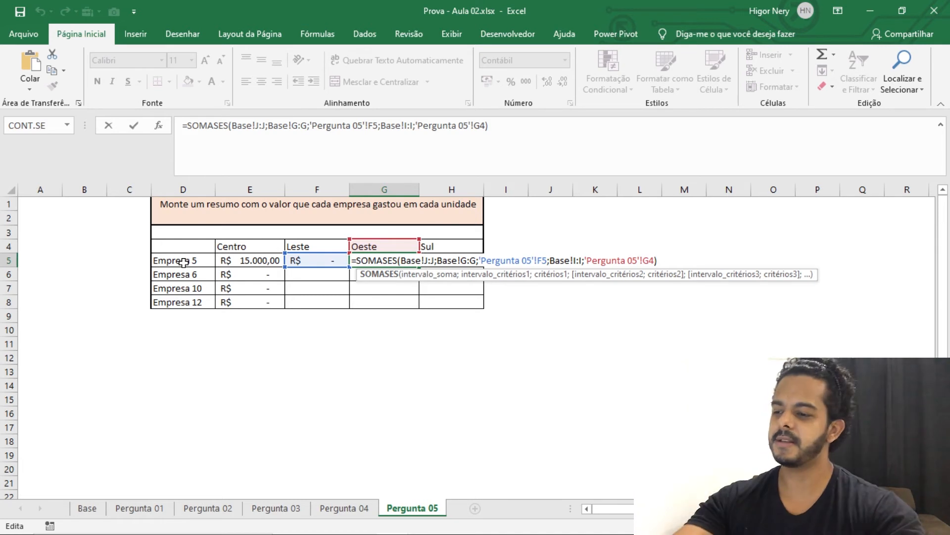
{"action": "key", "text": "Escape"}
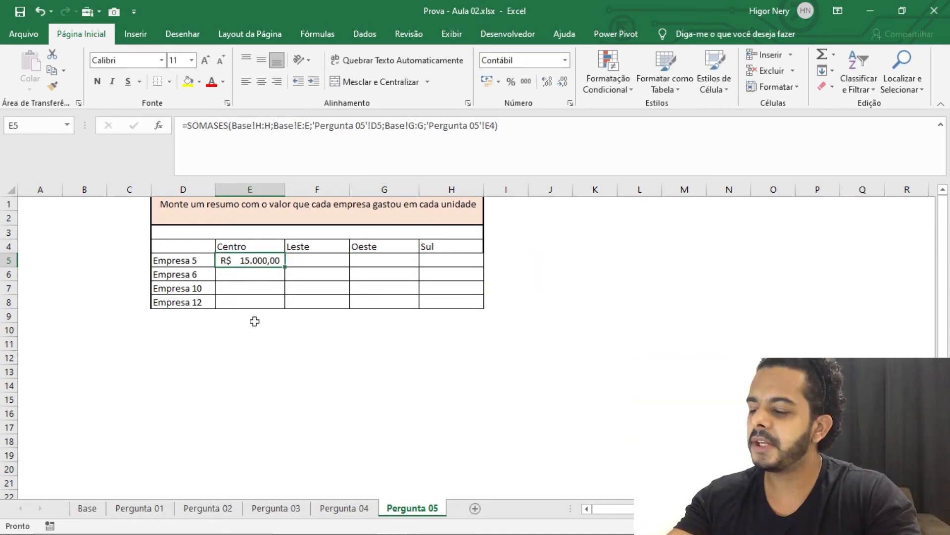
- Review the sum range and first criteria range in E5's SOMASES formula, keeping the formula as it is
{"action": "key", "text": "F2"}
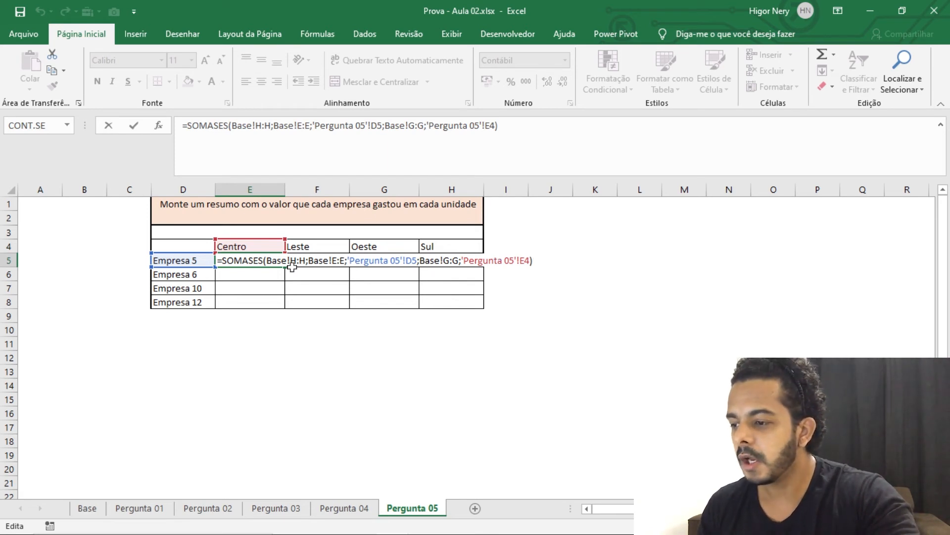
{"action": "key", "text": "ctrl+Return"}
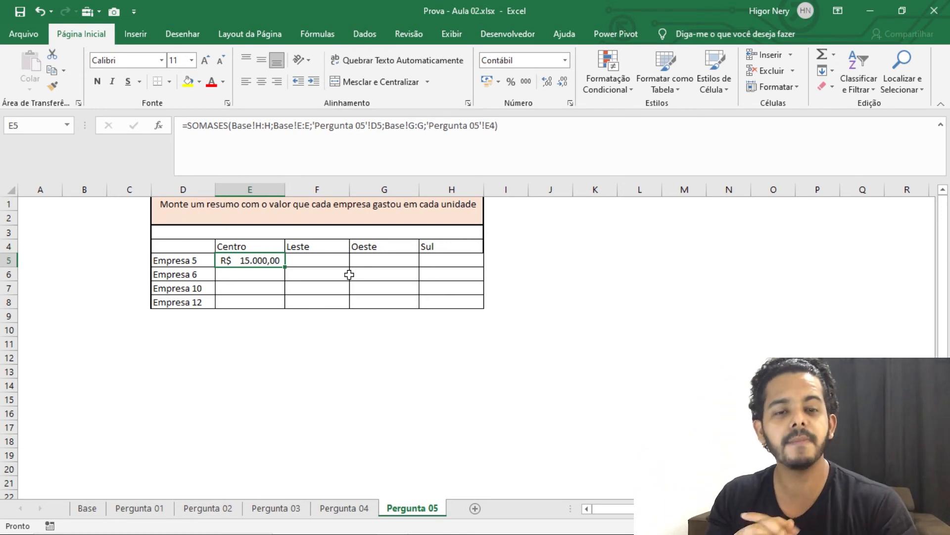
{"action": "double_click", "coordinate": [257, 265]}
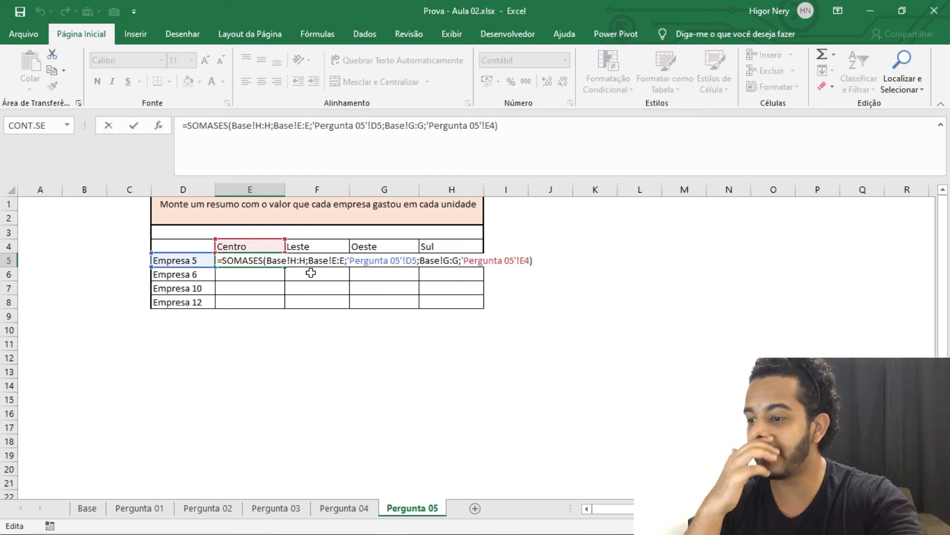
{"action": "key", "text": "Left"}
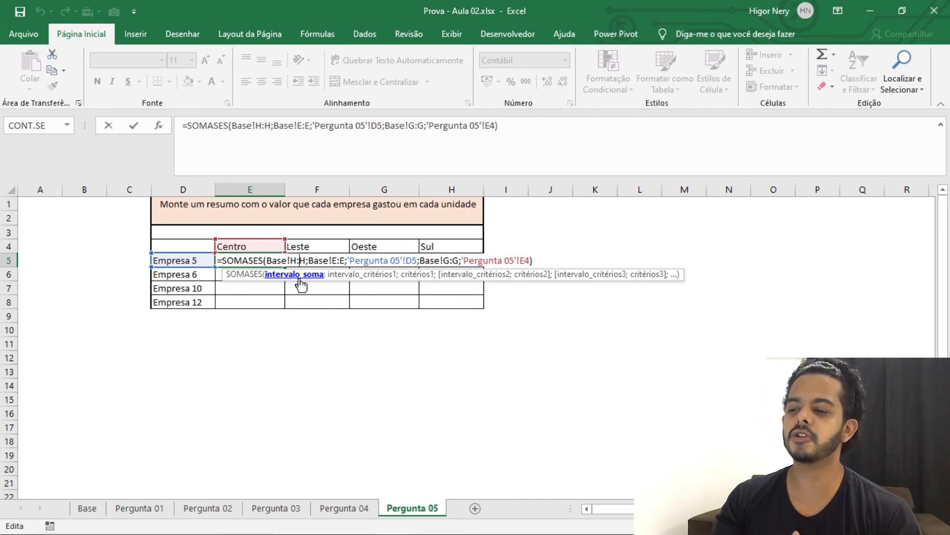
{"action": "left_click", "coordinate": [344, 260]}
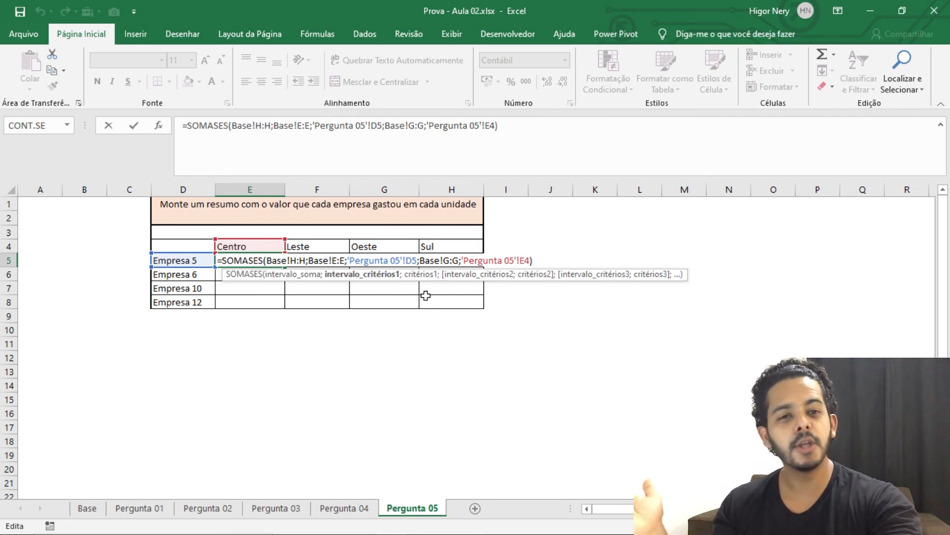
{"action": "key", "text": "ctrl+Return"}
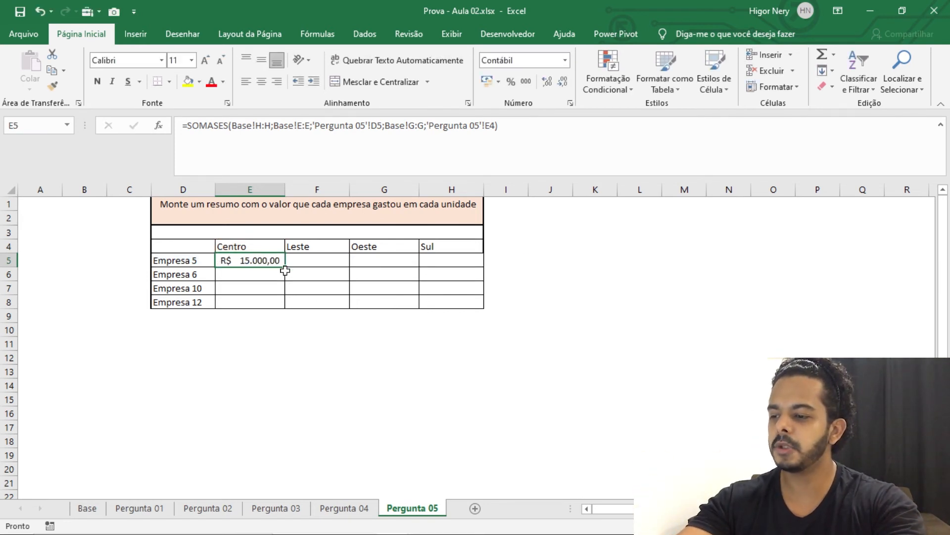
- Fill the SOMASES formula from E5 across to H5 and examine the sum and criteria ranges in the Leste copy, F5
{"action": "left_click_drag", "start_coordinate": [287, 270], "coordinate": [477, 267]}
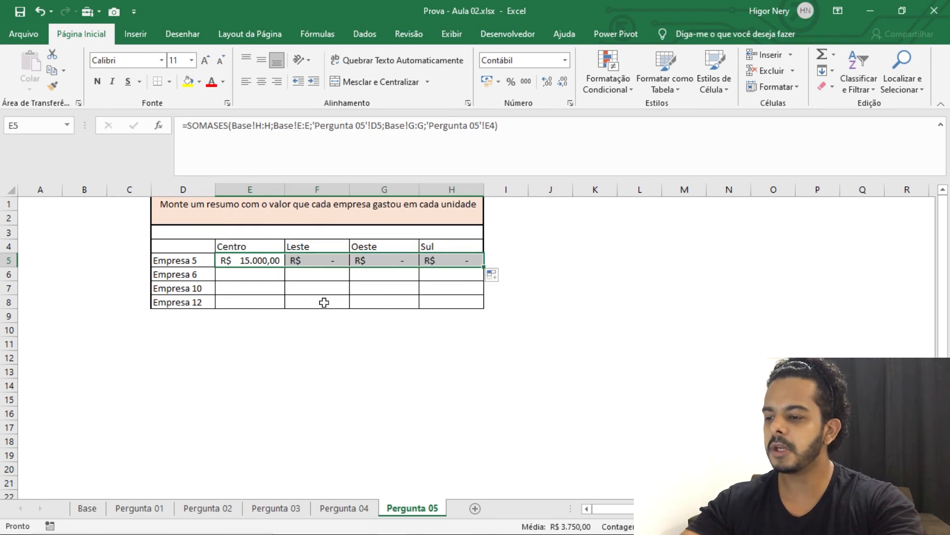
{"action": "left_click", "coordinate": [323, 261]}
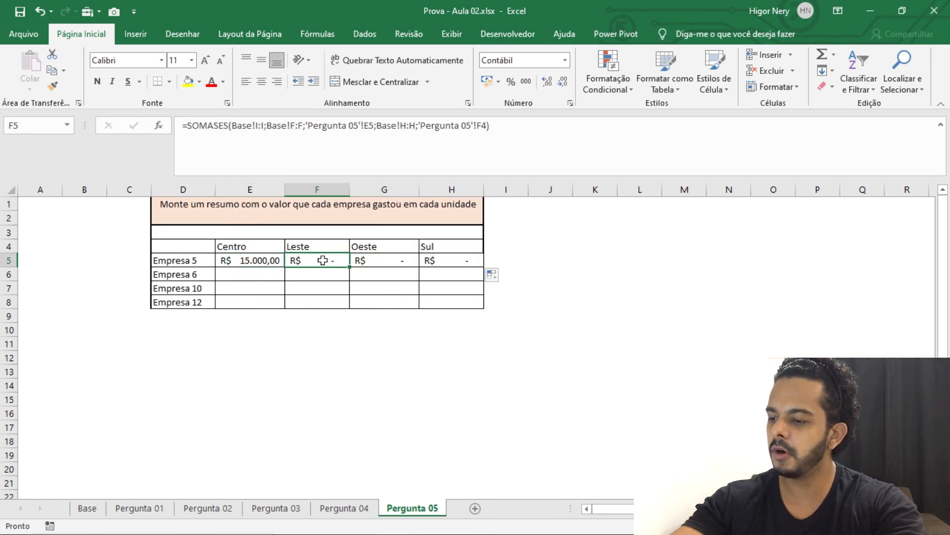
{"action": "type", "text": "2"}
{"action": "key", "text": "Escape"}
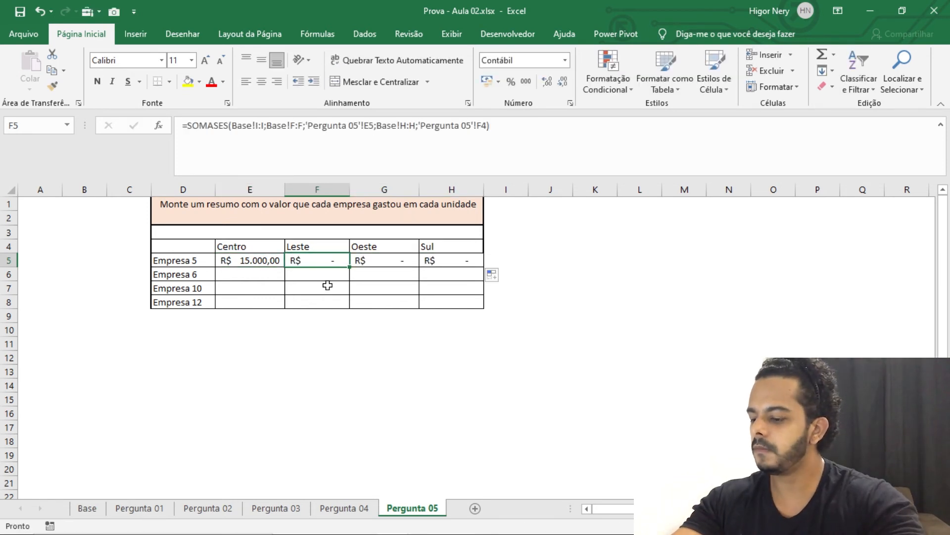
{"action": "key", "text": "F2"}
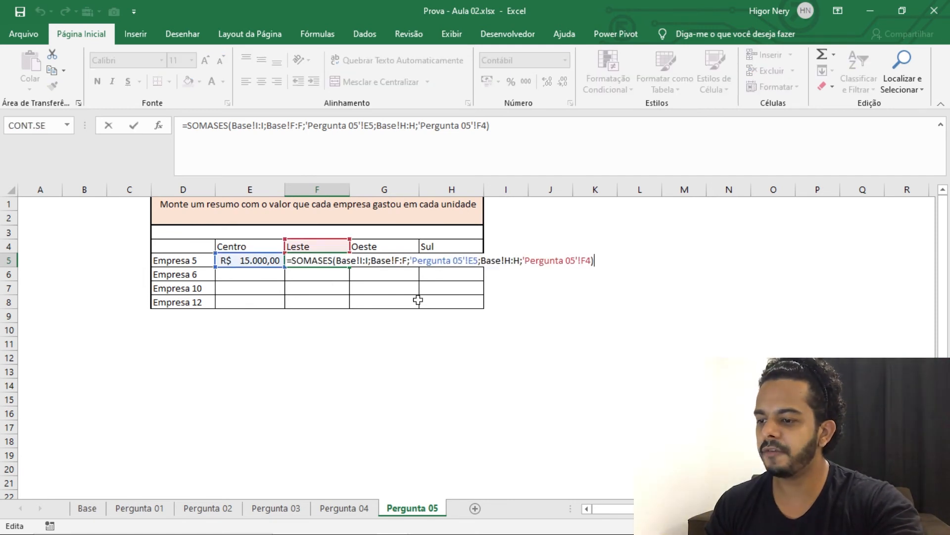
{"action": "left_click", "coordinate": [396, 261]}
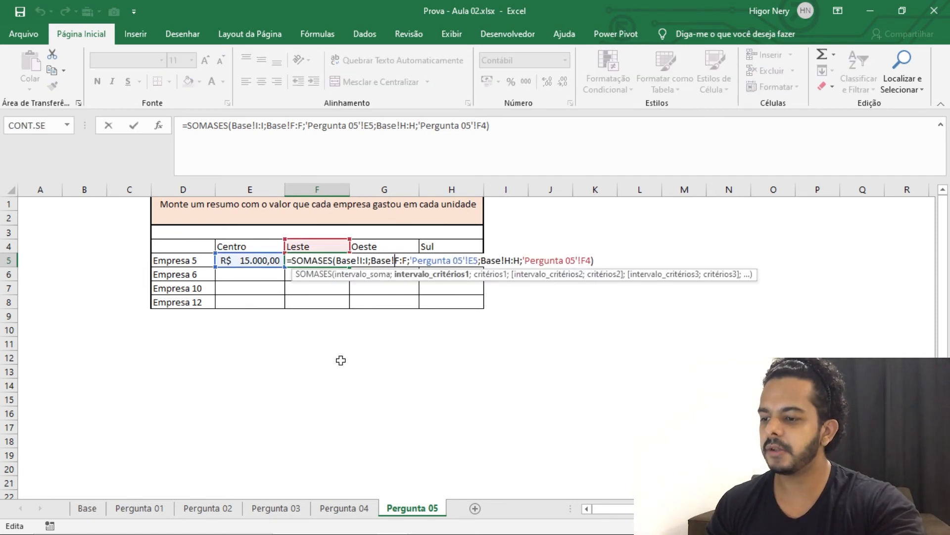
{"action": "left_click", "coordinate": [357, 260]}
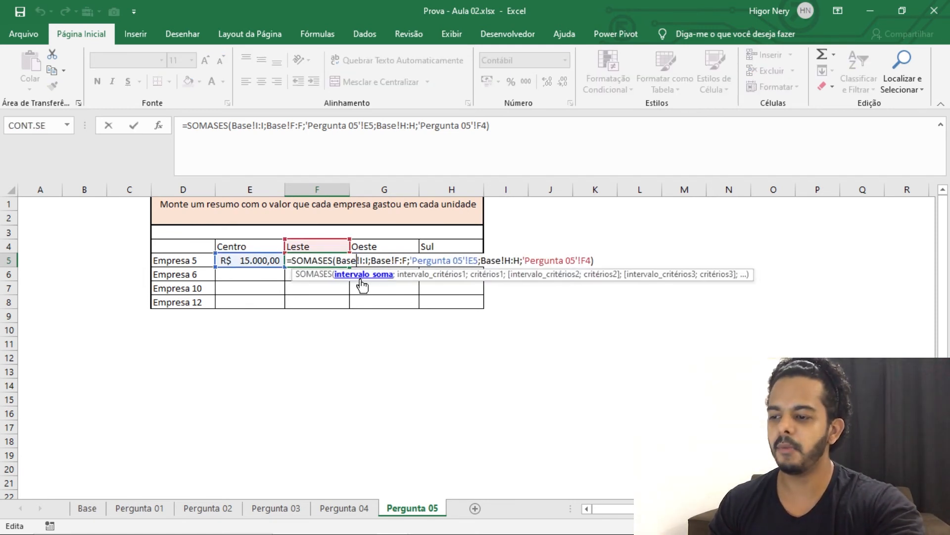
{"action": "left_click", "coordinate": [399, 260]}
{"action": "left_click", "coordinate": [510, 261]}
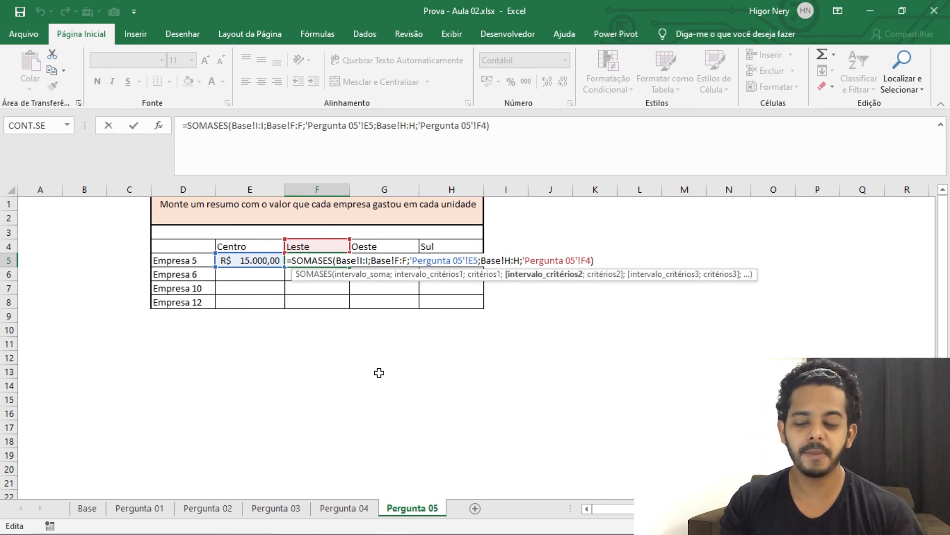
{"action": "key", "text": "Escape"}
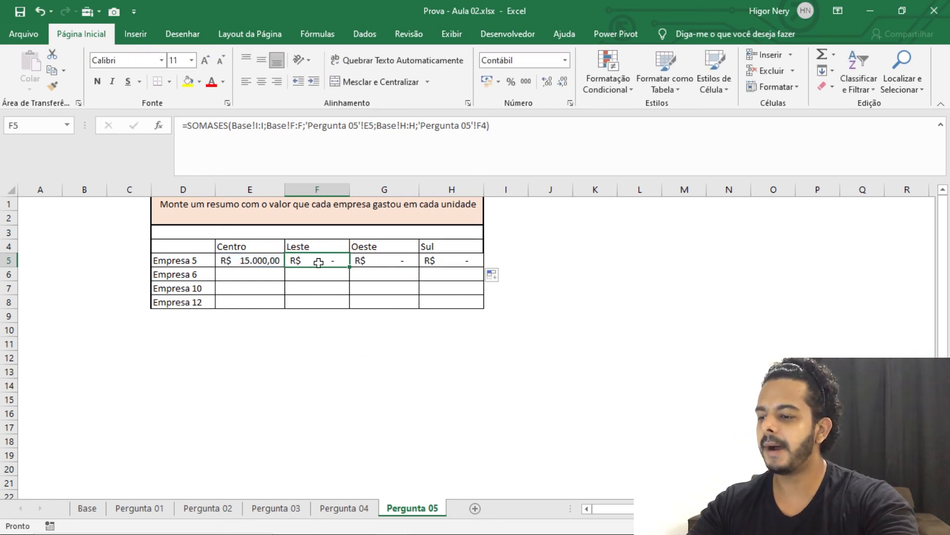
- Make the sum range in E5's SOMASES formula absolute as Base!$H:$H
{"action": "left_click", "coordinate": [264, 260]}
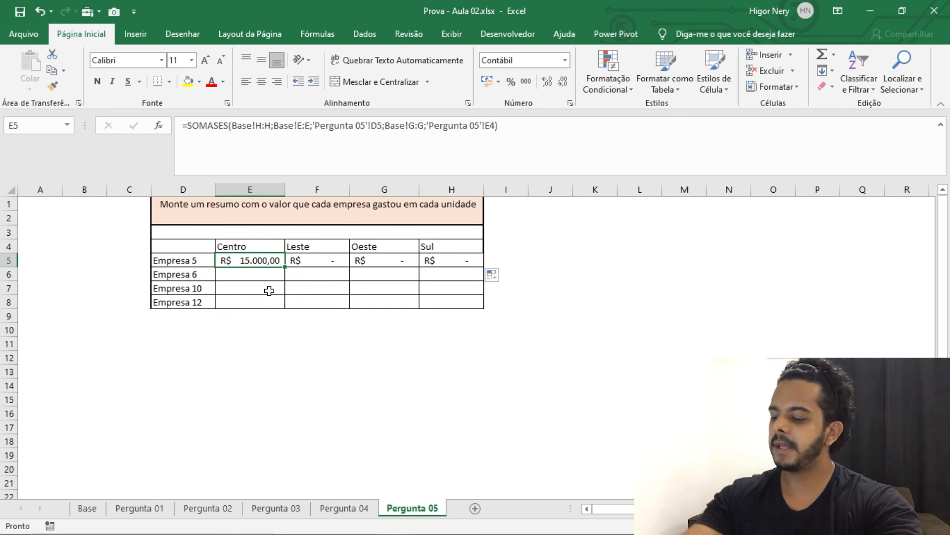
{"action": "key", "text": "F2"}
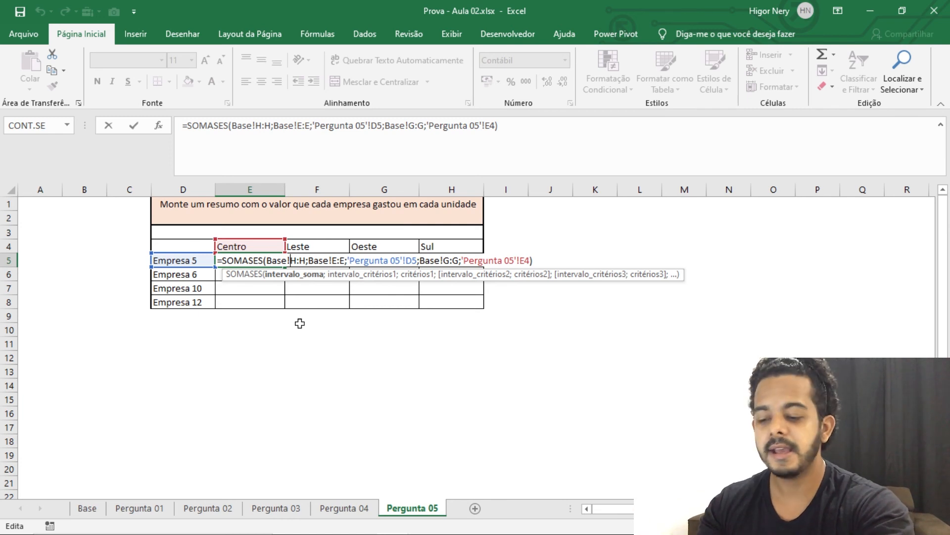
{"action": "type", "text": "$H:"}
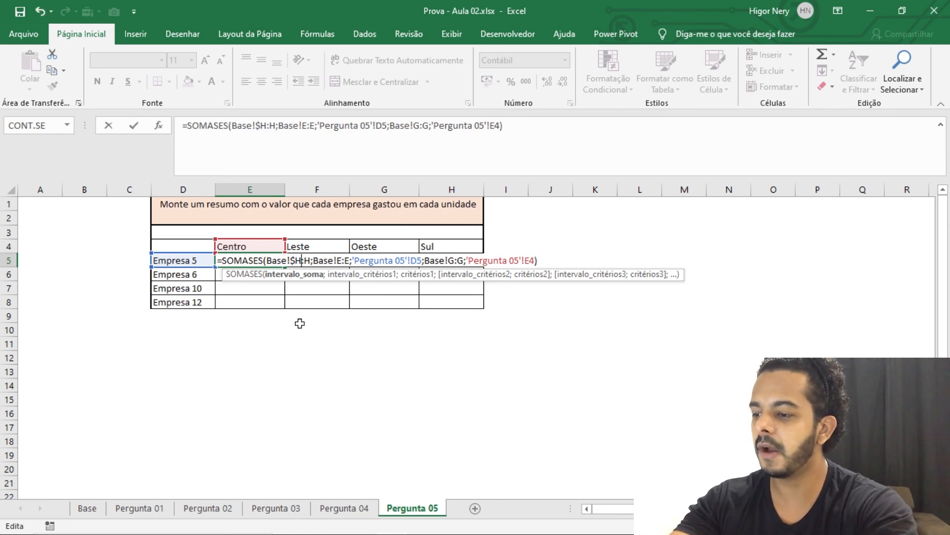
{"action": "type", "text": "$"}
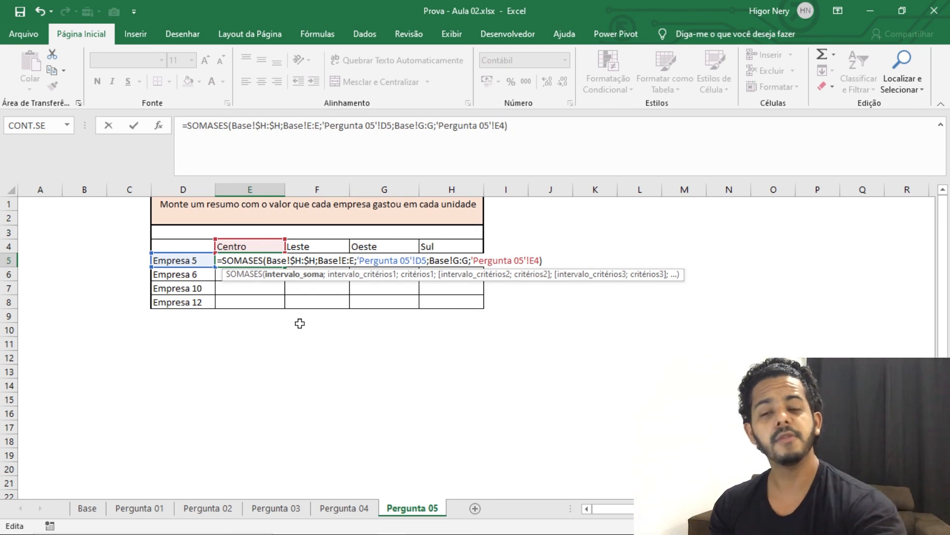
- Make the first criteria range in E5's formula absolute as Base!$E:$E
{"action": "key", "text": "Right"}
{"action": "key", "text": "Right"}
{"action": "key", "text": "Right"}
{"action": "key", "text": "Right"}
{"action": "key", "text": "Right"}
{"action": "key", "text": "Right"}
{"action": "key", "text": "Right"}
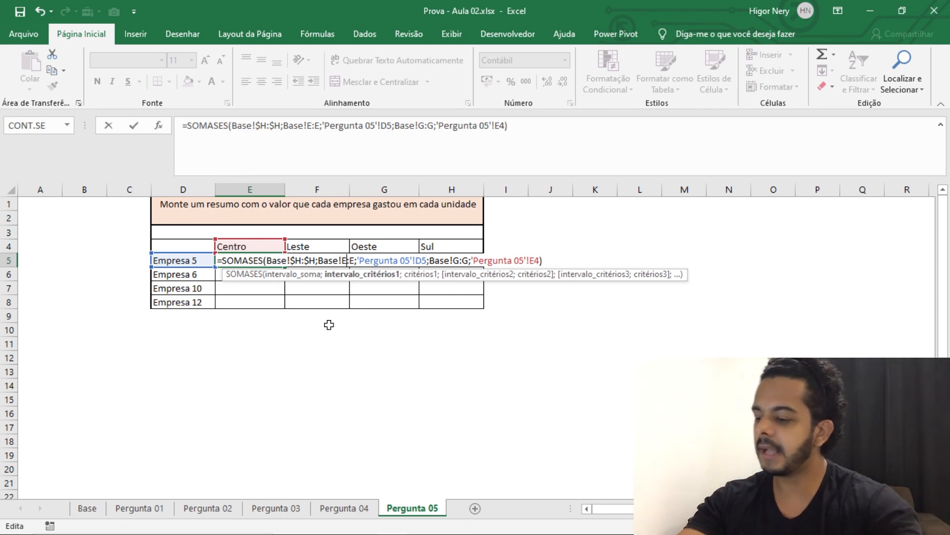
{"action": "key", "text": "F4"}
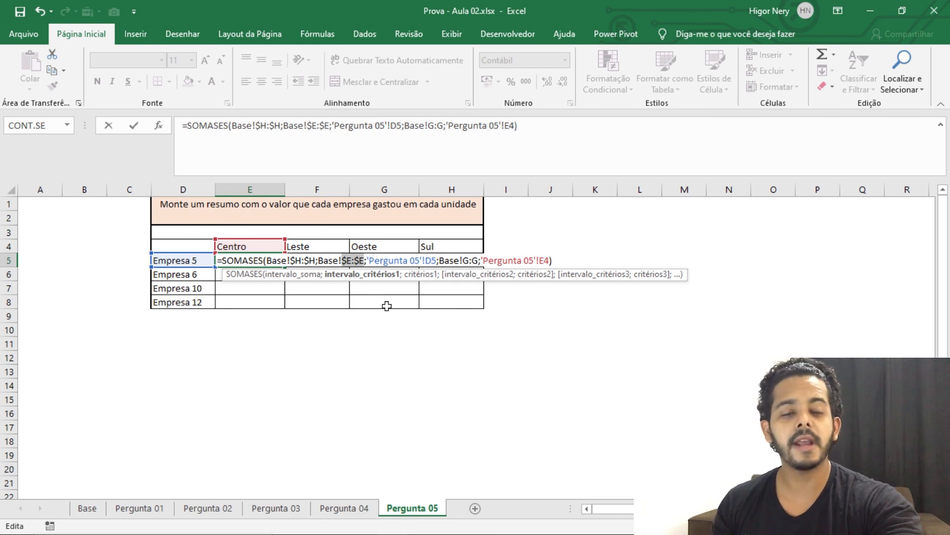
- Make the second criteria range in E5's formula absolute as Base!$G:$G
{"action": "left_click", "coordinate": [460, 261]}
{"action": "left_click", "coordinate": [468, 261]}
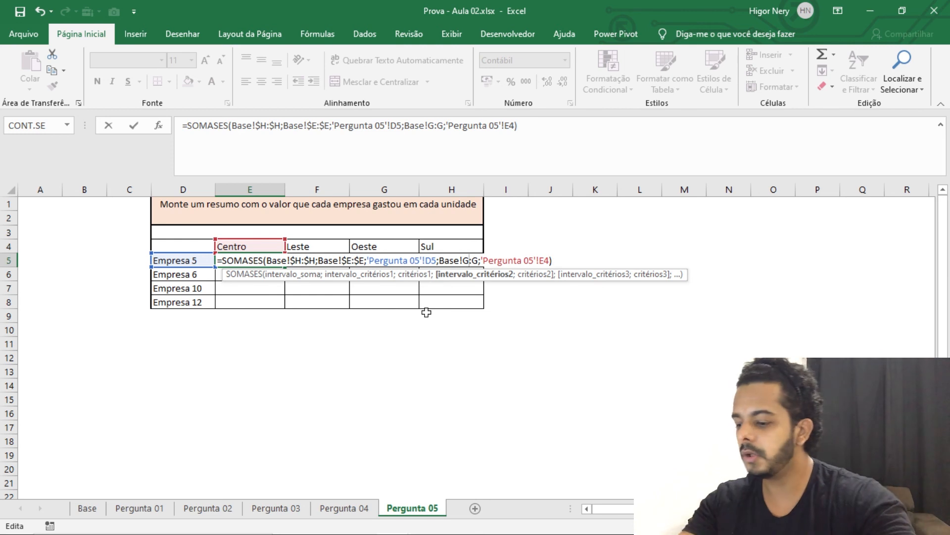
{"action": "key", "text": "F4"}
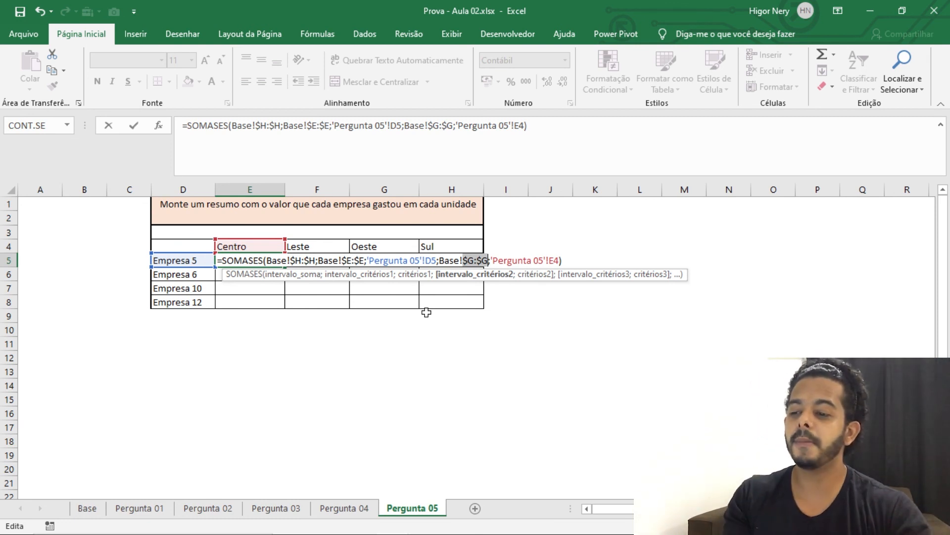
- Lock column D in the company criterion as $D5 and row 4 in the unit criterion as E$4 in E5's SOMASES formula
{"action": "left_click", "coordinate": [446, 262]}
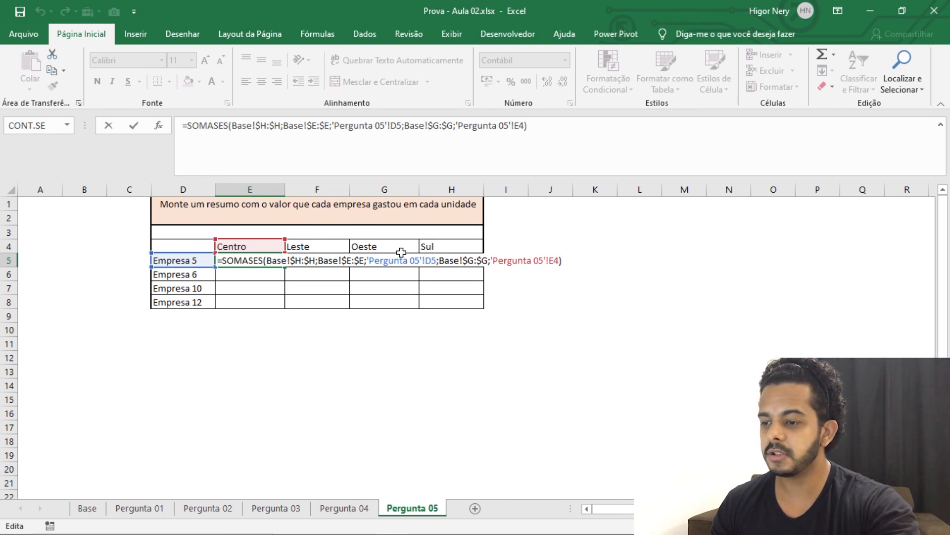
{"action": "left_click", "coordinate": [426, 260]}
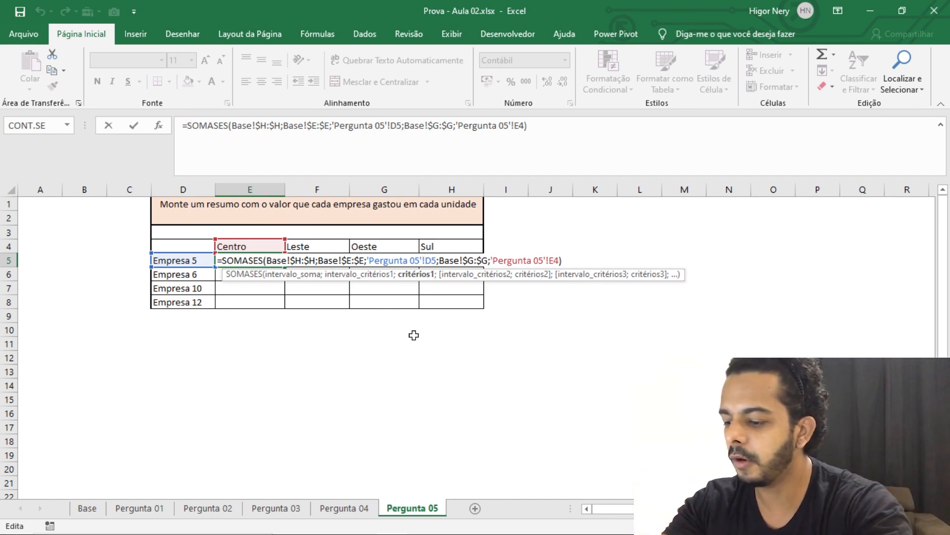
{"action": "type", "text": "$"}
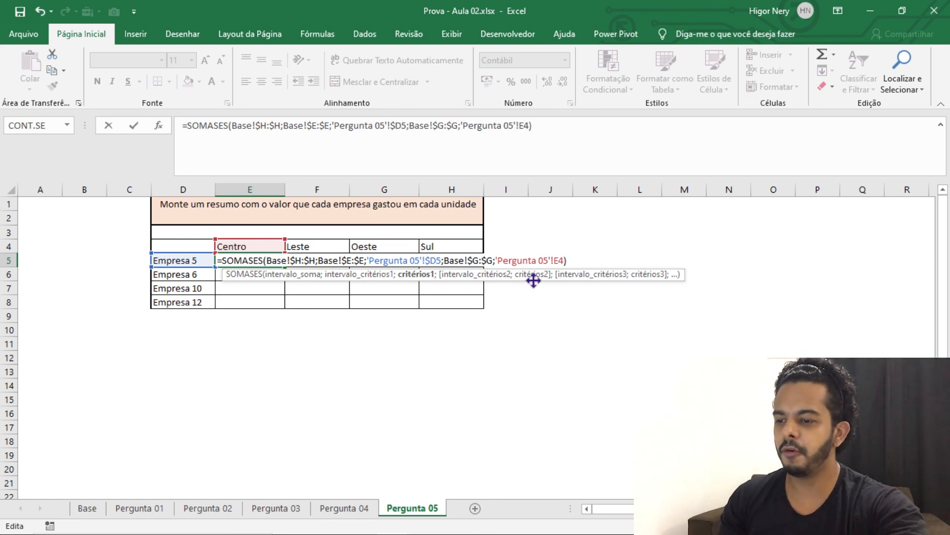
{"action": "left_click", "coordinate": [559, 260]}
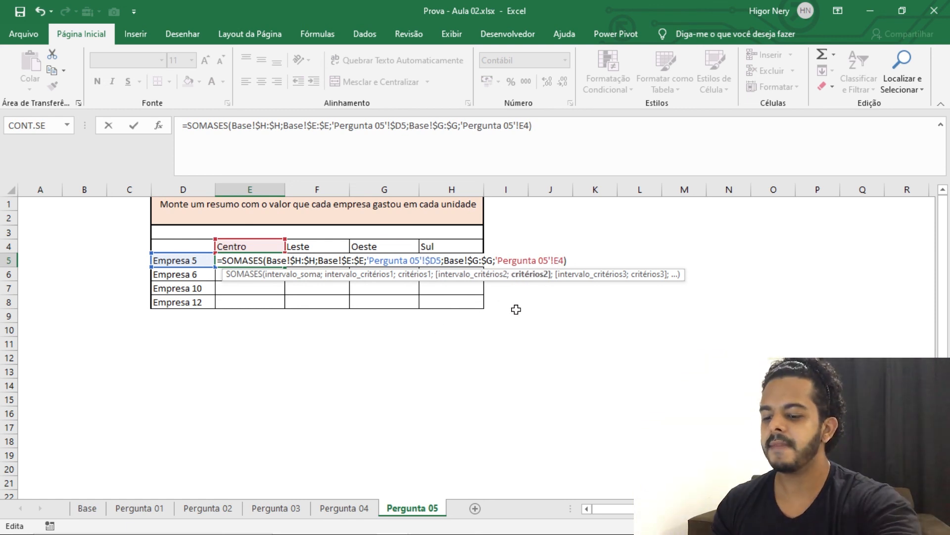
{"action": "type", "text": "$"}
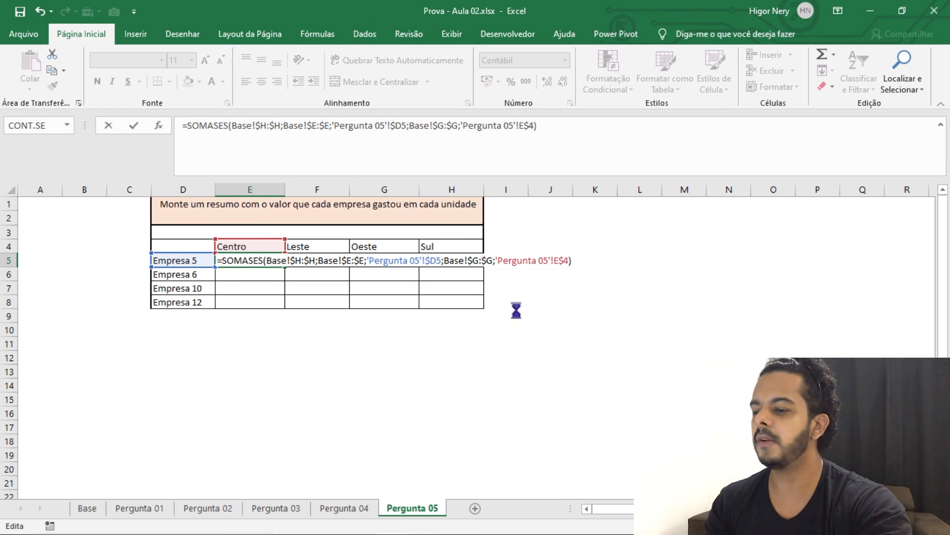
{"action": "key", "text": "Return"}
- Fill the SOMASES formula from E5 down to E8 and across the Empresa 10 row to H7
{"action": "left_click", "coordinate": [277, 264]}
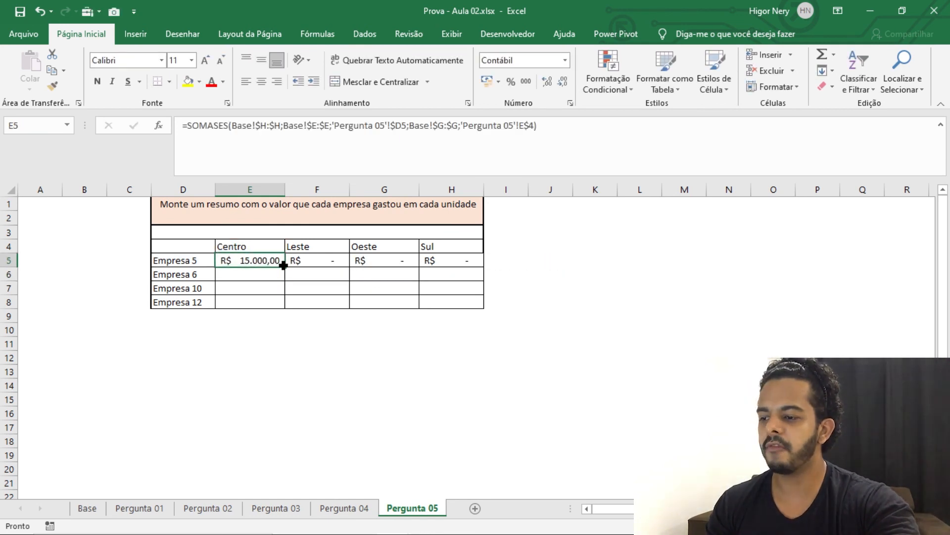
{"action": "left_click_drag", "start_coordinate": [285, 267], "coordinate": [474, 291]}
{"action": "left_click", "coordinate": [271, 289]}
{"action": "left_click", "coordinate": [287, 265]}
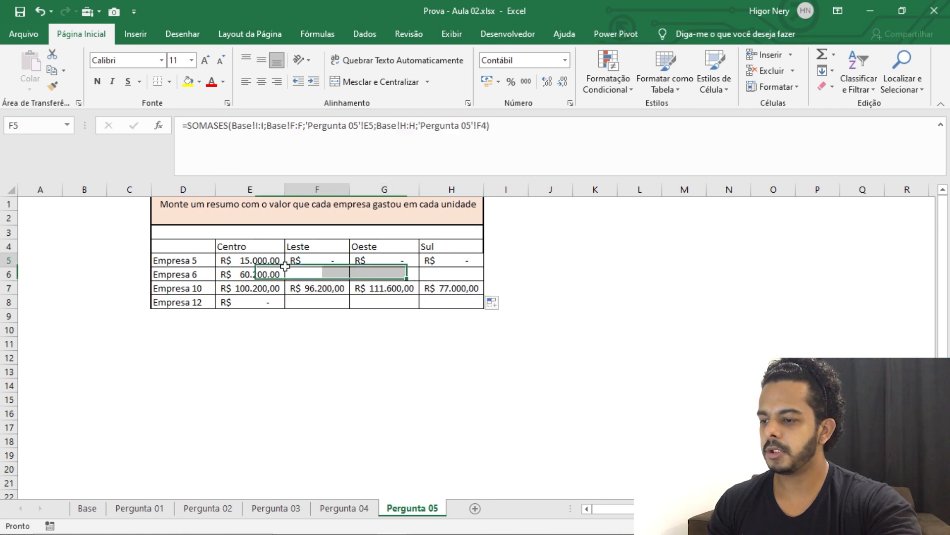
{"action": "left_click", "coordinate": [280, 274]}
{"action": "left_click", "coordinate": [288, 280]}
{"action": "left_click", "coordinate": [277, 273]}
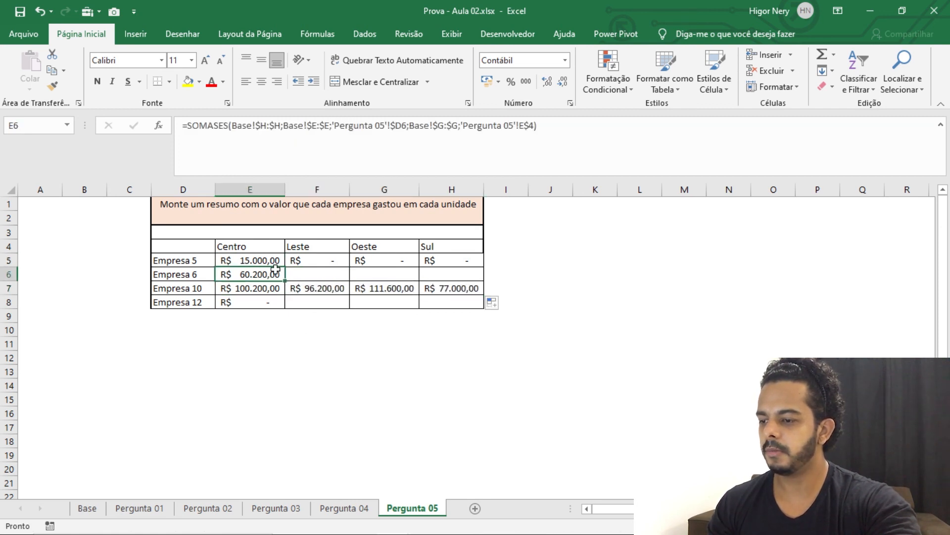
- Fill the Centro formulas of Empresa 5 and Empresa 6 across to the Sul column, through H5 and H6
{"action": "left_click", "coordinate": [275, 261]}
{"action": "left_click_drag", "start_coordinate": [284, 266], "coordinate": [468, 273]}
{"action": "left_click", "coordinate": [278, 273]}
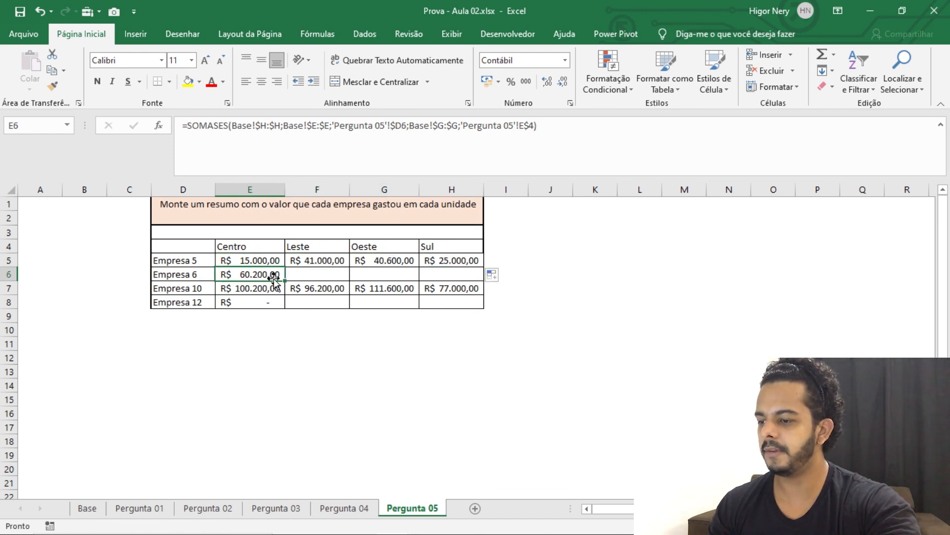
{"action": "left_click_drag", "start_coordinate": [285, 280], "coordinate": [458, 273]}
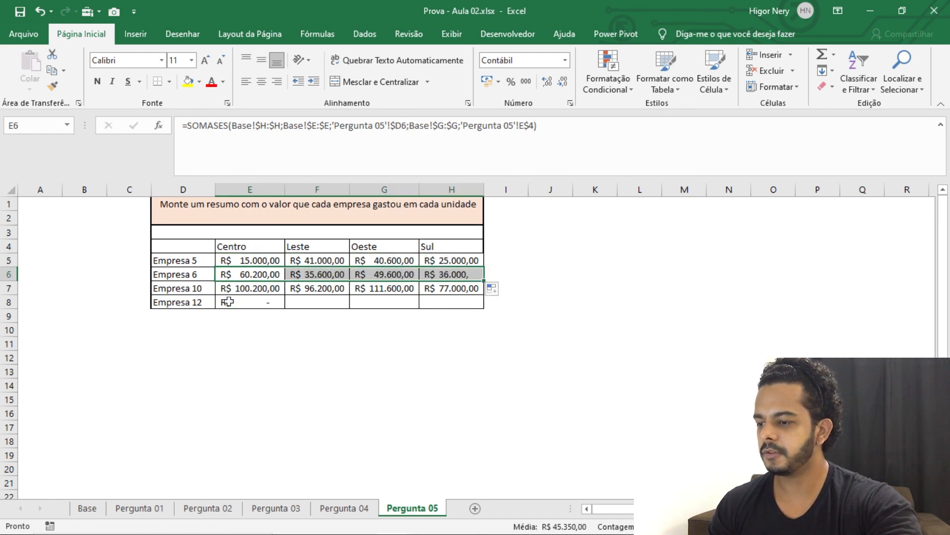
- Fill Empresa 12's formula from E8 across to H8 and inspect the copied formula in F6
{"action": "left_click", "coordinate": [238, 291]}
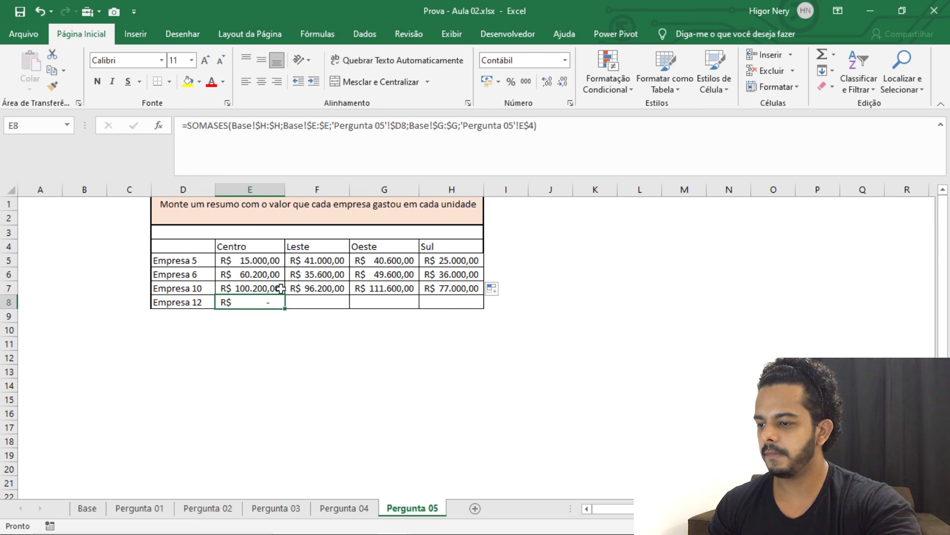
{"action": "left_click_drag", "start_coordinate": [284, 296], "coordinate": [462, 312]}
{"action": "left_click", "coordinate": [324, 276]}
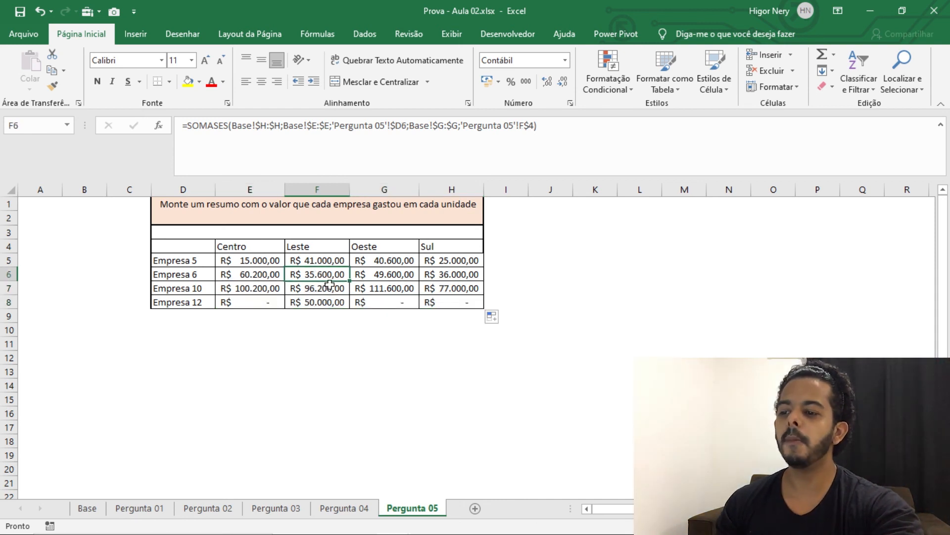